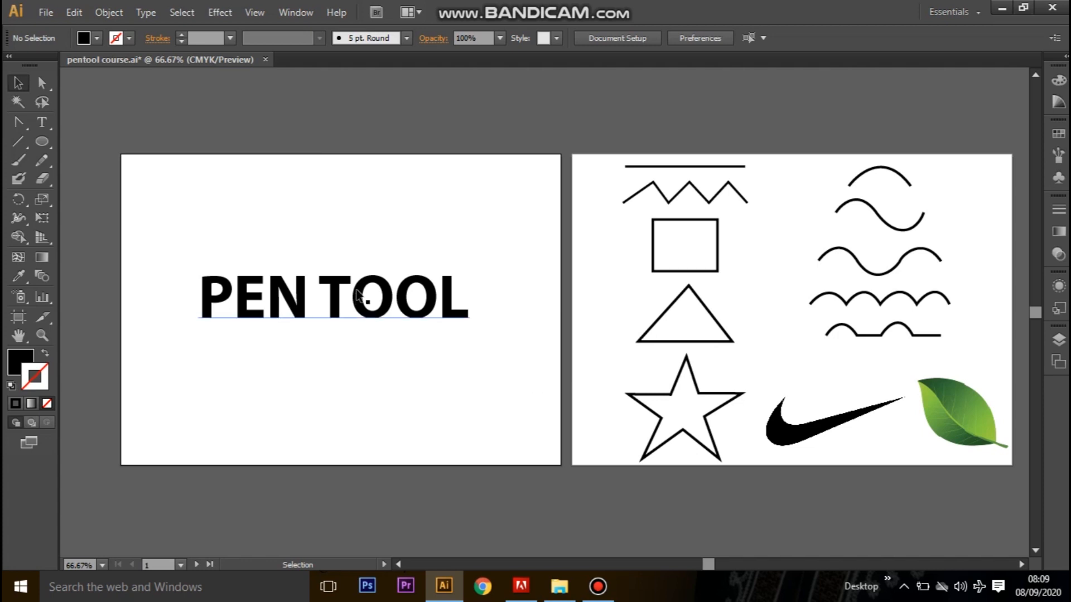
# Choose the Pen tool, detach its tool group as a floating panel, and place it above the blank artboard's upper-left corner.
pyautogui.moveTo(790, 335); pyautogui.dragTo(558, 329)
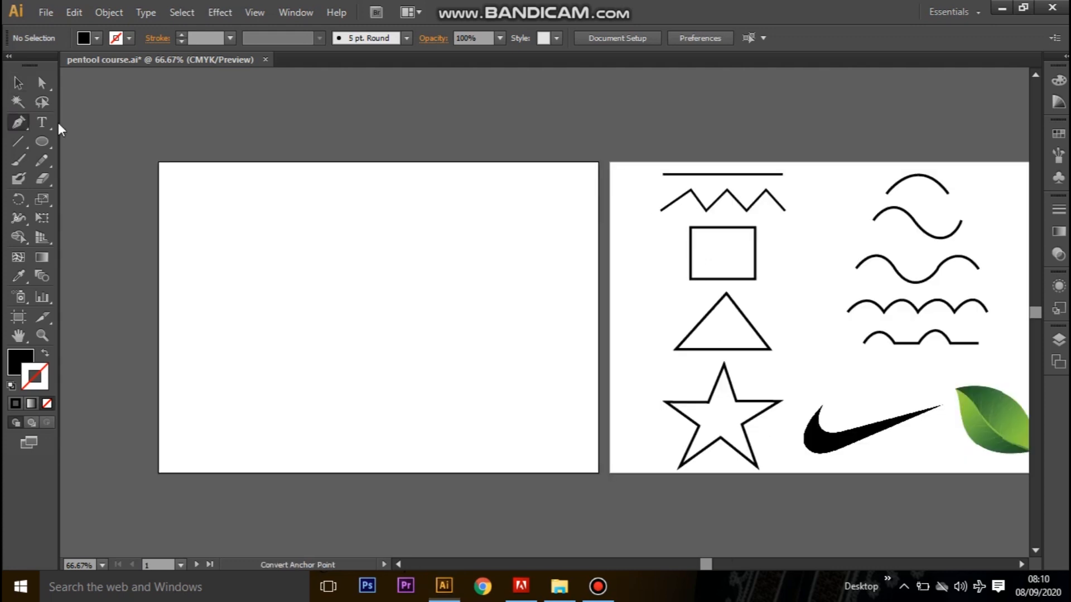
pyautogui.click(58, 123)
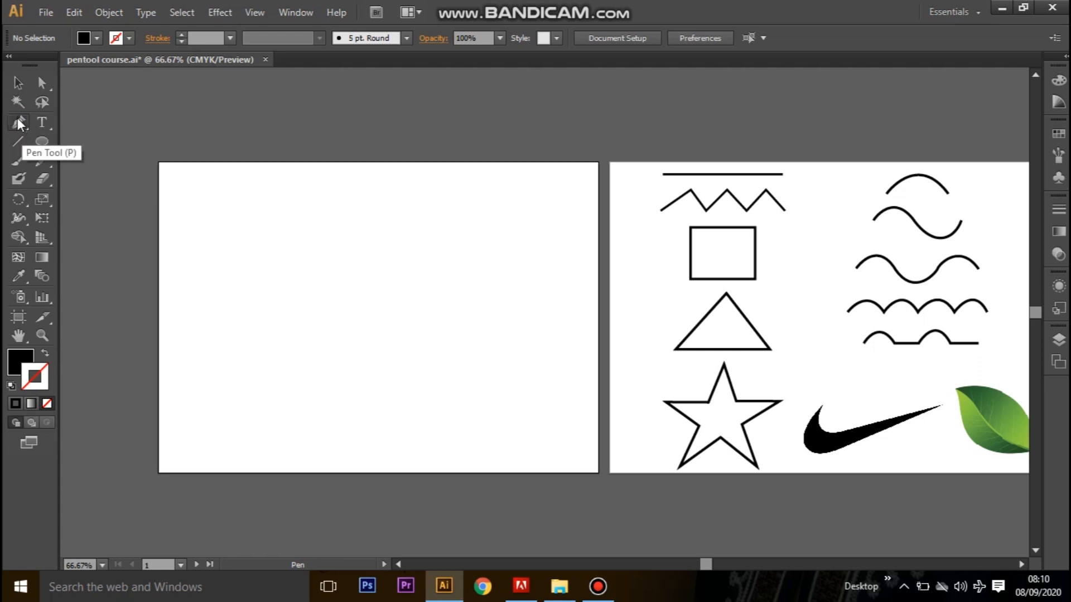
pyautogui.moveTo(18, 122); pyautogui.dragTo(240, 135)
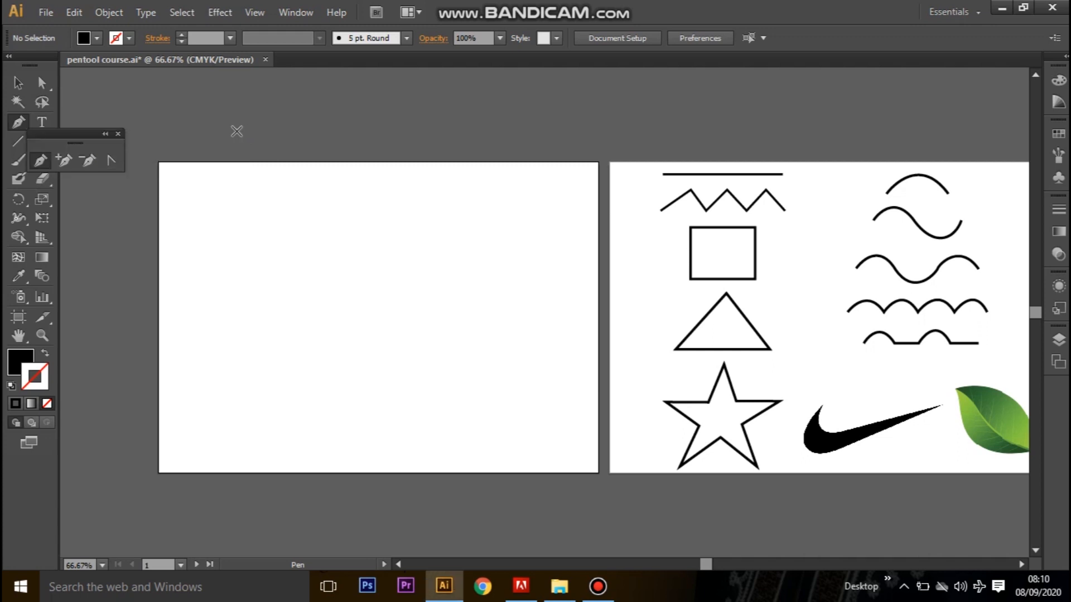
pyautogui.moveTo(84, 139); pyautogui.dragTo(141, 94)
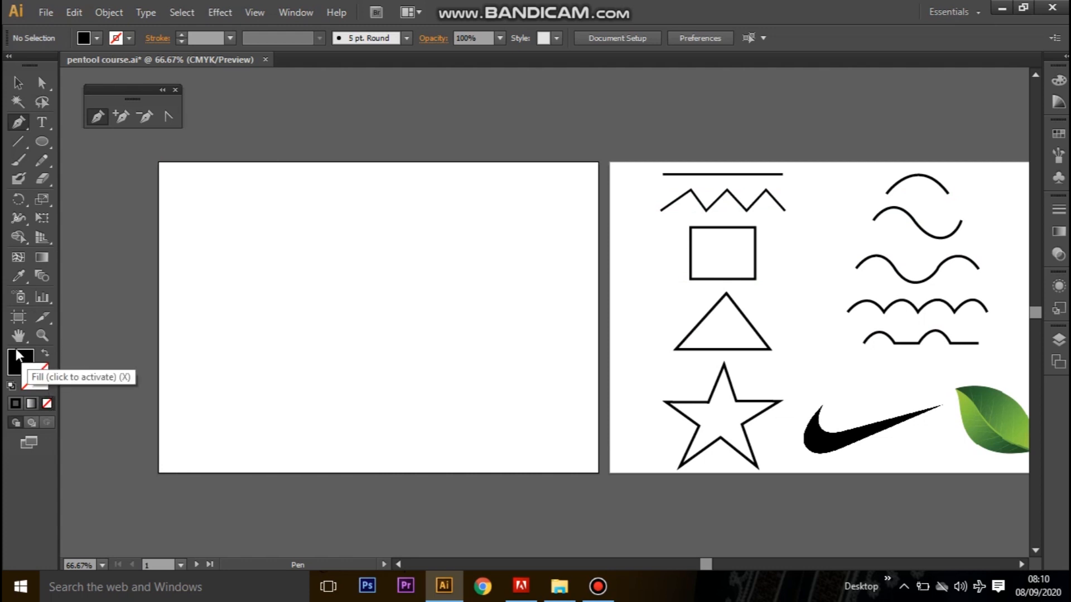
# Draw a straight horizontal line with no fill and a 3 pt black stroke, and move it up near the blank artboard's upper edge.
pyautogui.click(38, 384)
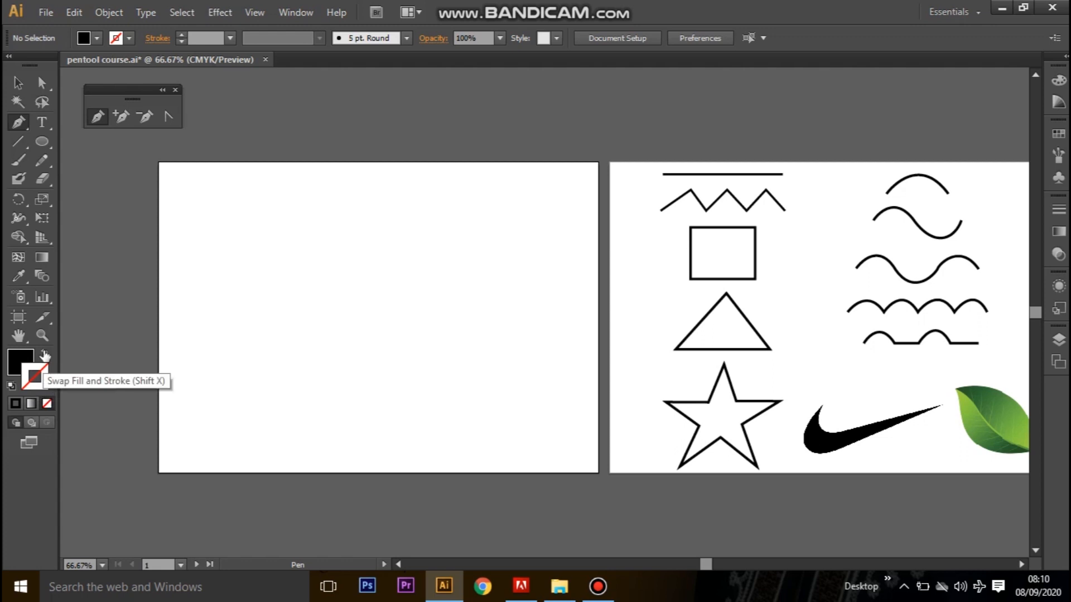
pyautogui.click(44, 356)
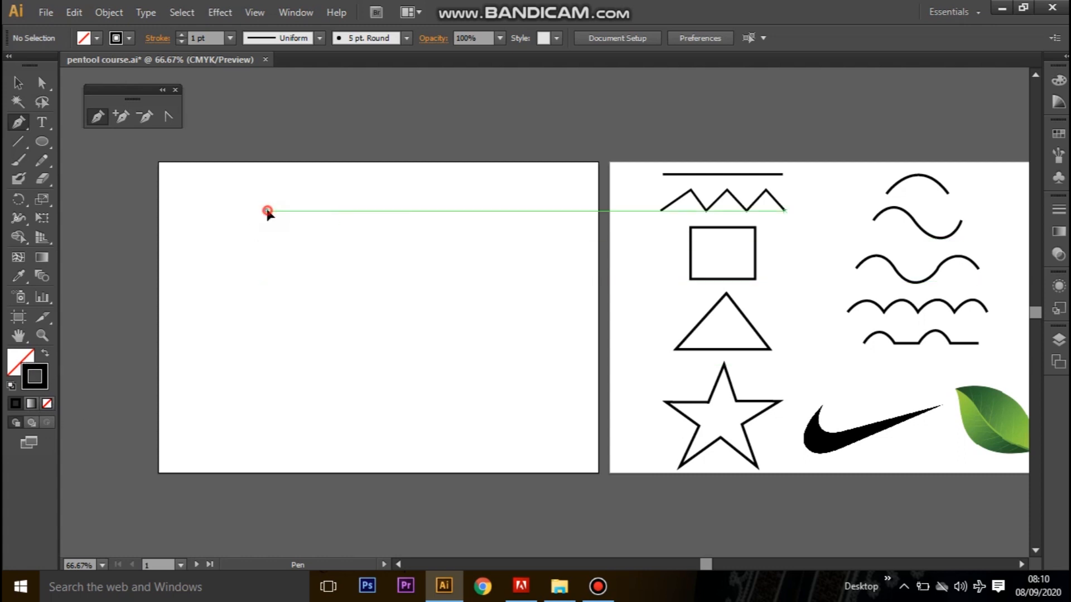
pyautogui.click(267, 211)
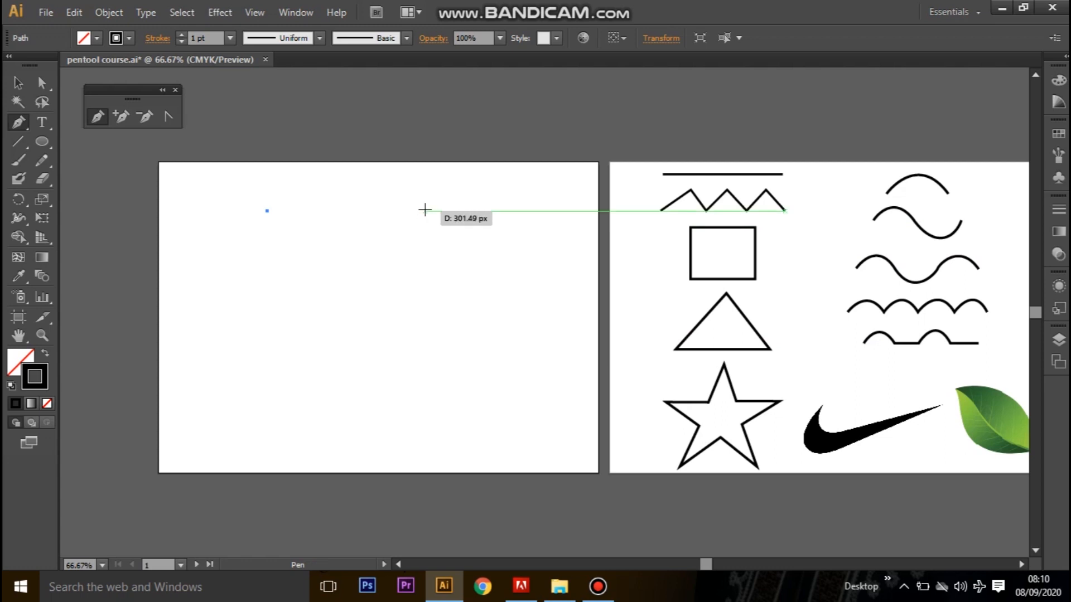
pyautogui.keyDown('shift'); pyautogui.click(412, 214); pyautogui.keyUp('shift')
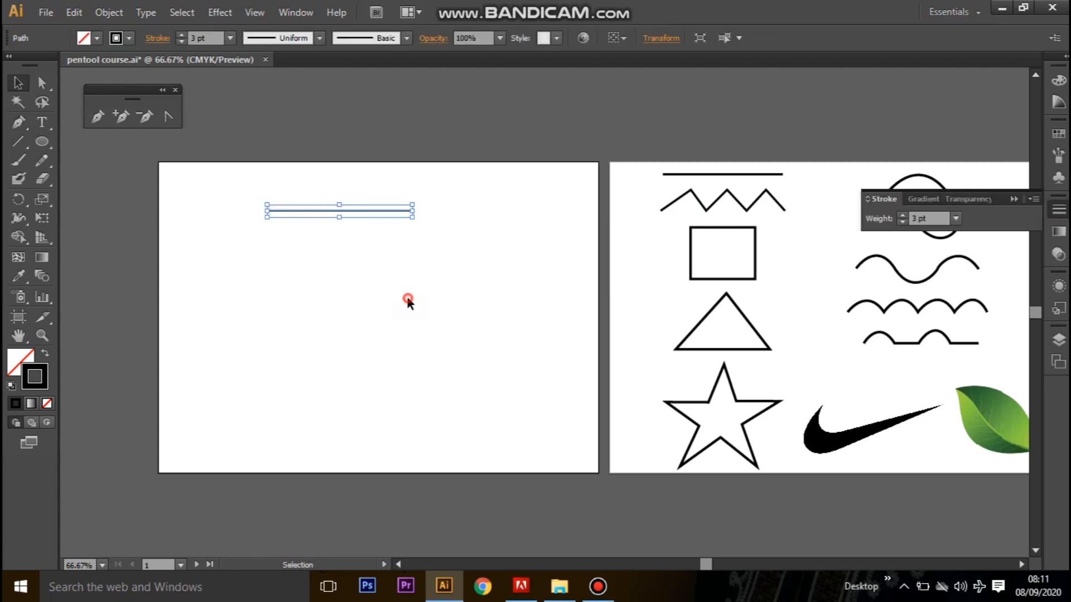
pyautogui.click(407, 297)
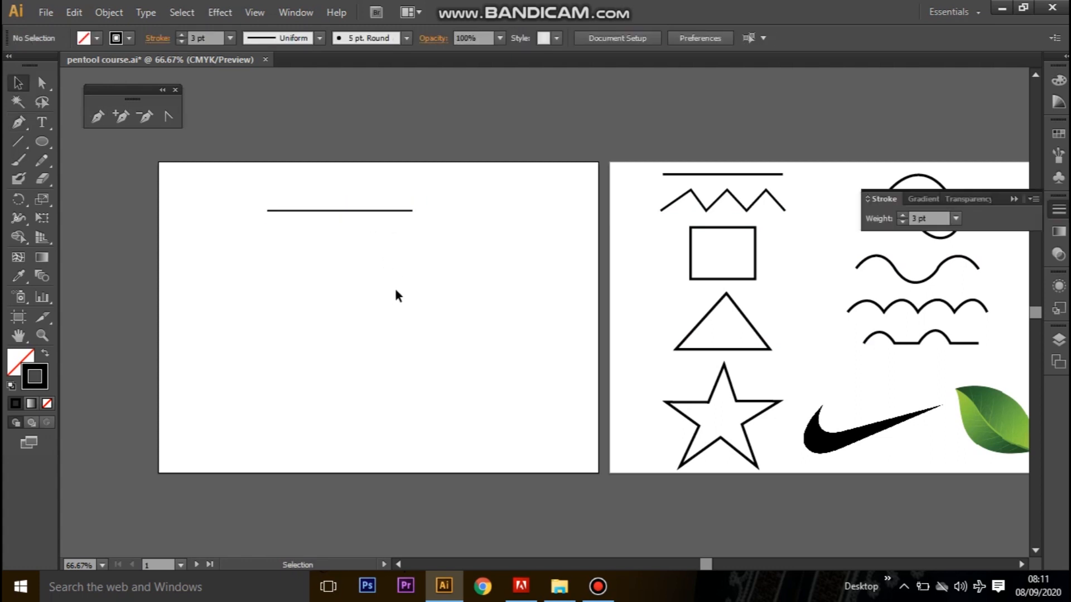
pyautogui.moveTo(358, 211); pyautogui.dragTo(344, 185)
pyautogui.click(406, 235)
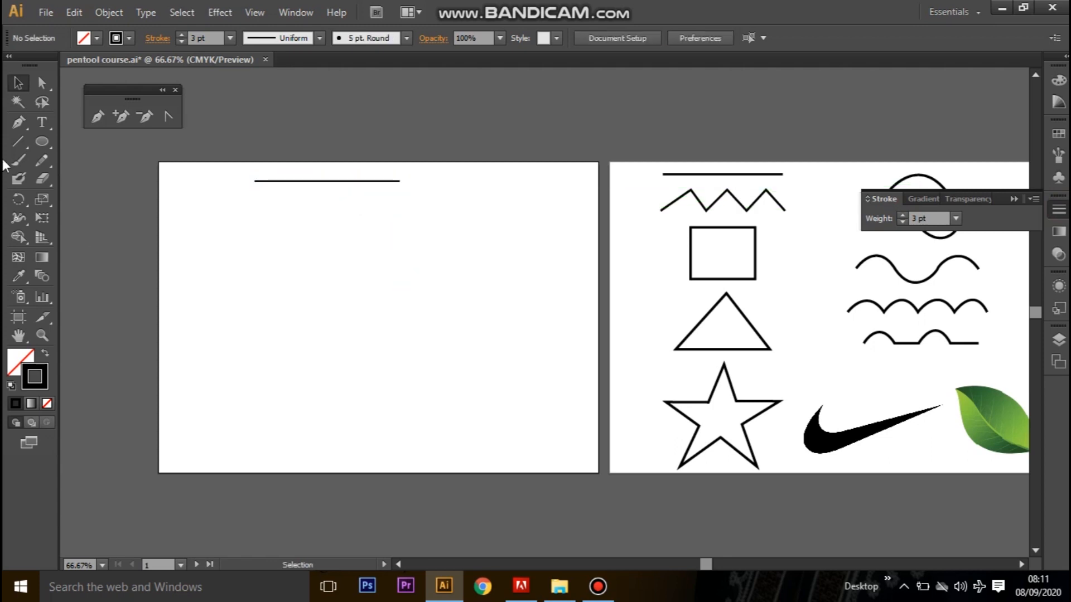
# Draw an open zigzag of eight straight segments with four peaks below the horizontal line, using the Pen tool.
pyautogui.click(18, 122)
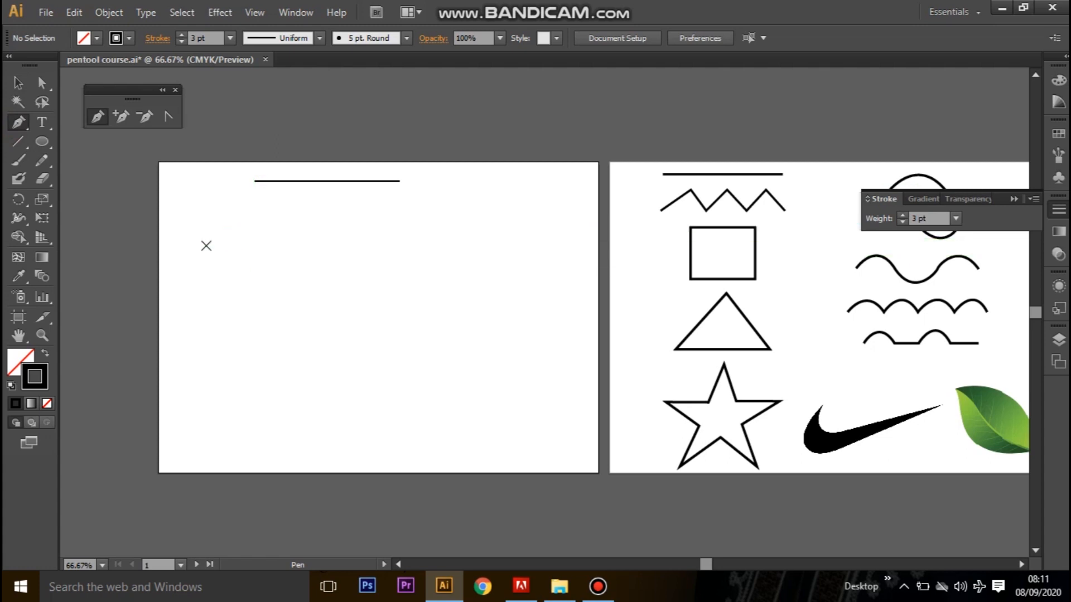
pyautogui.click(242, 236)
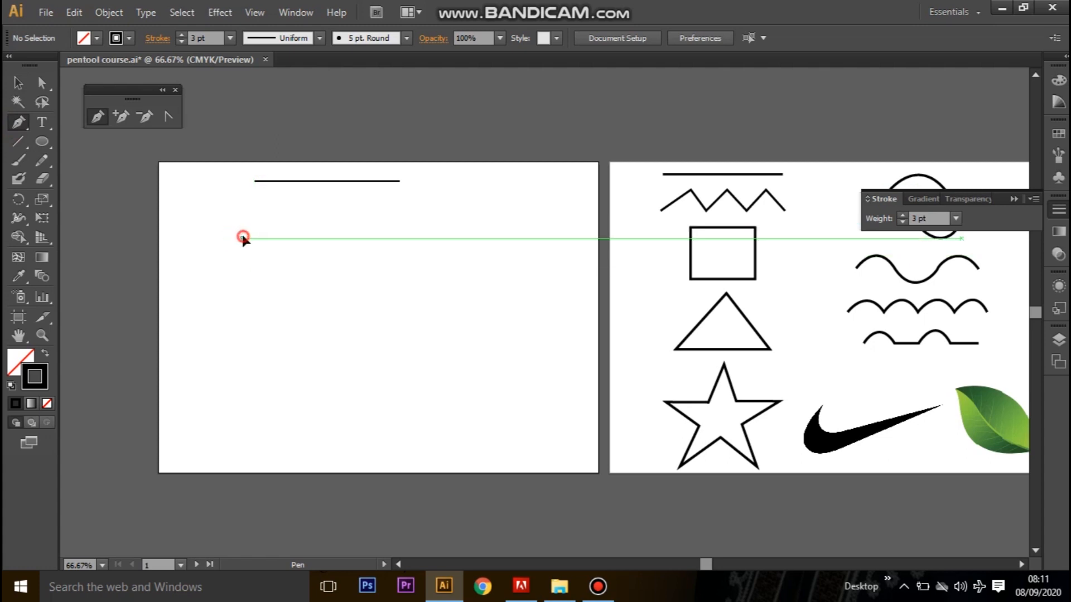
pyautogui.click(274, 213)
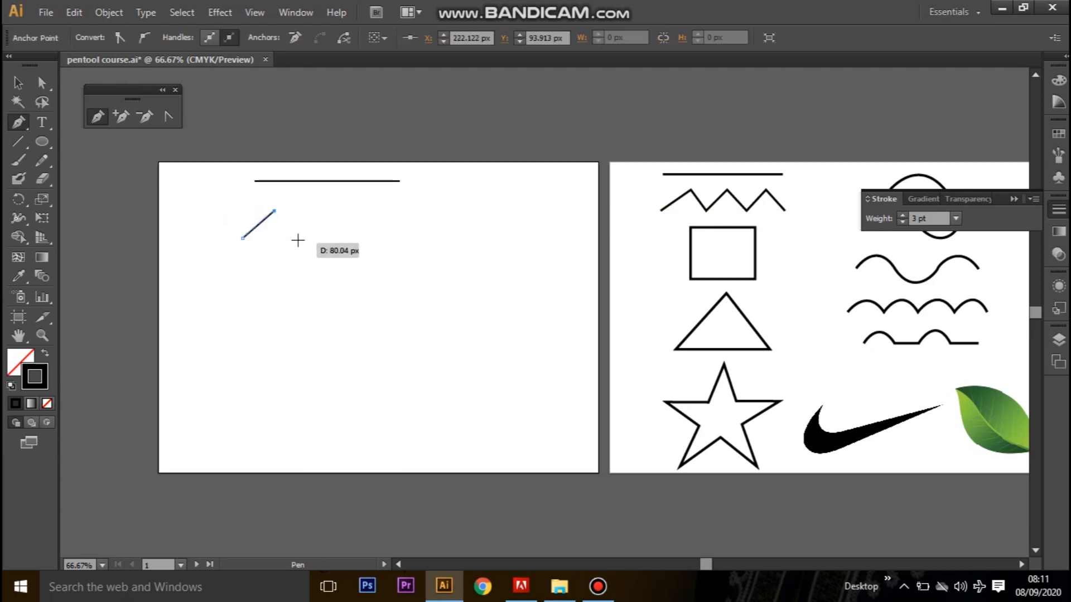
pyautogui.hotkey('ctrl', '+')
pyautogui.hotkey('ctrl', '+')
pyautogui.moveTo(296, 239); pyautogui.dragTo(644, 423)
pyautogui.moveTo(364, 339); pyautogui.dragTo(342, 301)
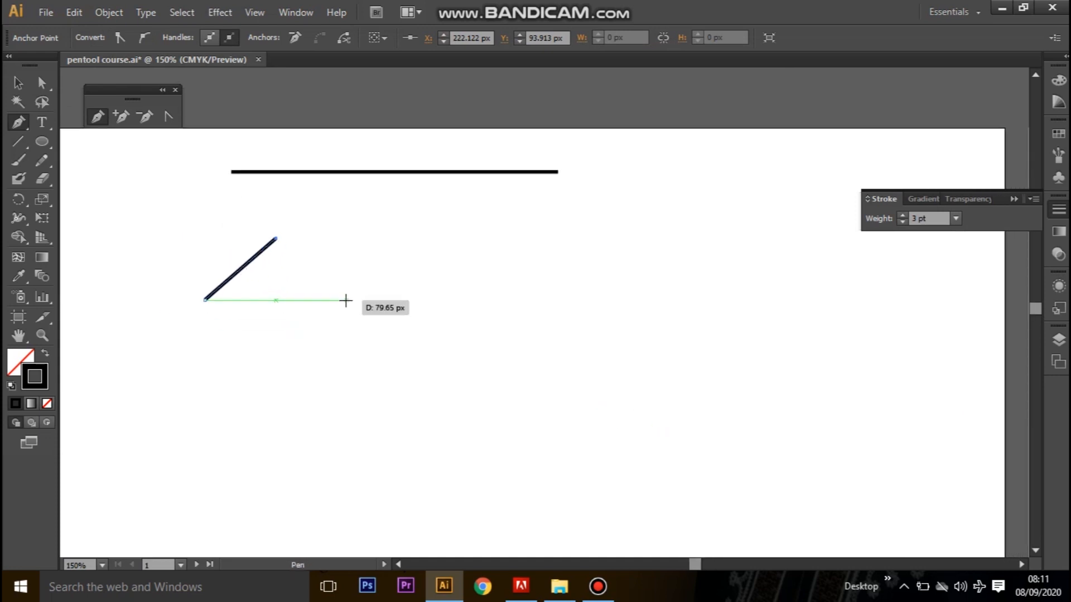
pyautogui.click(341, 301)
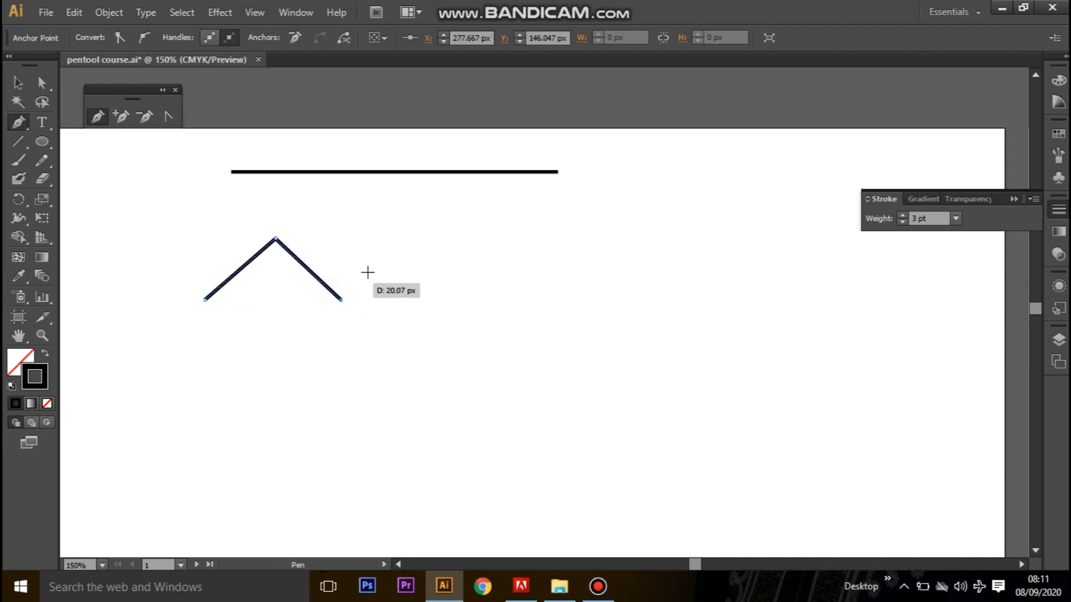
pyautogui.click(422, 241)
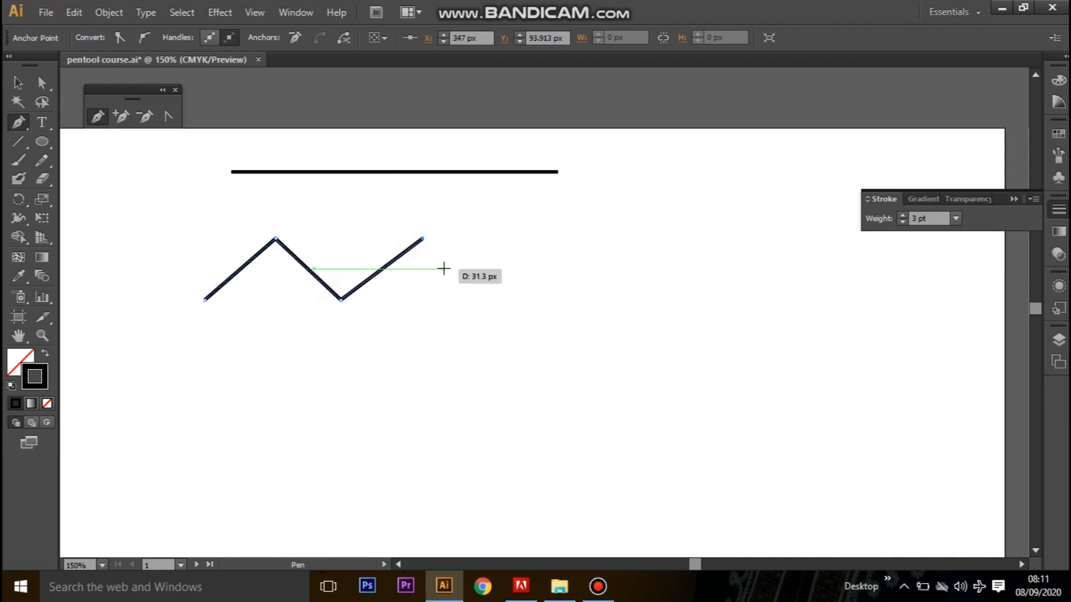
pyautogui.click(484, 300)
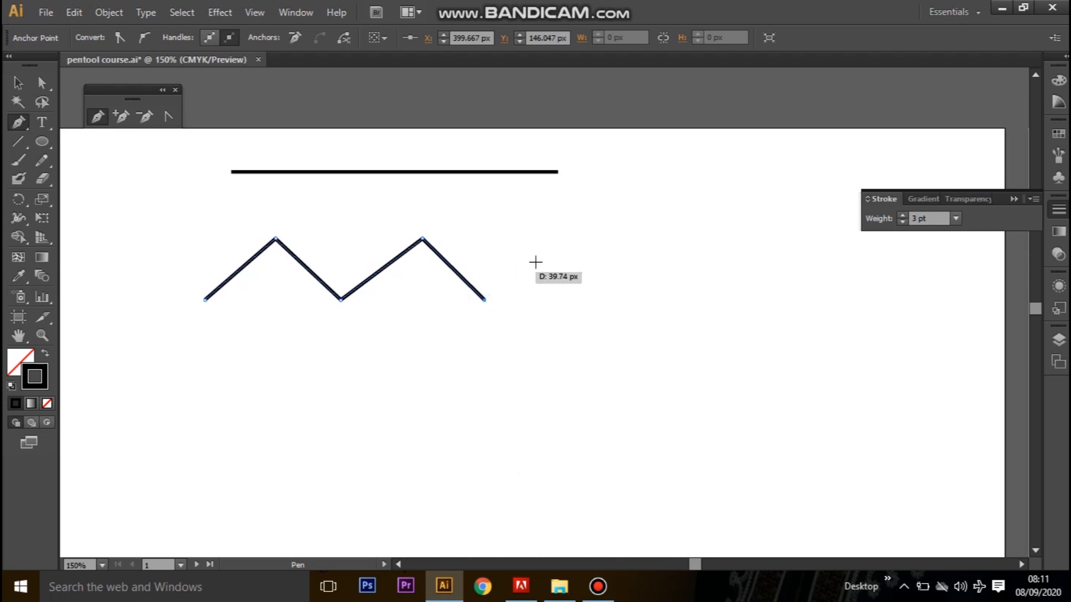
pyautogui.click(568, 239)
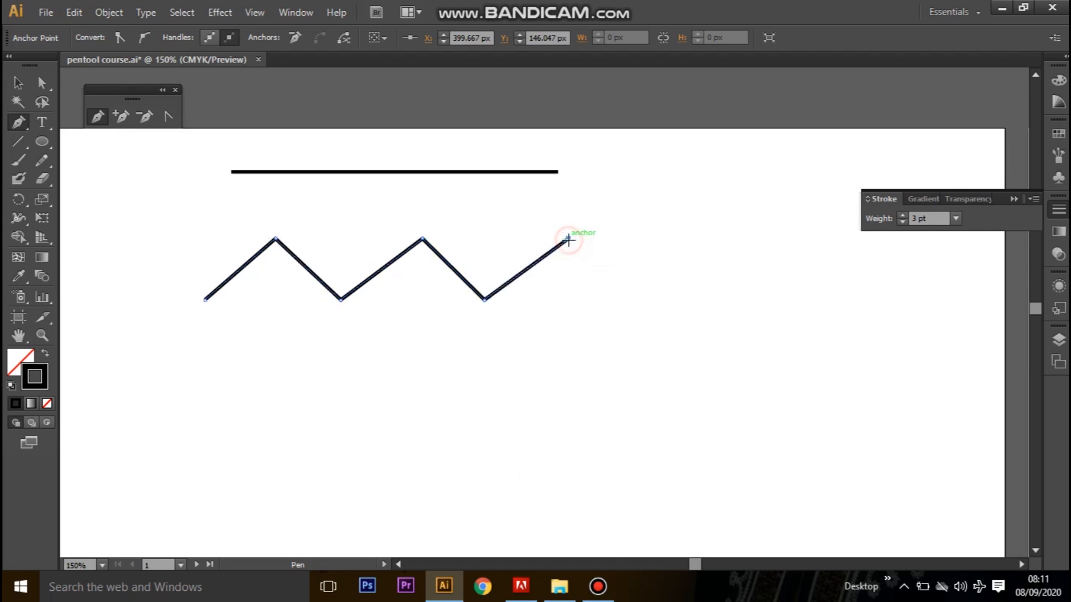
pyautogui.click(623, 301)
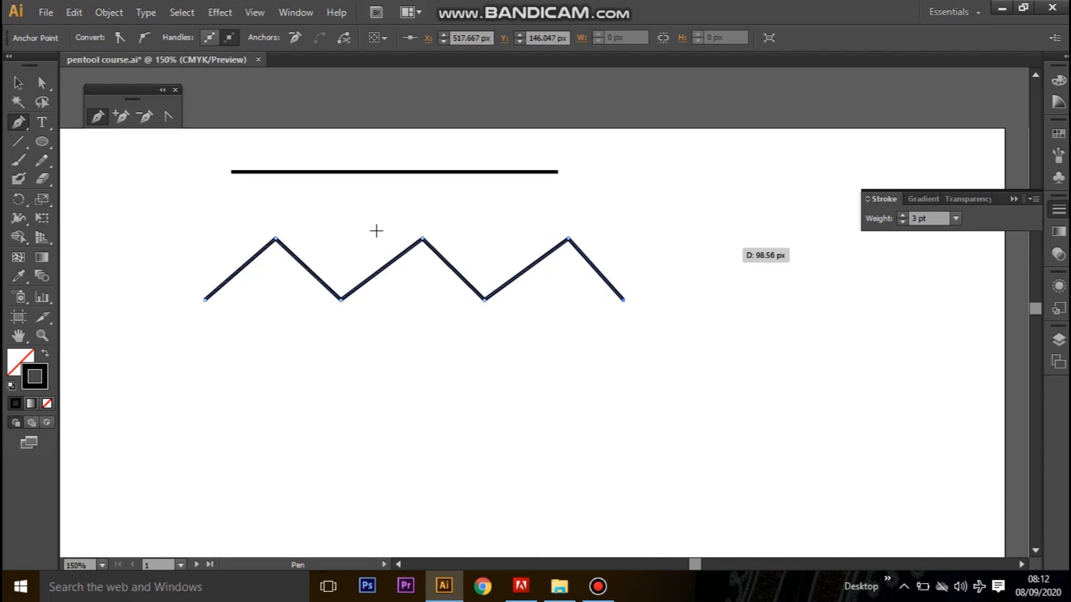
pyautogui.click(693, 237)
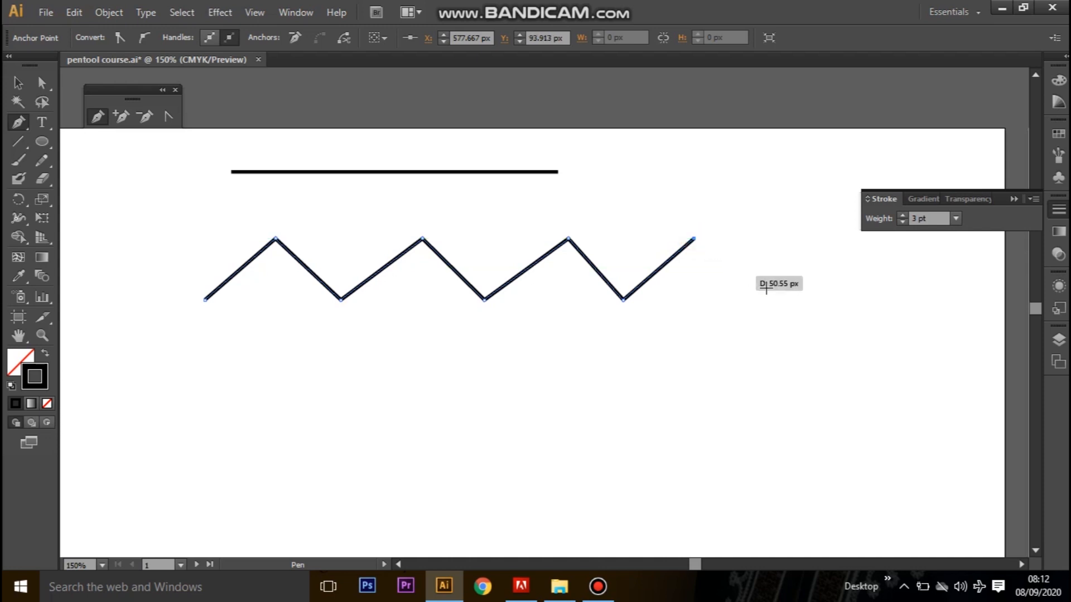
pyautogui.click(787, 300)
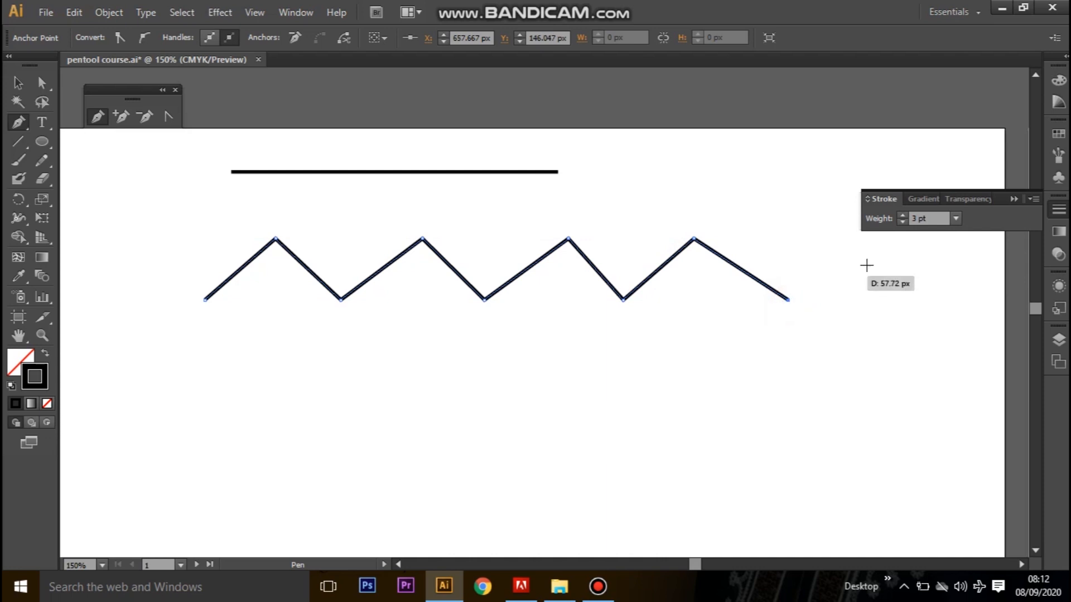
# Draw a closed rectangle about 155 by 119 px below the left part of the zigzag with the Pen tool.
pyautogui.press('space')
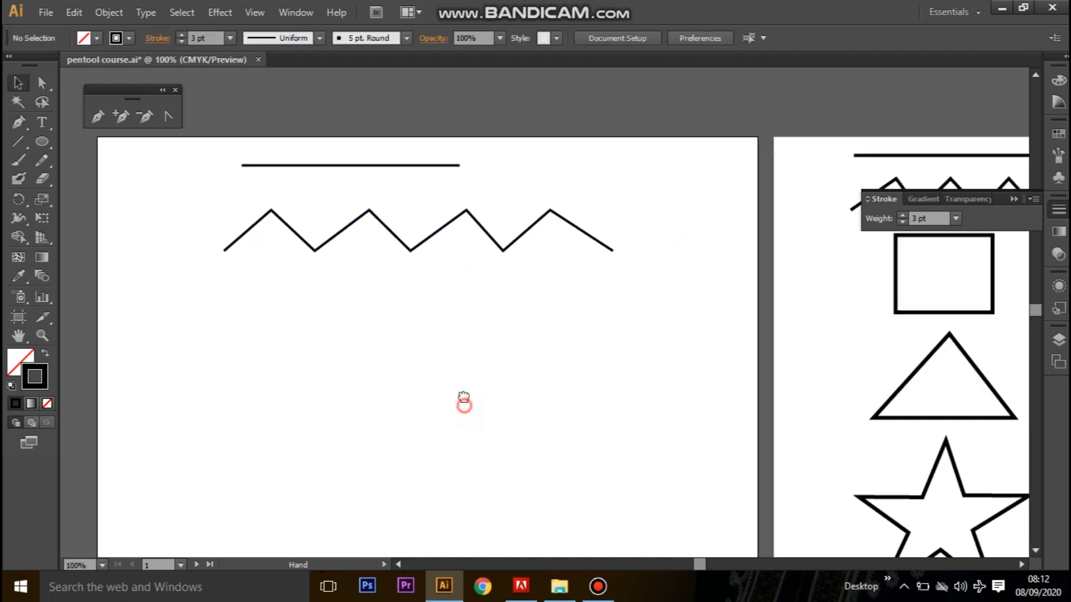
pyautogui.moveTo(464, 406); pyautogui.dragTo(463, 378)
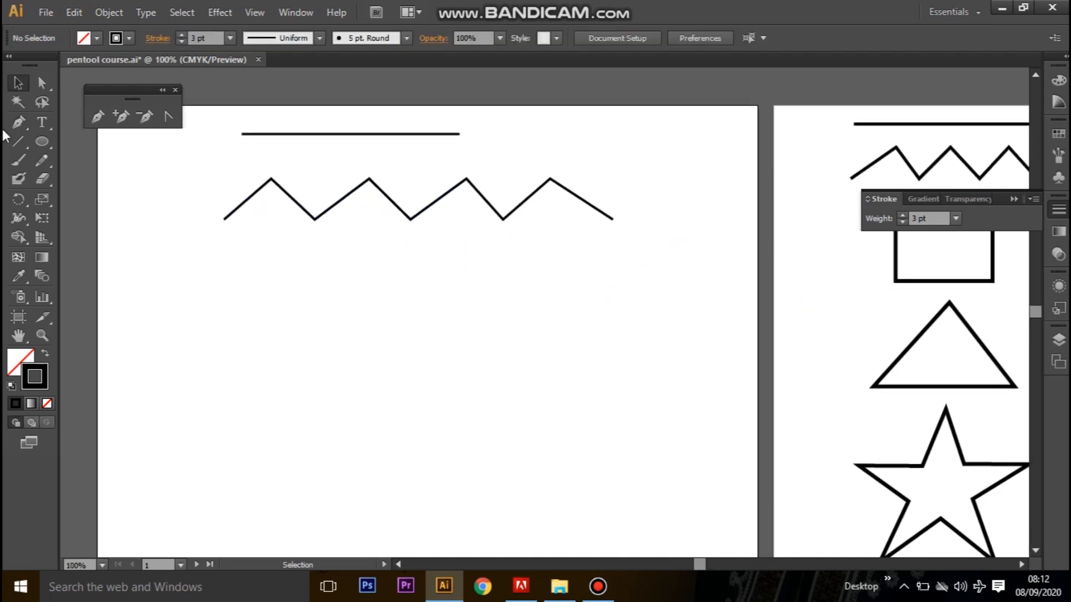
pyautogui.click(20, 119)
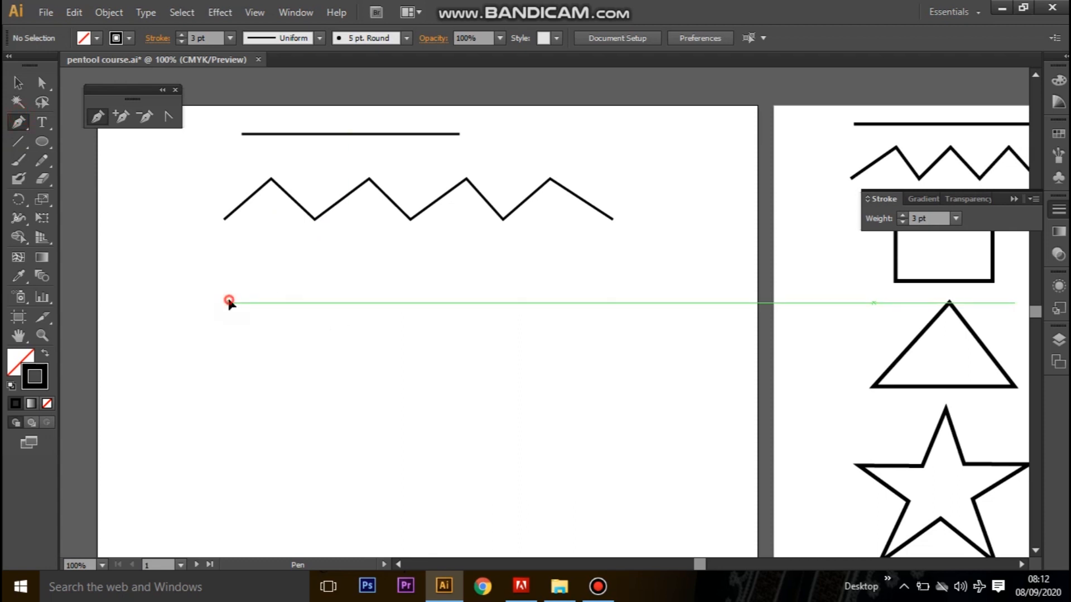
pyautogui.click(229, 301)
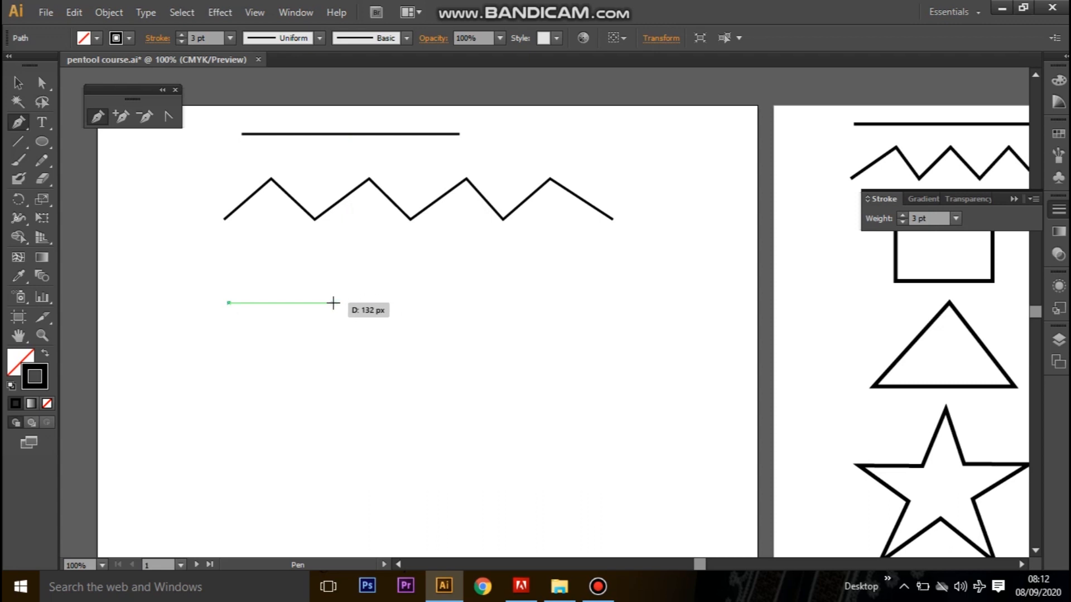
pyautogui.click(353, 303)
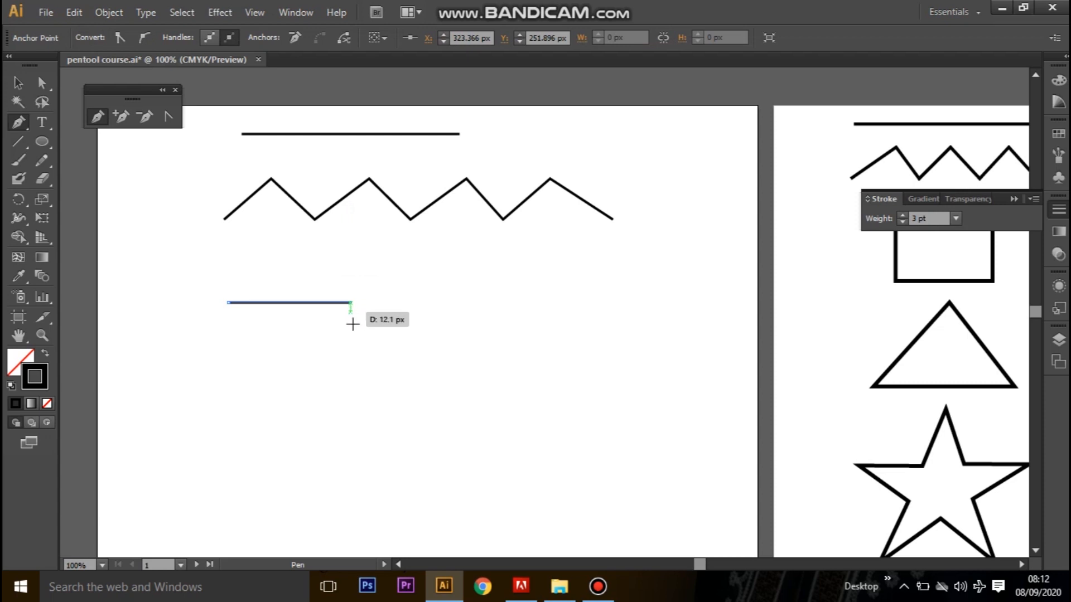
pyautogui.click(351, 396)
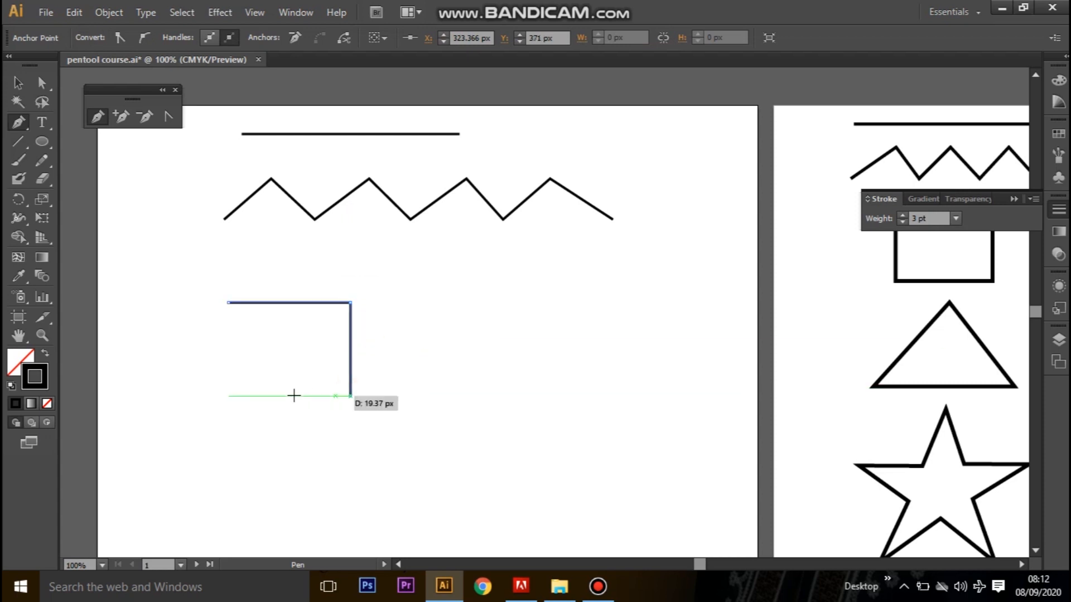
pyautogui.click(229, 396)
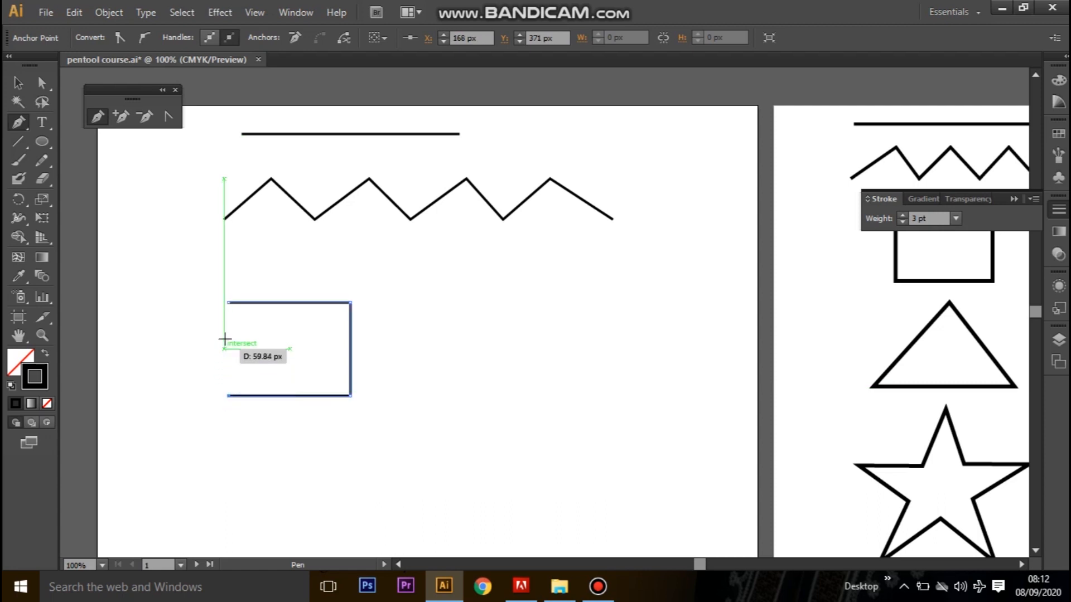
pyautogui.click(229, 302)
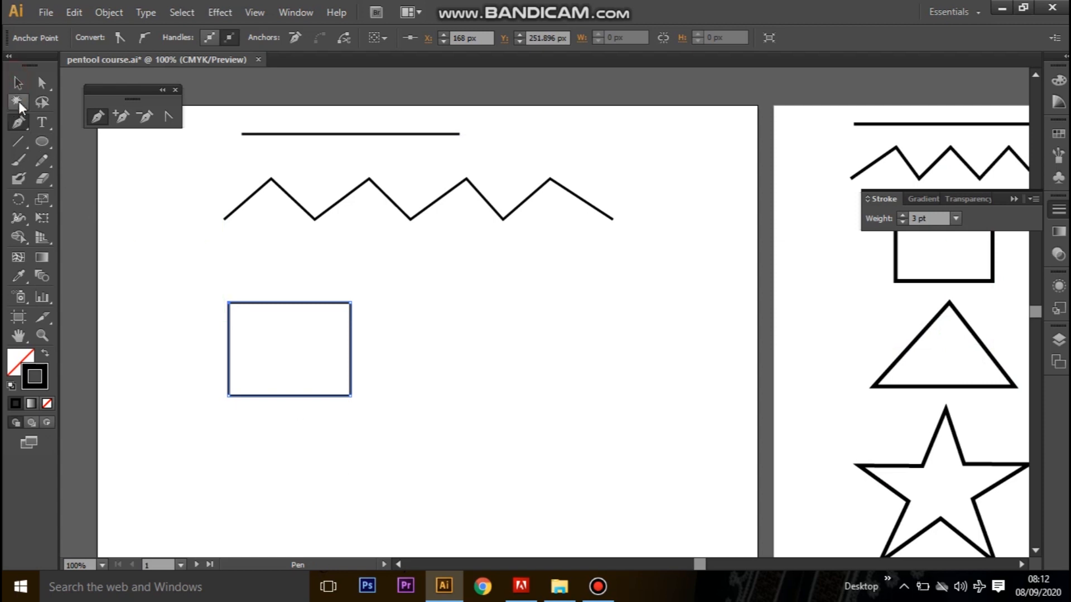
# Move the rectangle up and to the right so it sits centrally just below the zigzag, and deselect it.
pyautogui.click(17, 82)
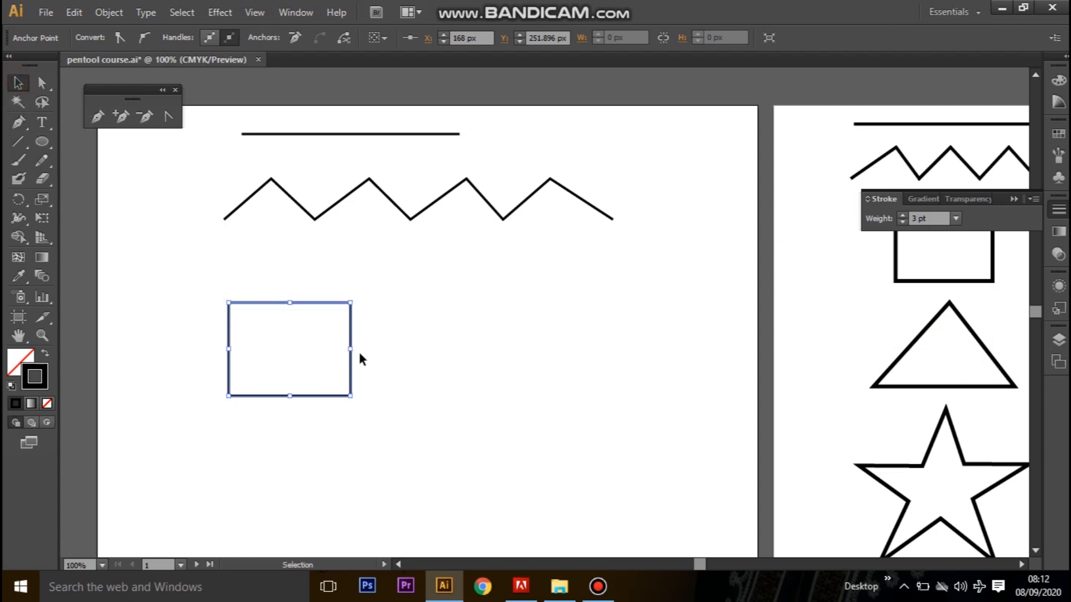
pyautogui.moveTo(352, 319); pyautogui.dragTo(456, 267)
pyautogui.click(561, 325)
# Draw a closed triangle about 216 px wide and 114 px high below the rectangle with the Pen tool, and deselect it.
pyautogui.click(19, 120)
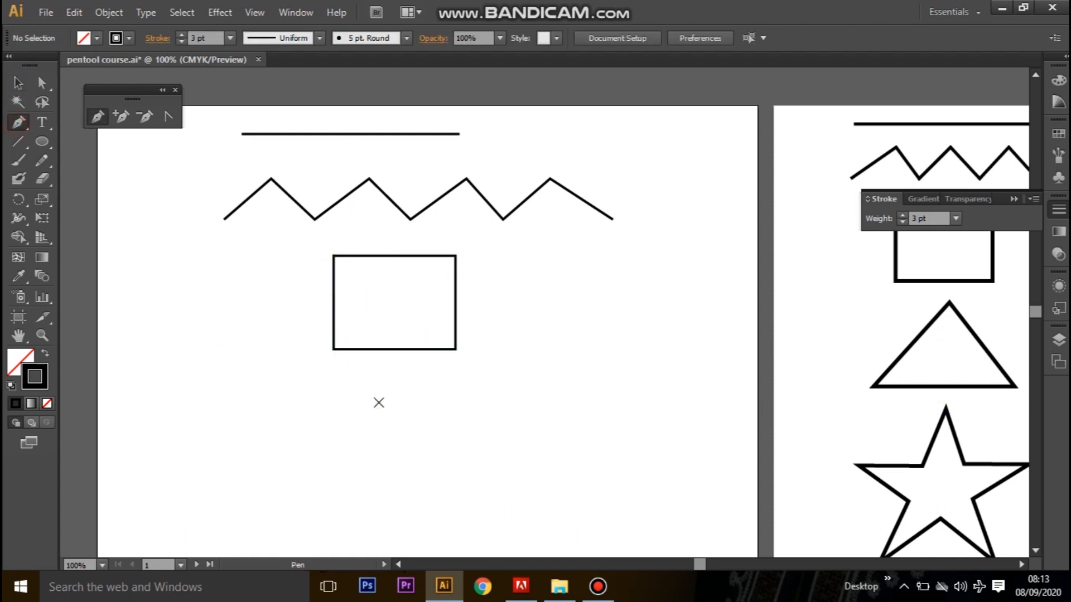
pyautogui.click(379, 401)
pyautogui.click(286, 492)
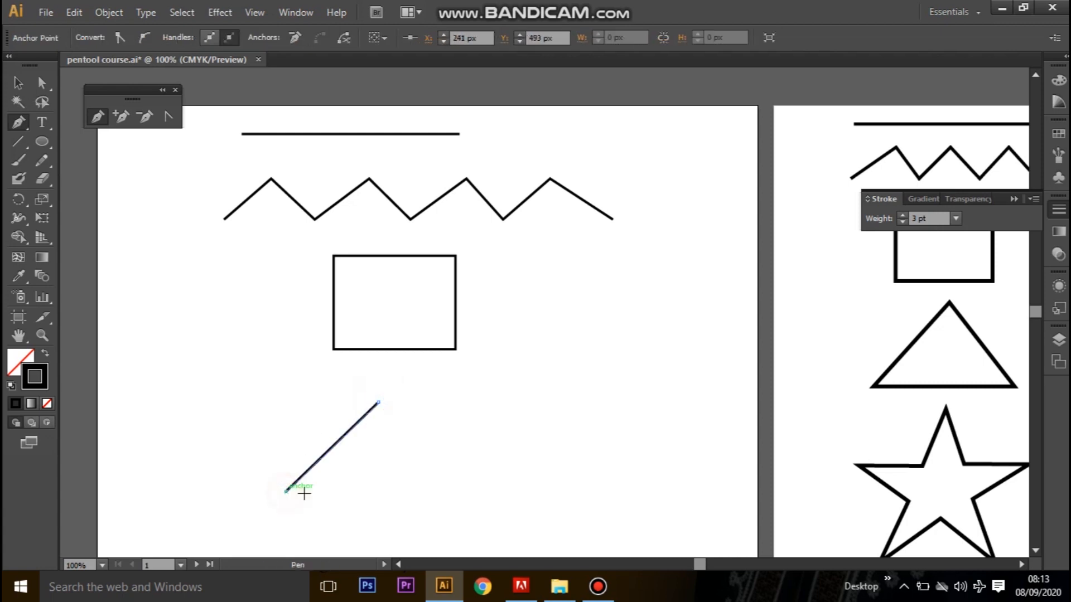
pyautogui.click(459, 491)
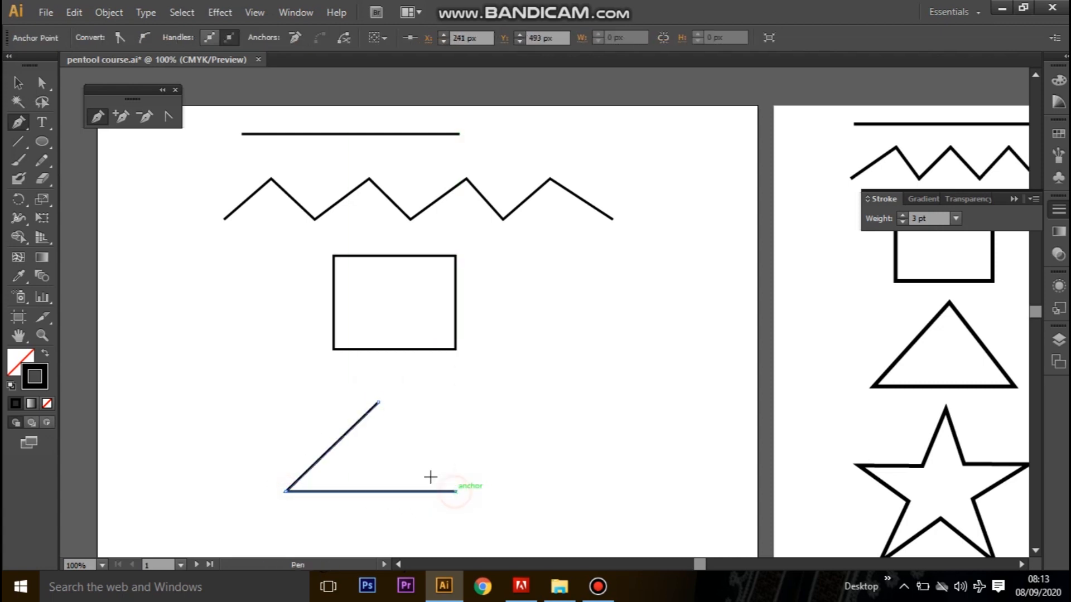
pyautogui.click(379, 402)
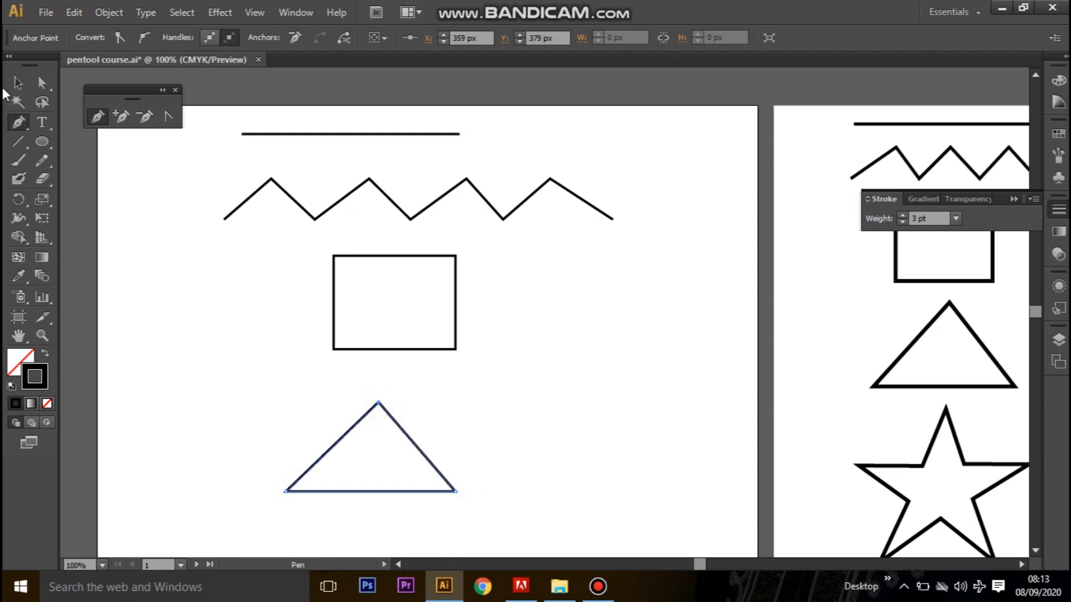
pyautogui.click(16, 84)
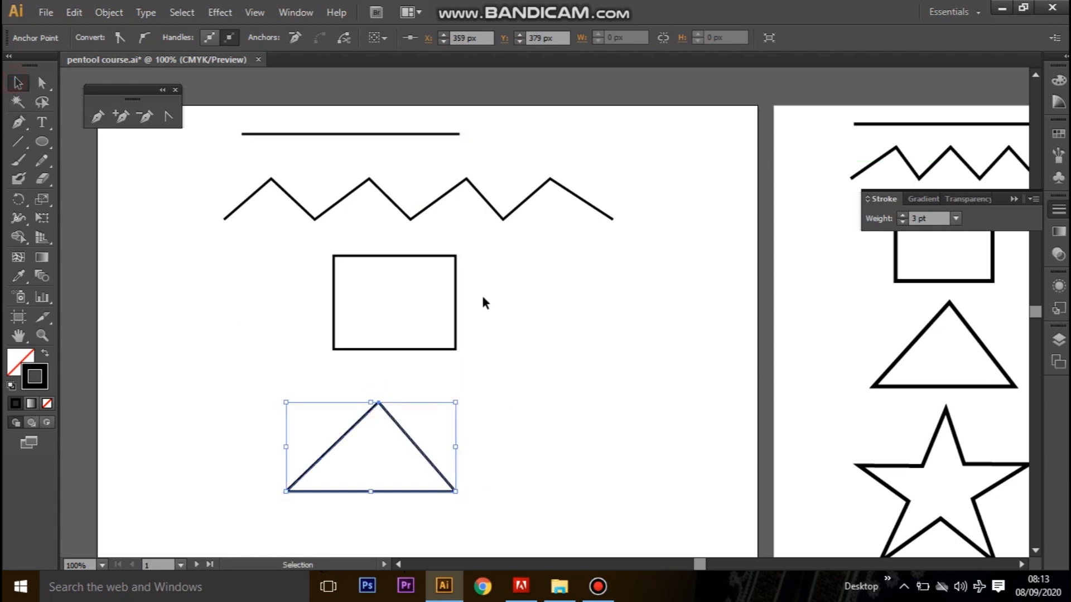
pyautogui.click(583, 387)
pyautogui.moveTo(524, 446); pyautogui.dragTo(380, 399)
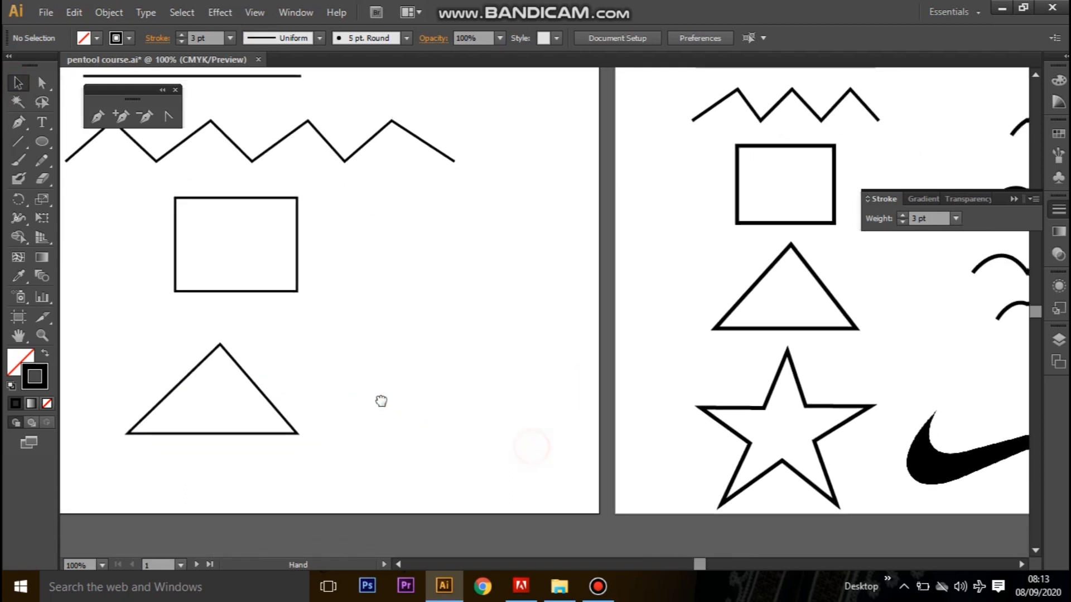
# Draw a closed five-pointed star about 268 px wide and 232 px high to the right of the triangle with the Pen tool.
pyautogui.click(12, 123)
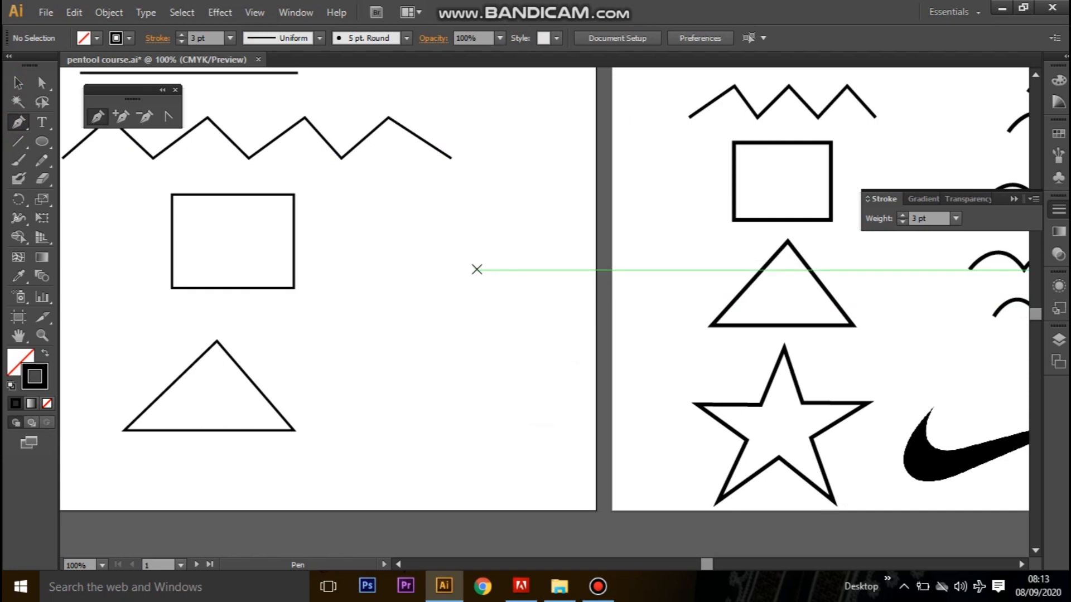
pyautogui.click(460, 273)
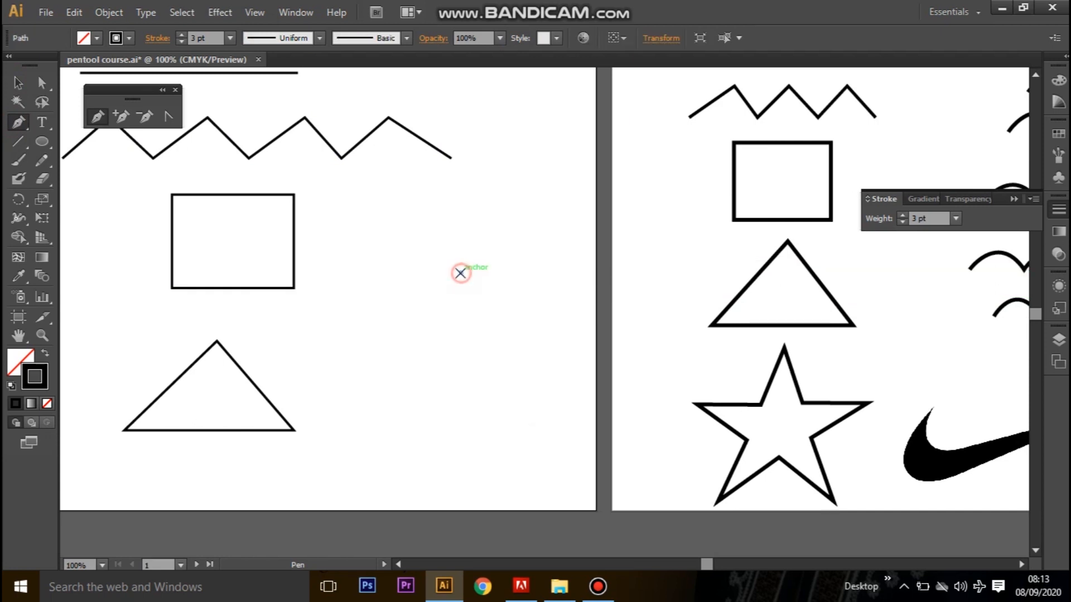
pyautogui.click(435, 333)
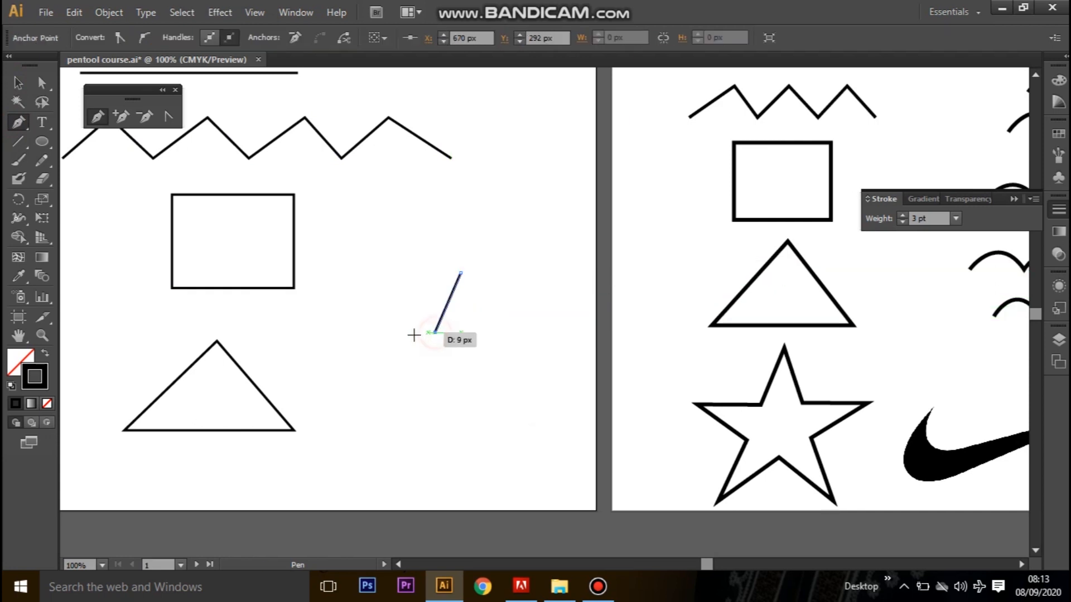
pyautogui.click(355, 333)
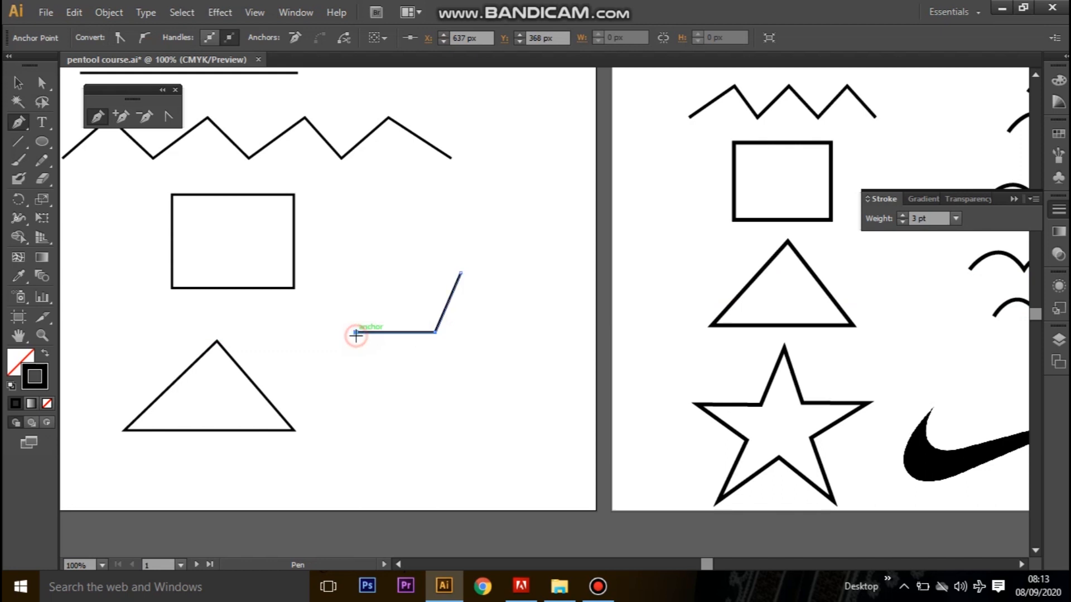
pyautogui.click(418, 374)
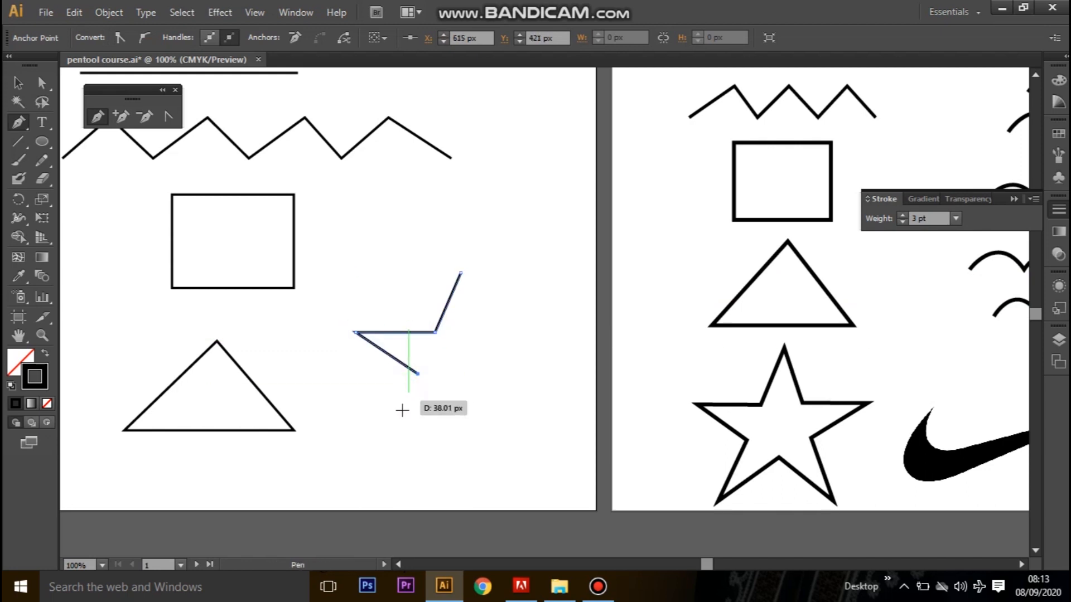
pyautogui.click(385, 455)
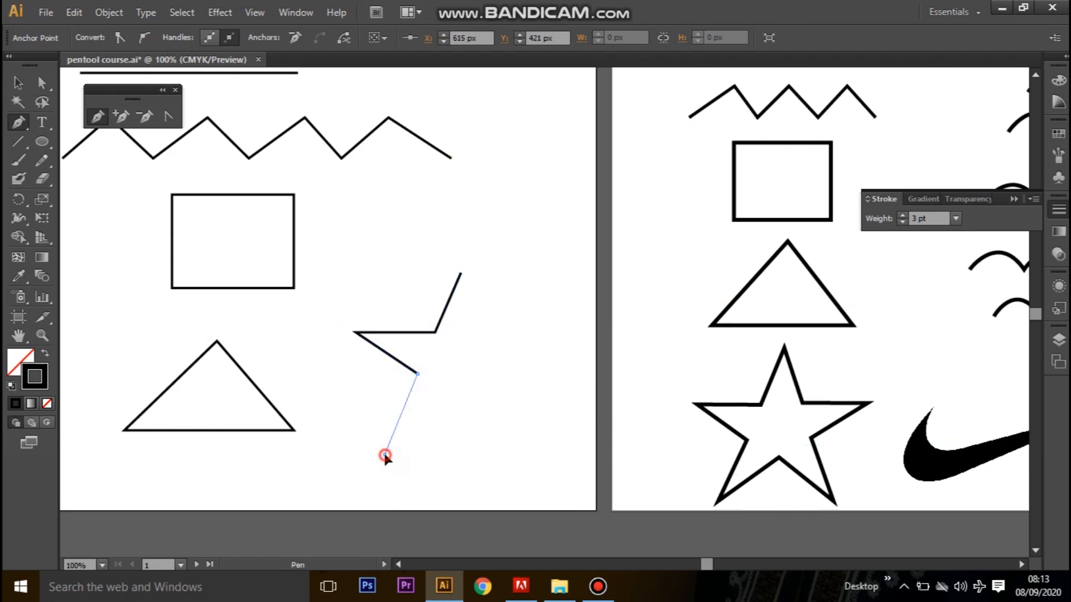
pyautogui.click(452, 397)
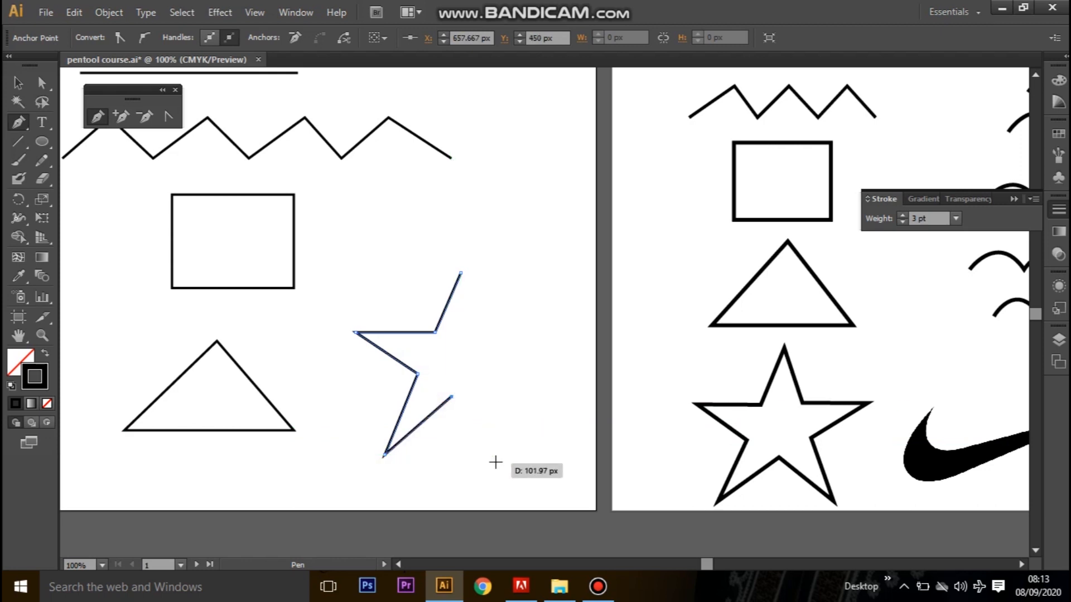
pyautogui.click(495, 454)
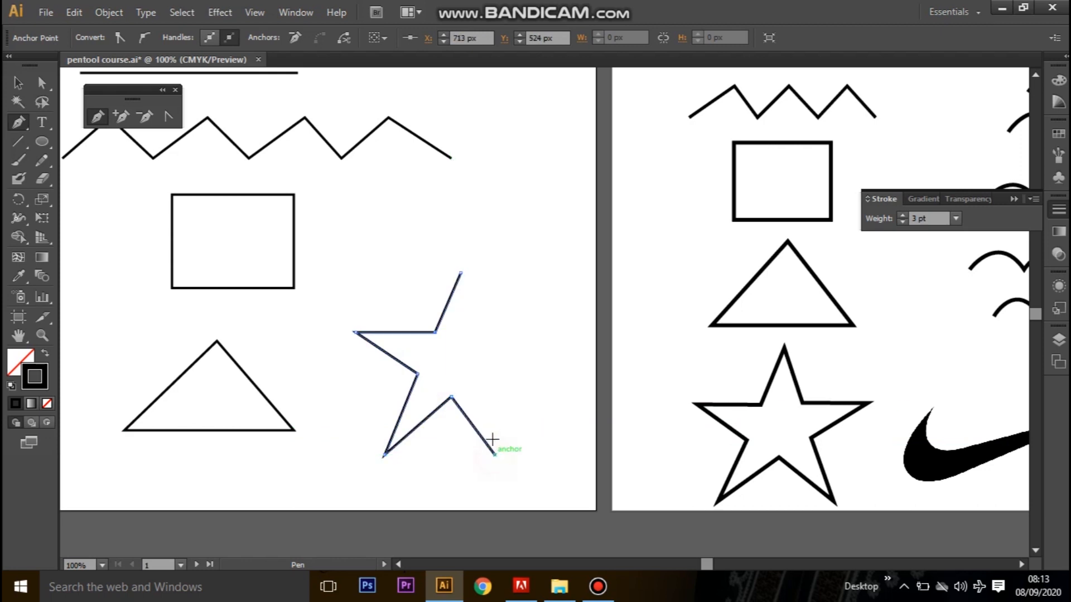
pyautogui.click(490, 377)
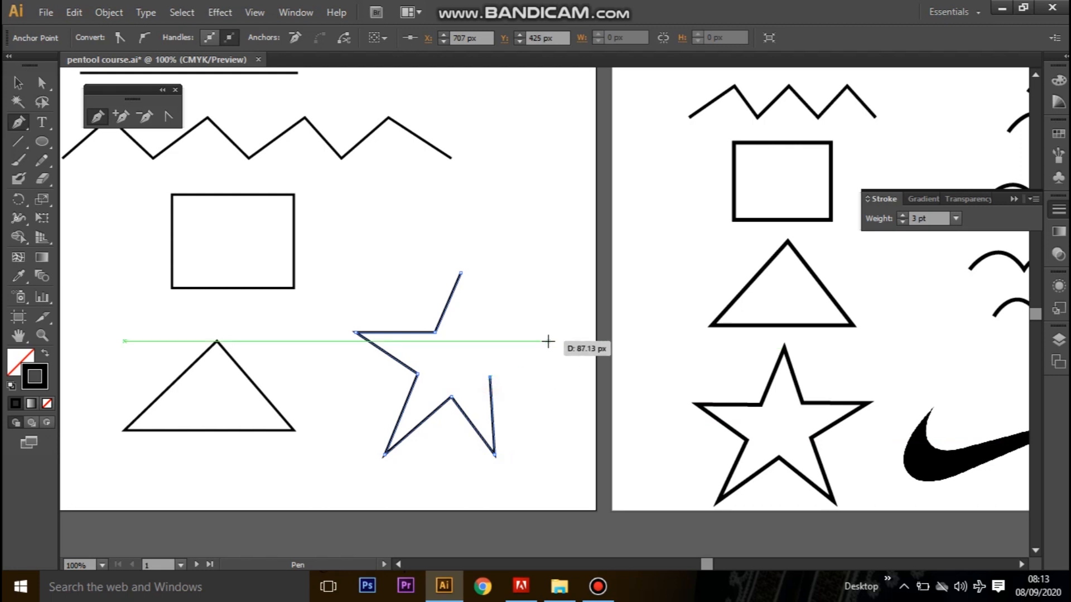
pyautogui.click(564, 335)
pyautogui.click(493, 331)
pyautogui.click(460, 273)
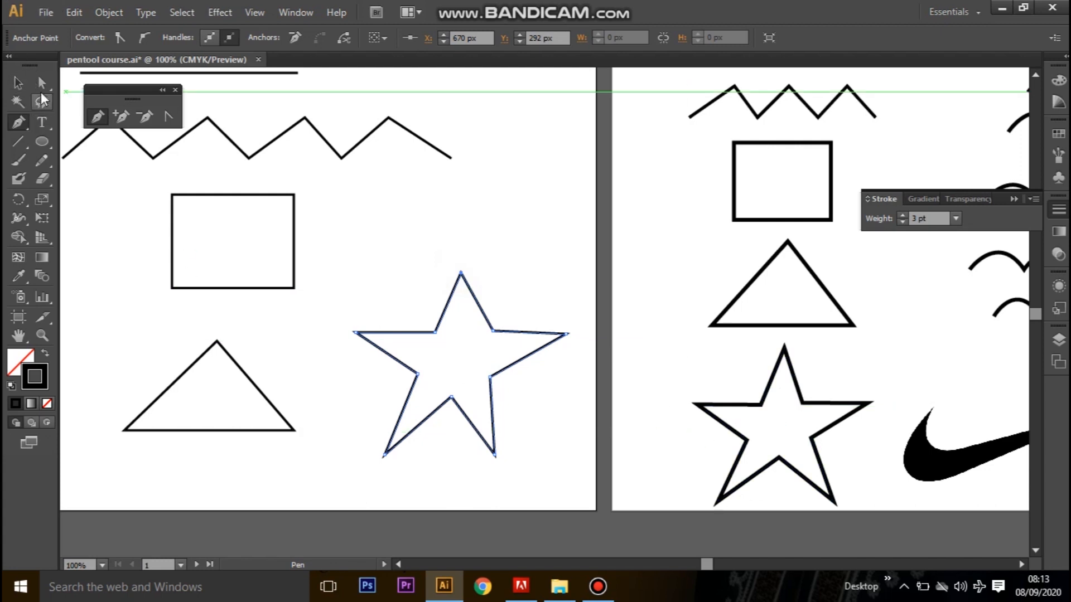
# Move the star's top tip up to about X 673.5, Y 270.5 px and its upper-right inner corner to about X 706, Y 366.5 px.
pyautogui.click(40, 83)
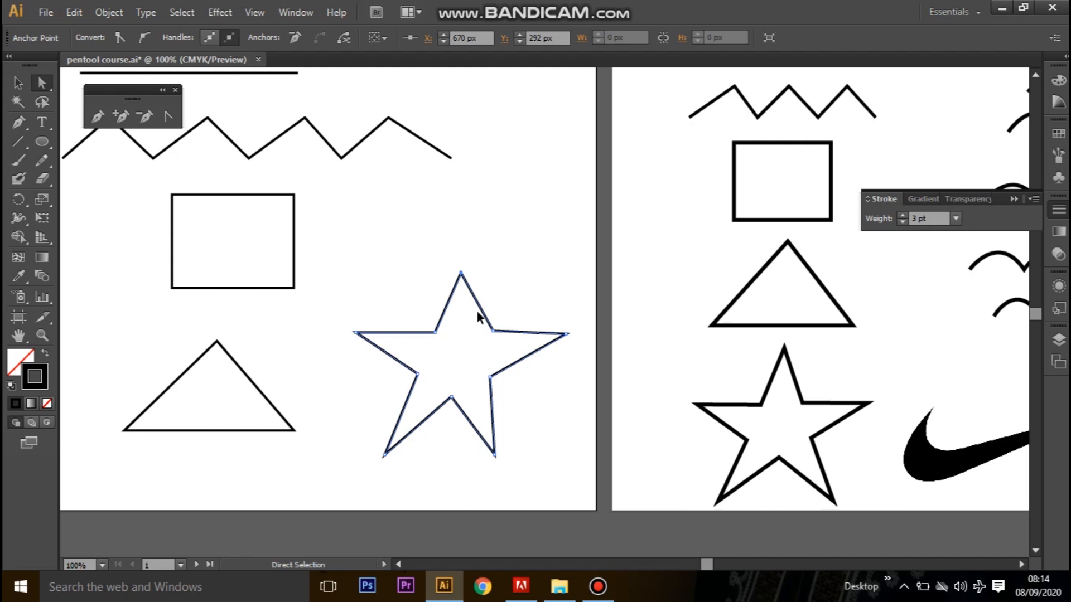
pyautogui.hotkey('ctrl', '=')
pyautogui.moveTo(579, 320); pyautogui.dragTo(578, 253)
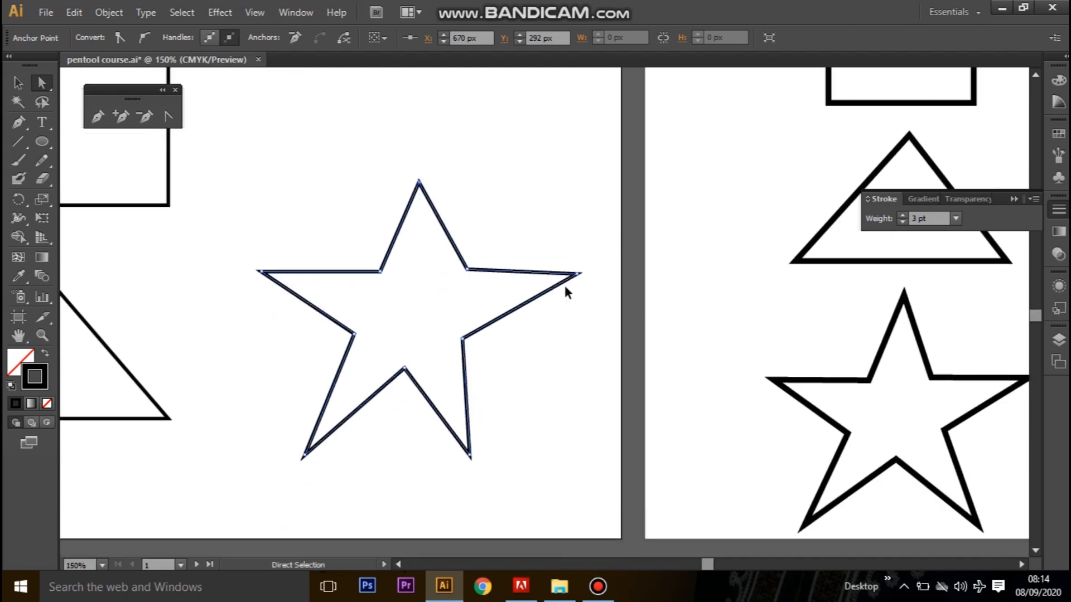
pyautogui.hotkey('ctrl', '=')
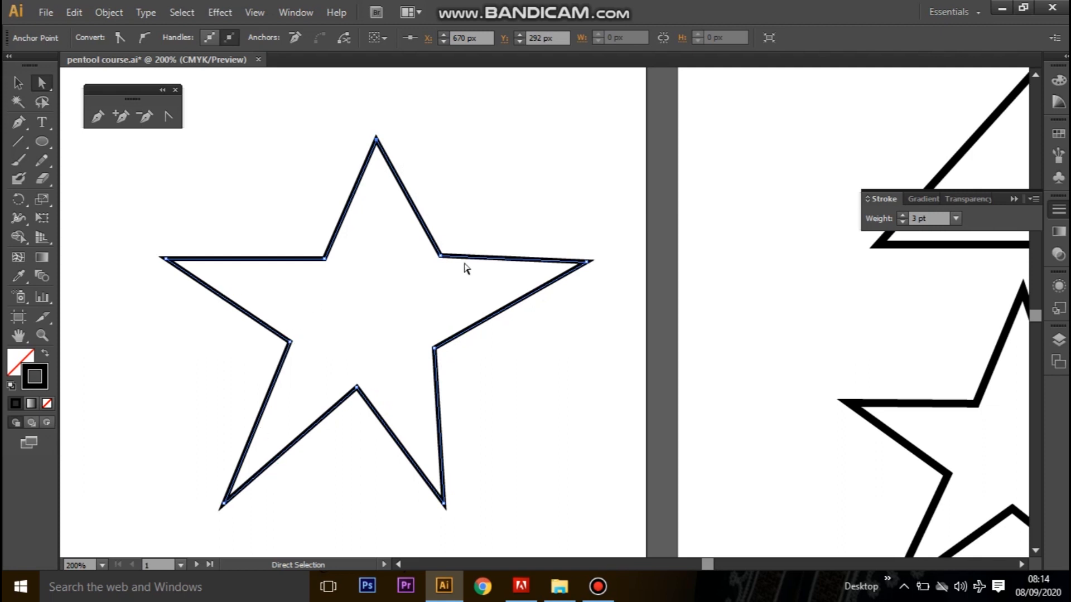
pyautogui.click(377, 140)
pyautogui.moveTo(376, 140); pyautogui.dragTo(382, 106)
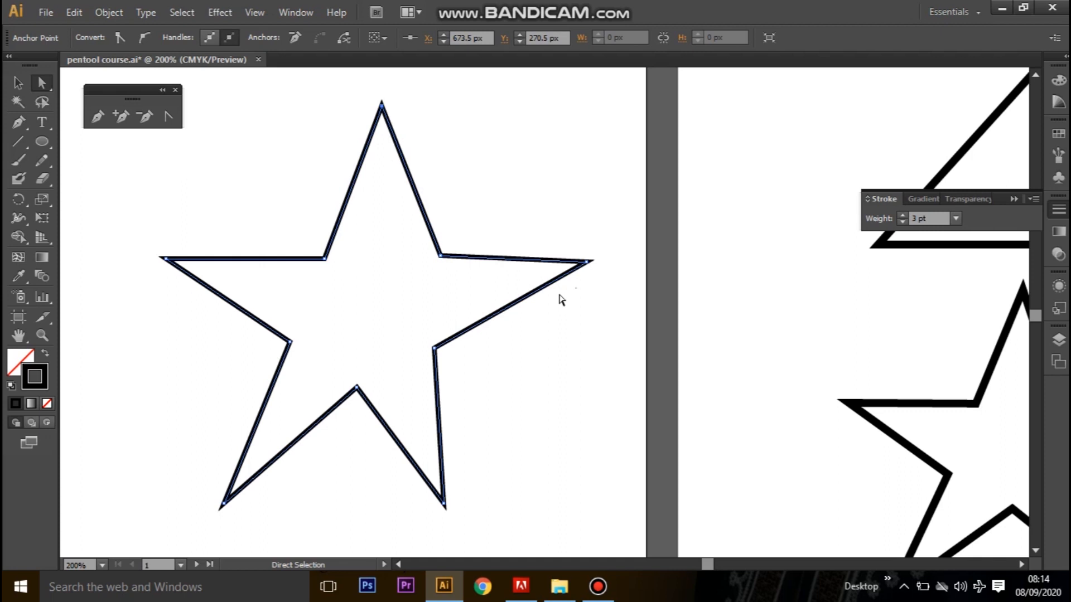
pyautogui.click(440, 257)
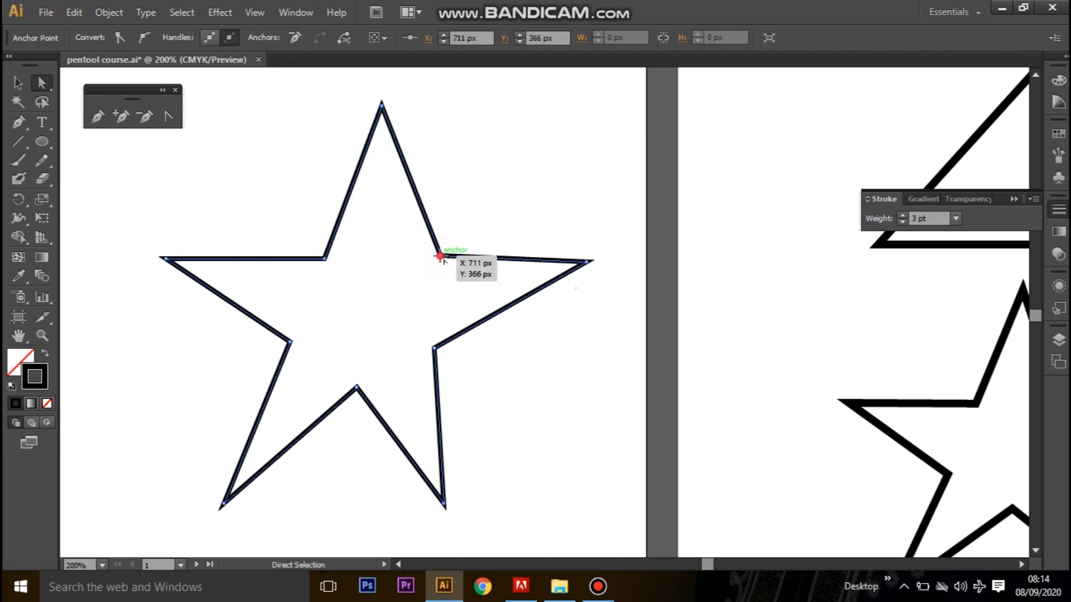
pyautogui.moveTo(440, 256); pyautogui.dragTo(434, 257)
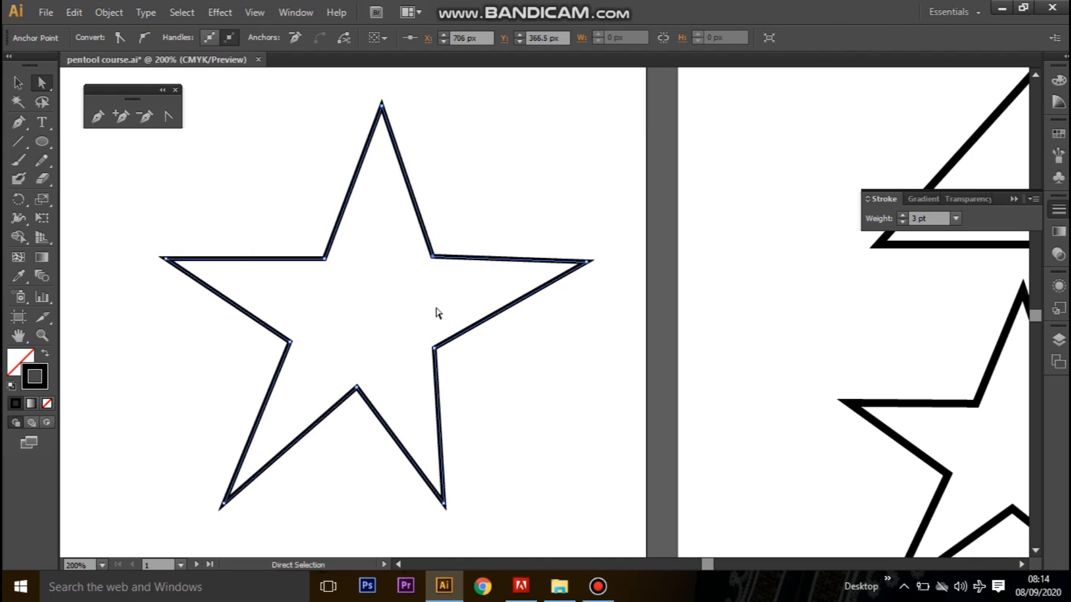
# Reshape the star's lower right by moving its inner corner outward, its tip to about X 747.5, Y 531.5 px, and the bottom notch right.
pyautogui.moveTo(435, 350)
pyautogui.mouseDown()
pyautogui.moveTo(451, 352)
pyautogui.moveTo(443, 359)
pyautogui.mouseUp()
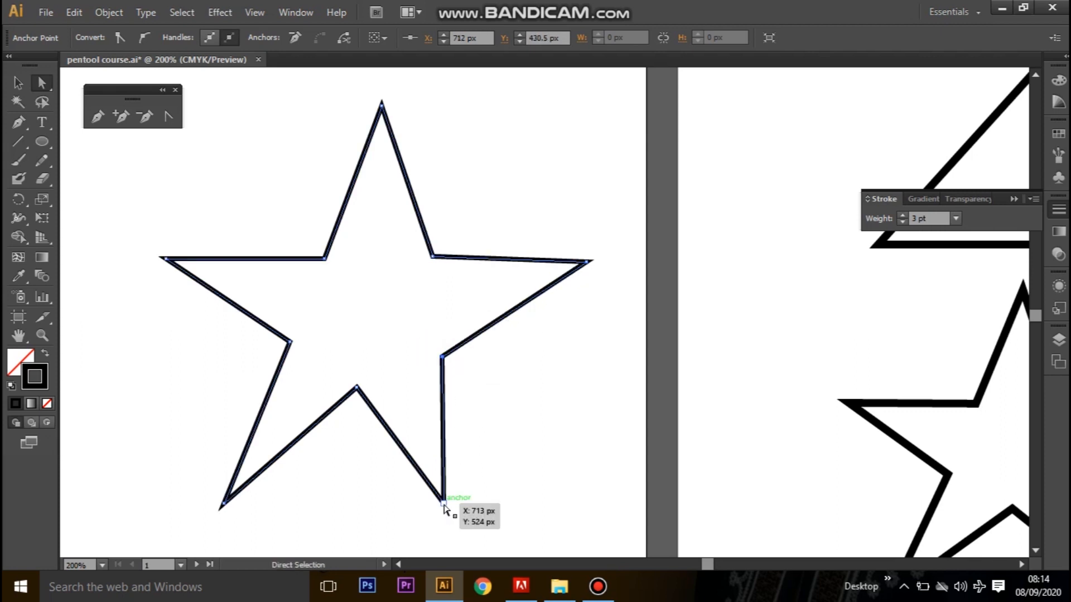
pyautogui.moveTo(444, 504); pyautogui.dragTo(499, 516)
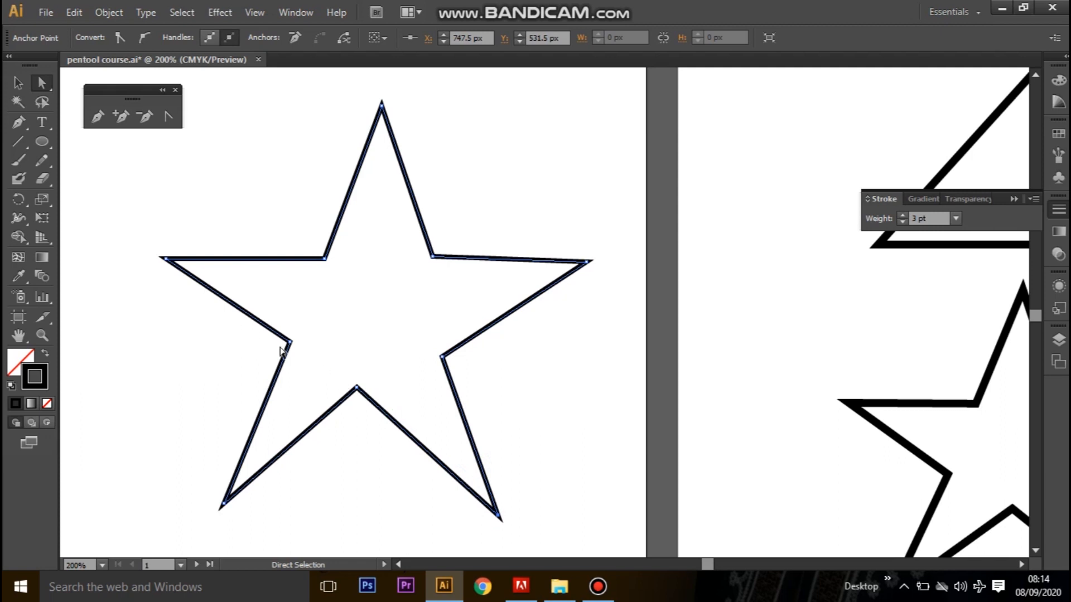
pyautogui.moveTo(363, 388); pyautogui.dragTo(372, 390)
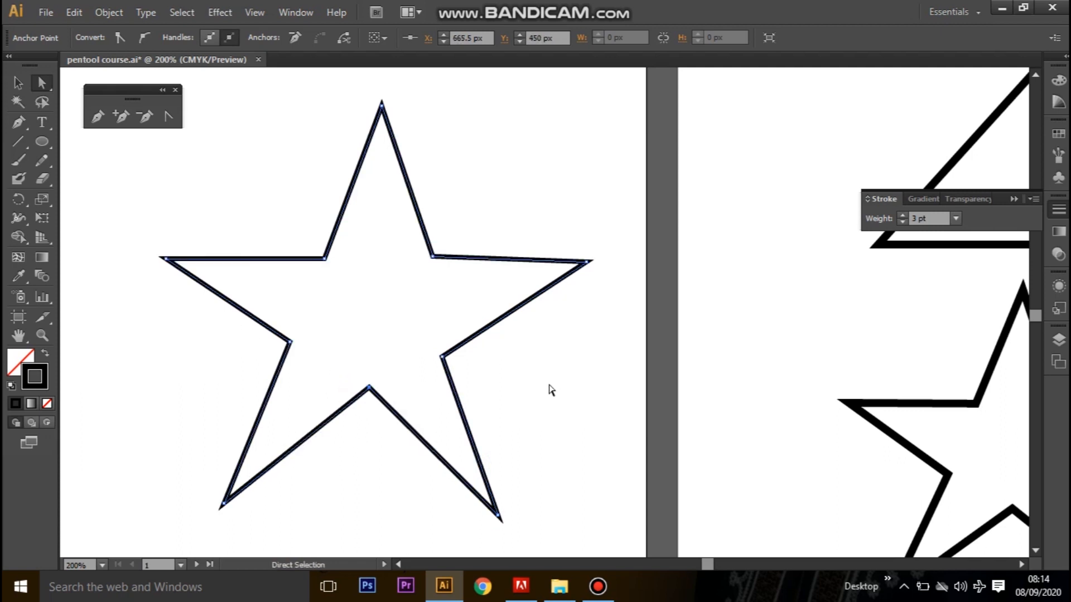
# Fine-tune the star's lower-right inner corner to about X 714.5, Y 427.5 px.
pyautogui.moveTo(443, 357); pyautogui.dragTo(442, 349)
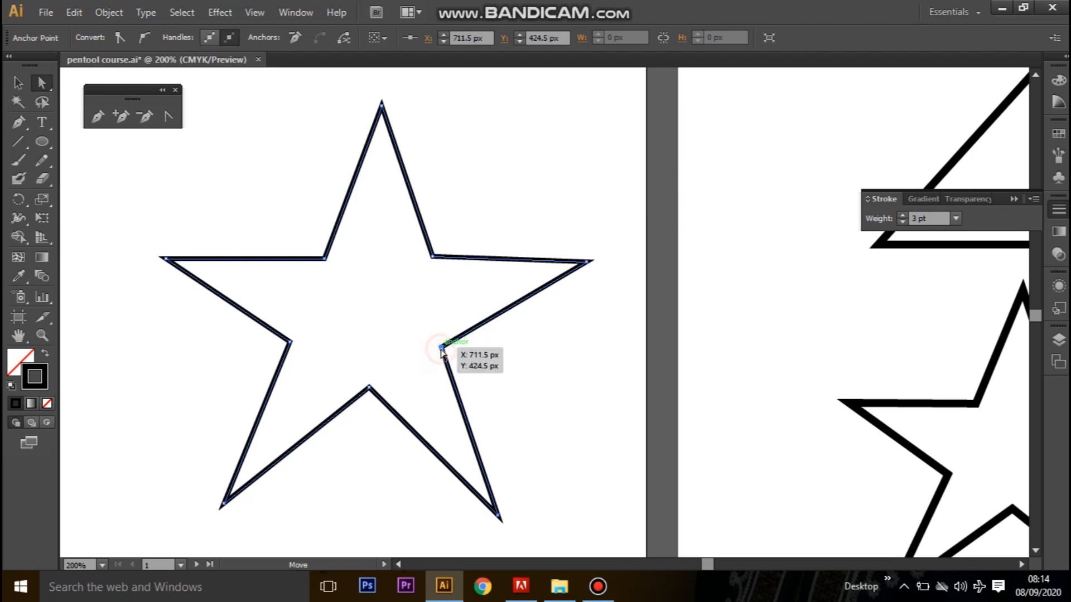
pyautogui.moveTo(442, 349); pyautogui.dragTo(445, 350)
pyautogui.press('Right')
pyautogui.press('Right')
pyautogui.press('Right')
pyautogui.press('Left')
pyautogui.press('Left')
pyautogui.press('Left')
pyautogui.press('Left')
pyautogui.press('Down')
pyautogui.press('Down')
pyautogui.press('Down')
pyautogui.press('Right')
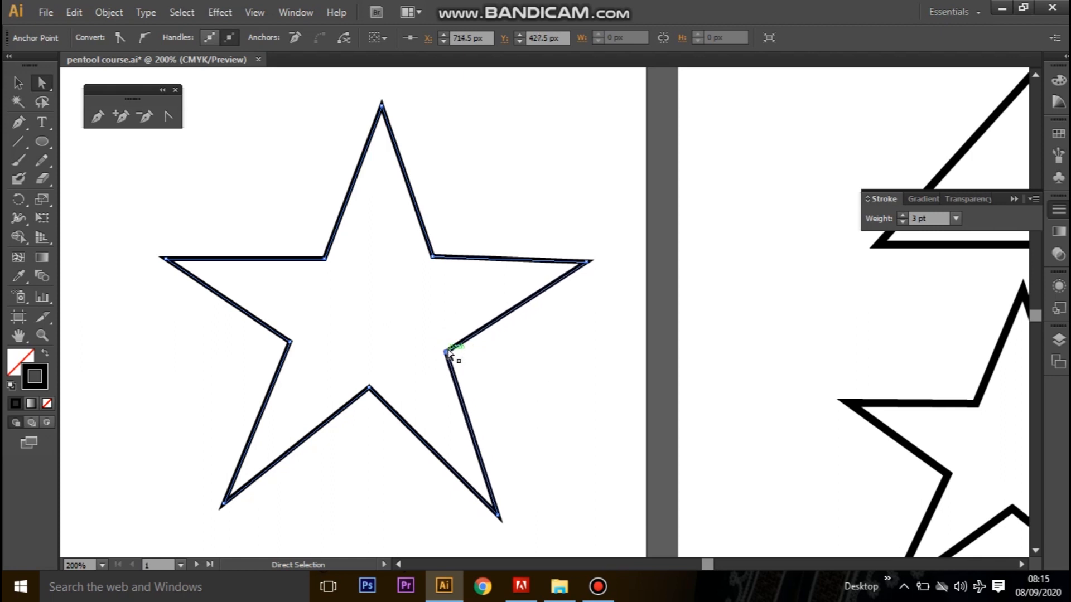
# Nudge the star's lower-left tip down to Y 529 px.
pyautogui.click(222, 507)
pyautogui.press('Down')
pyautogui.press('Down')
pyautogui.press('Down')
pyautogui.press('Down')
pyautogui.press('Down')
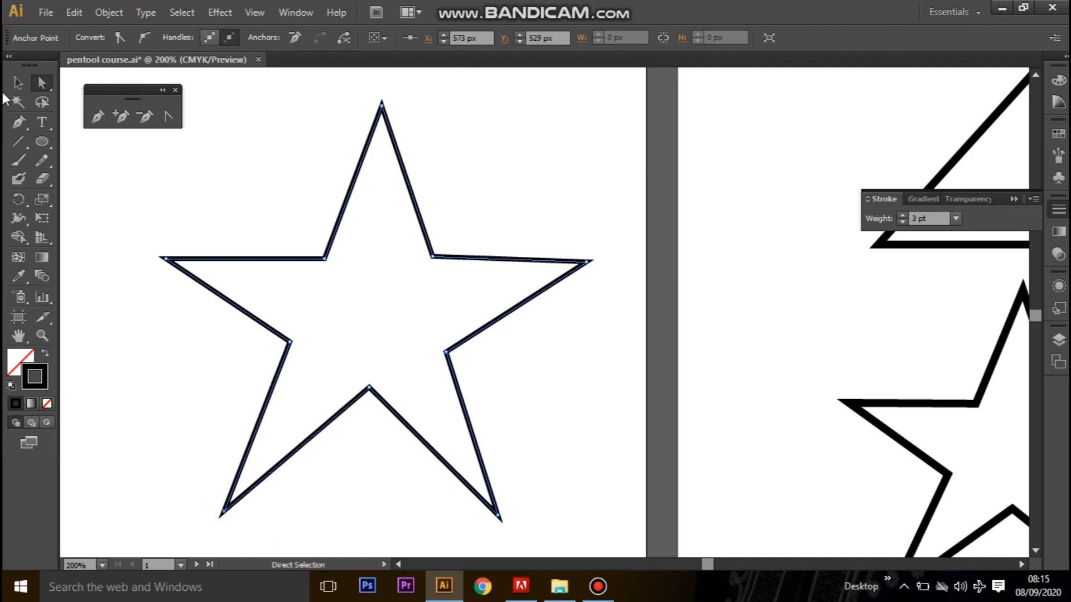
# Select all the drawn lines and shapes on the practice artboard and delete them.
pyautogui.click(18, 83)
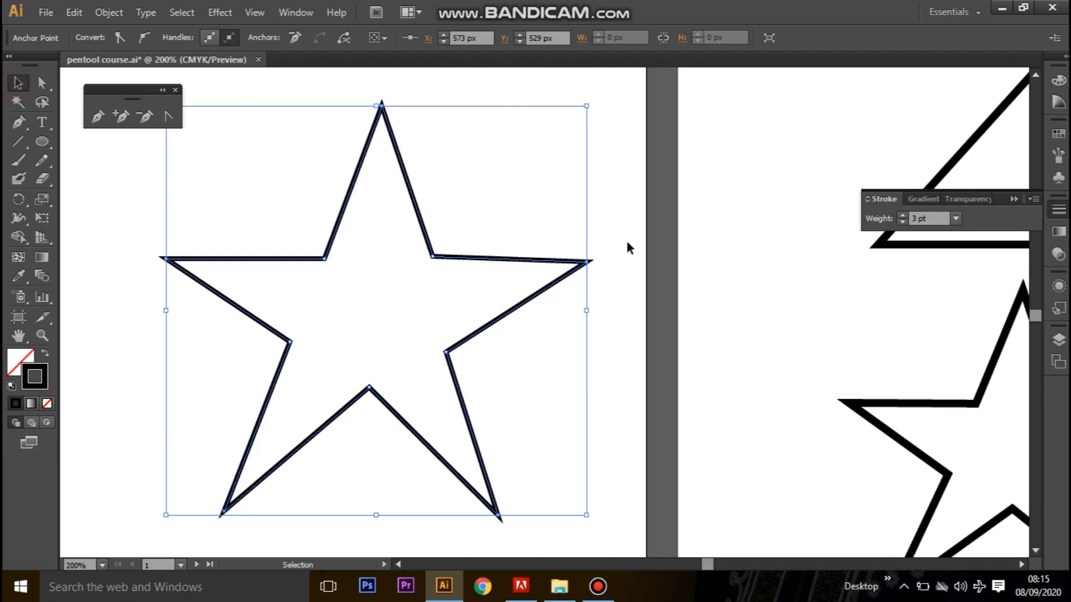
pyautogui.hotkey('ctrl', '-')
pyautogui.hotkey('ctrl', '-')
pyautogui.hotkey('ctrl', '-')
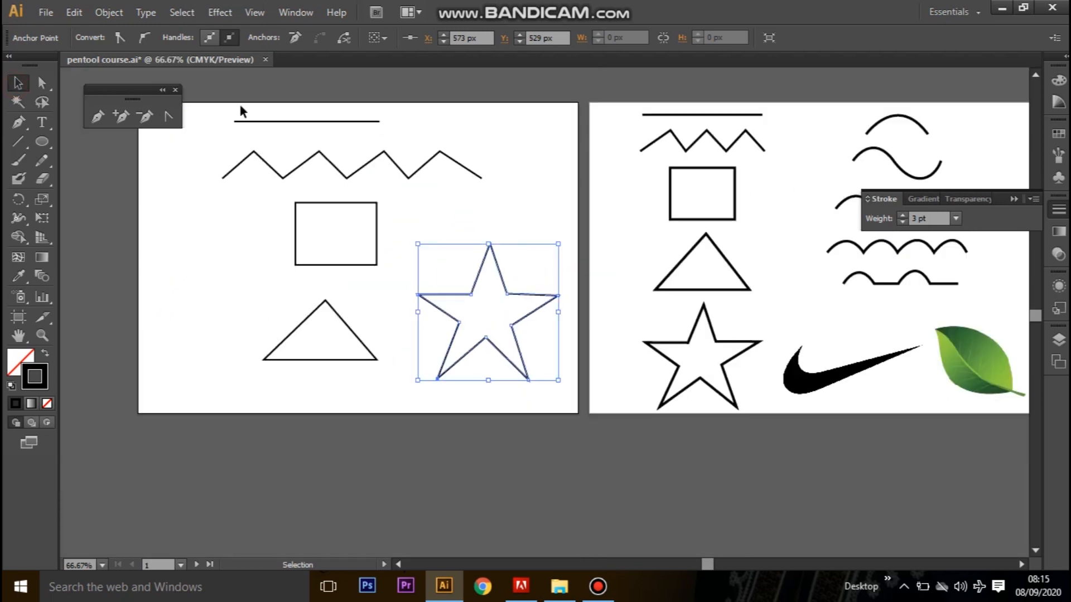
pyautogui.moveTo(219, 111); pyautogui.dragTo(482, 316)
pyautogui.moveTo(558, 376); pyautogui.dragTo(549, 403)
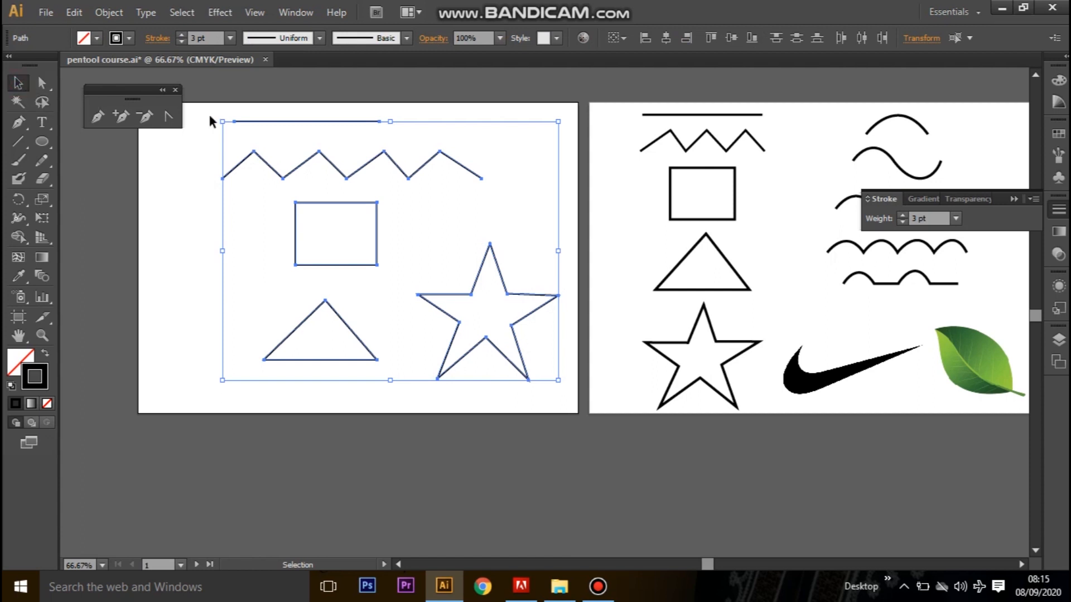
pyautogui.moveTo(214, 111); pyautogui.dragTo(577, 416)
pyautogui.press('Delete')
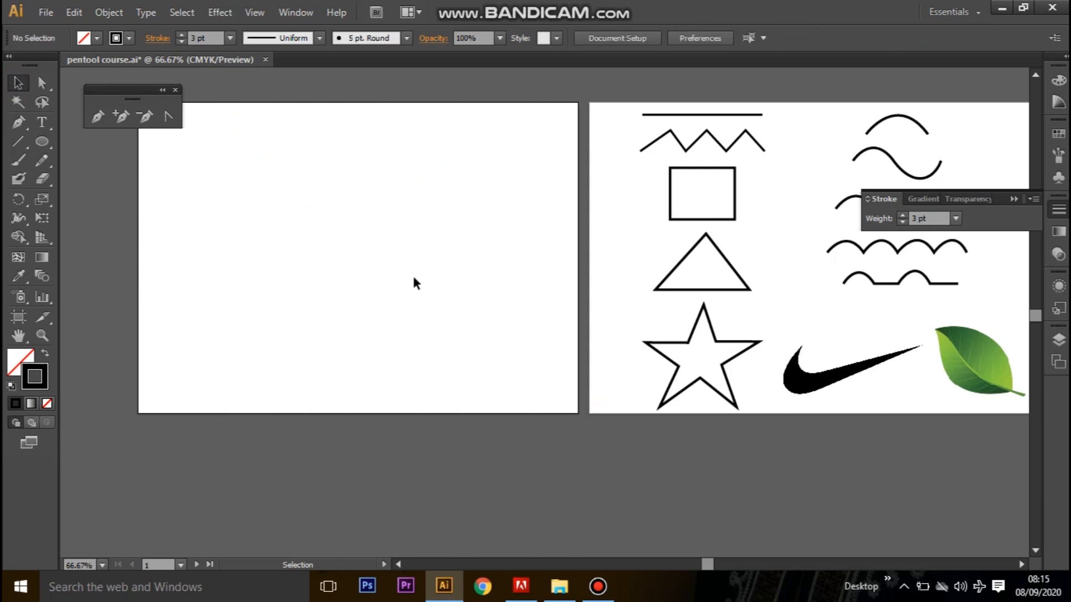
# Draw an upward arc about 247 px wide and 79 px high on the empty artboard, using two Pen tool anchors with the second one curved.
pyautogui.moveTo(418, 313); pyautogui.dragTo(363, 383)
pyautogui.moveTo(550, 320); pyautogui.dragTo(367, 309)
pyautogui.press('space')
pyautogui.moveTo(202, 303); pyautogui.dragTo(526, 307)
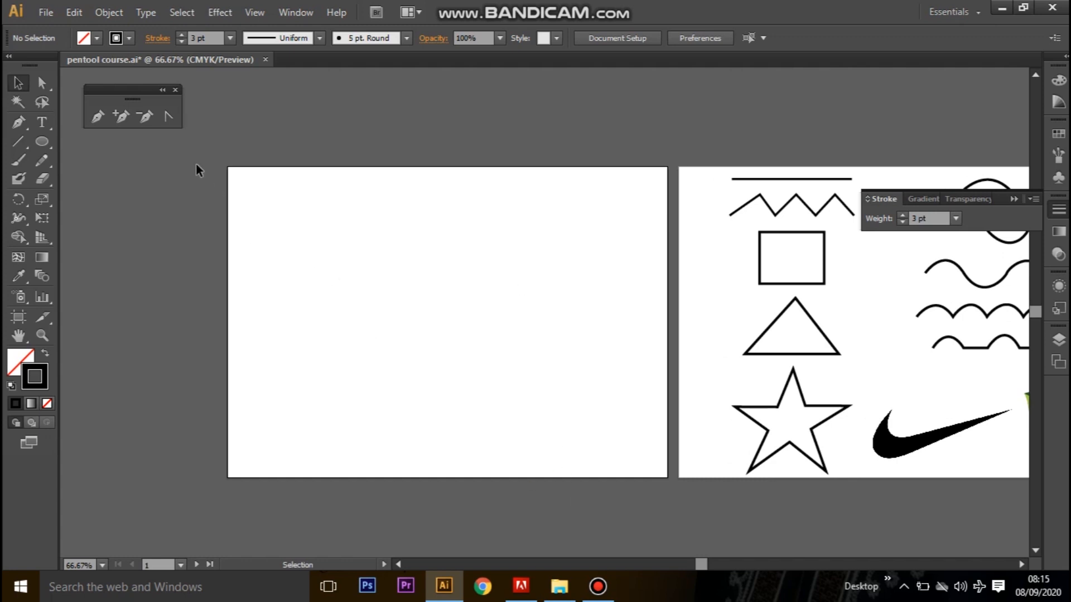
pyautogui.click(100, 114)
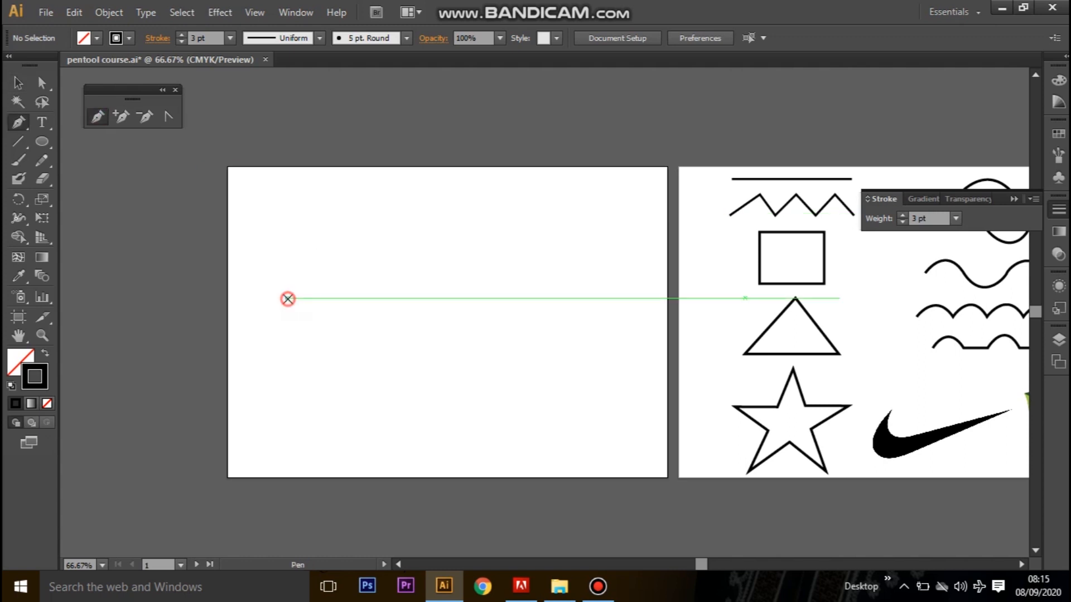
pyautogui.click(288, 299)
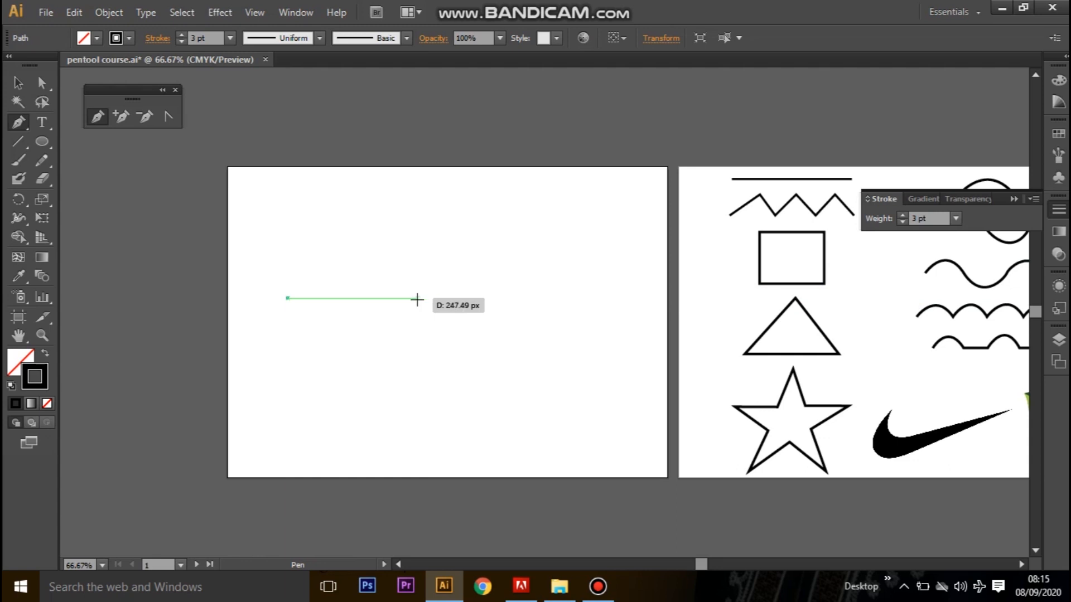
pyautogui.click(418, 300)
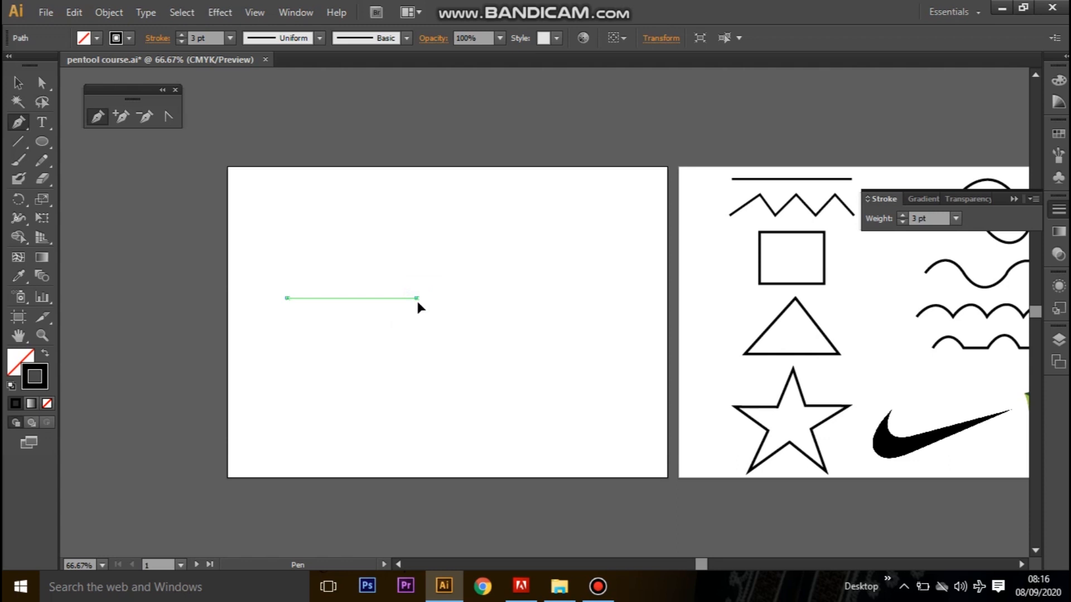
pyautogui.moveTo(418, 301); pyautogui.dragTo(472, 305)
pyautogui.moveTo(472, 320); pyautogui.dragTo(486, 386)
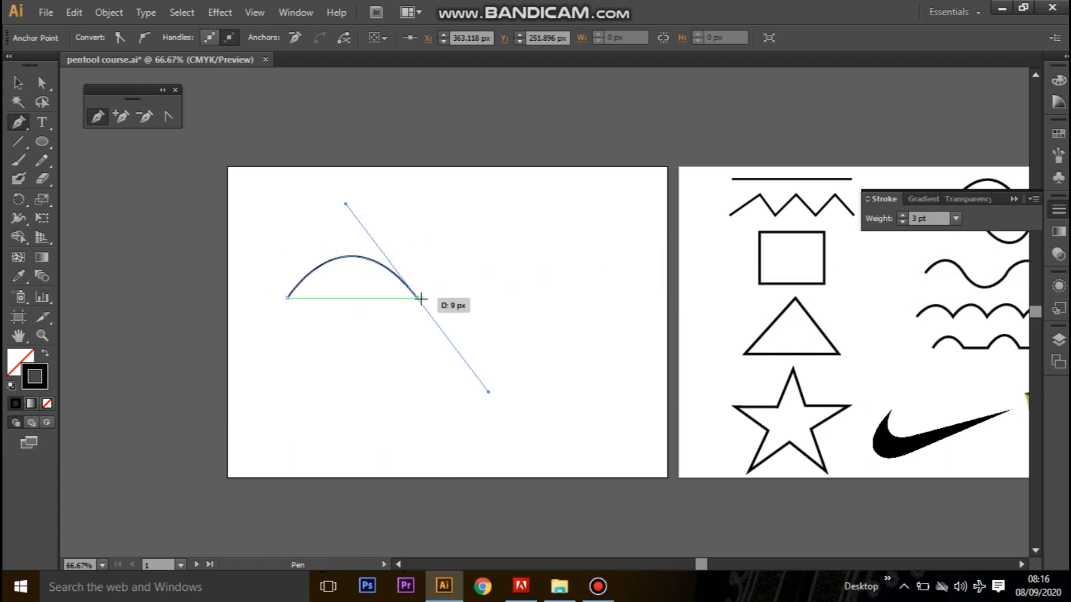
# Remove the outgoing direction handle from the arc's right endpoint and stop drawing the path.
pyautogui.hotkey('ctrl', '+')
pyautogui.hotkey('ctrl', '+')
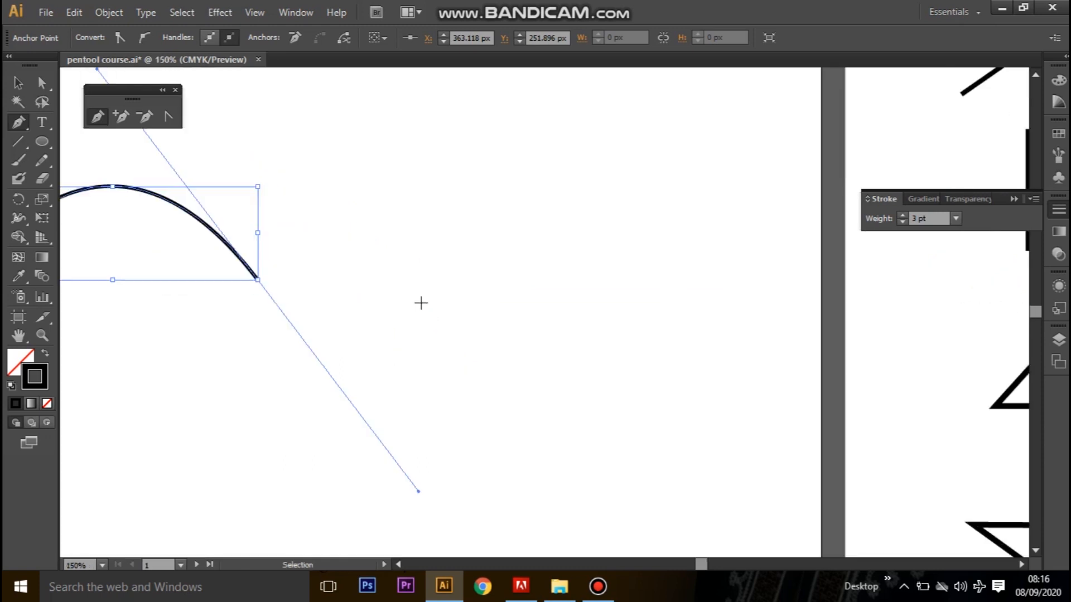
pyautogui.moveTo(383, 290); pyautogui.dragTo(573, 293)
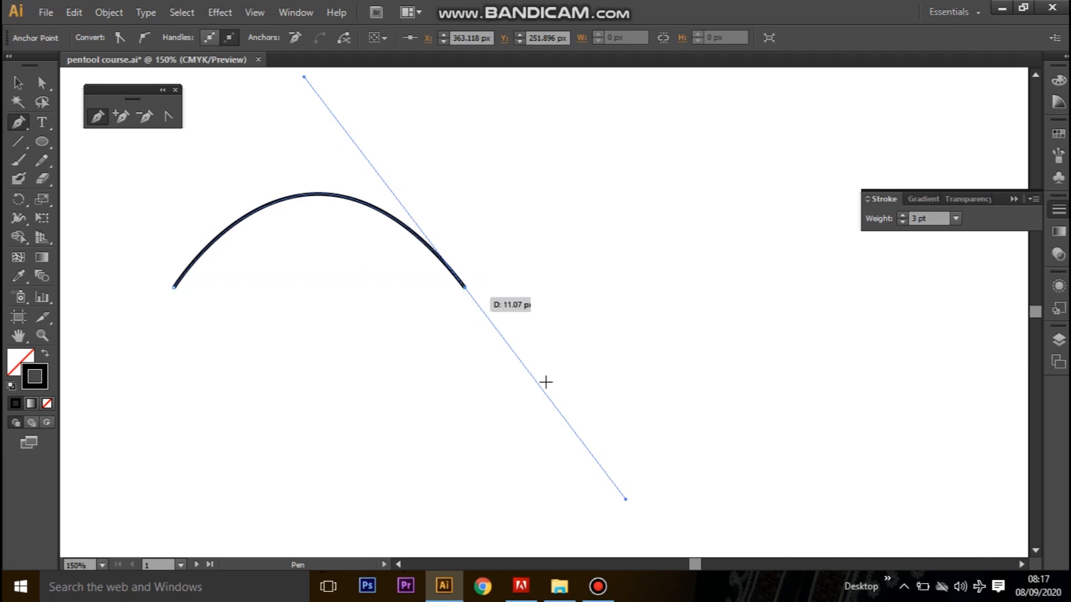
pyautogui.click(465, 288)
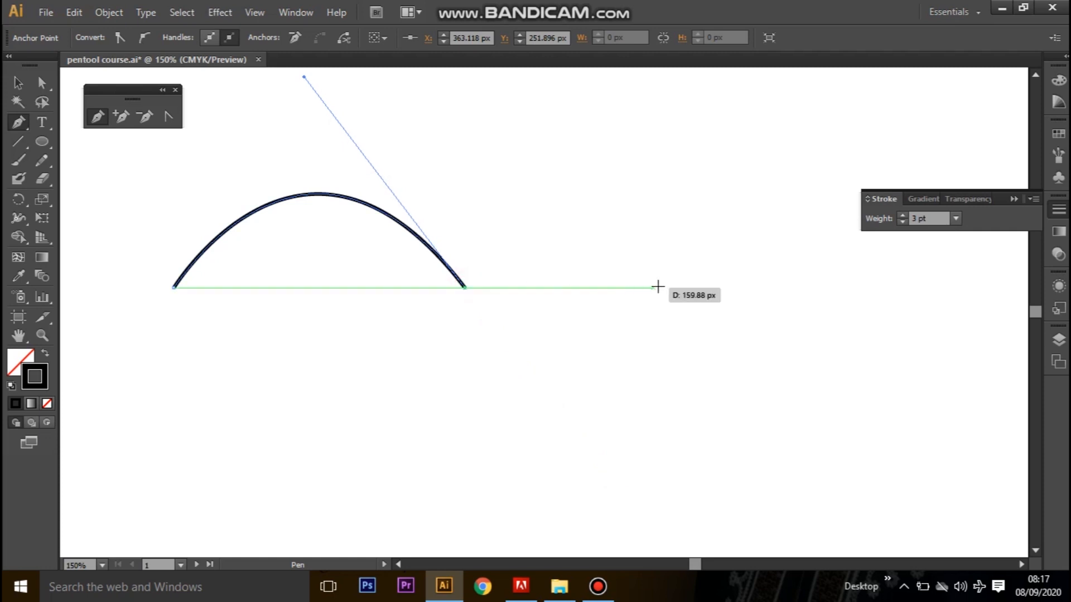
pyautogui.click(18, 83)
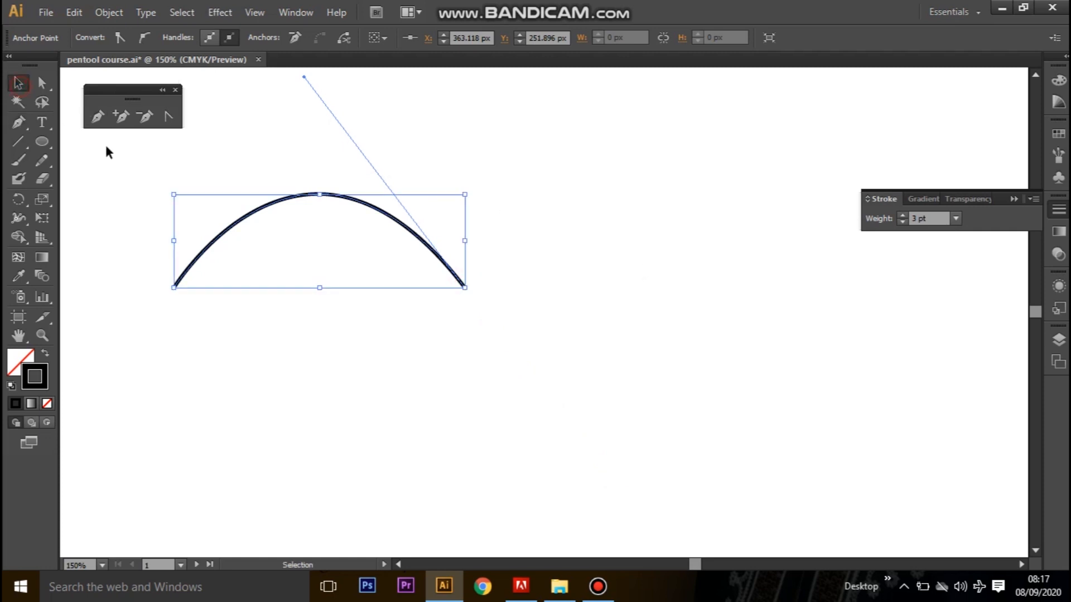
# Select the arc on the practice artboard and delete it.
pyautogui.click(538, 426)
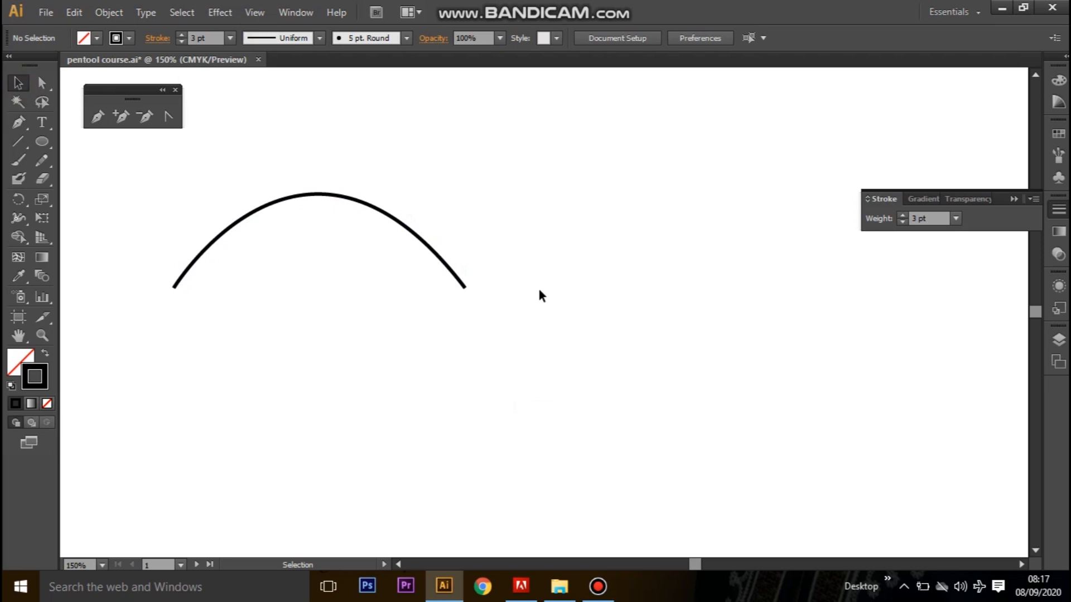
pyautogui.hotkey('ctrl', '-')
pyautogui.hotkey('ctrl', '-')
pyautogui.moveTo(609, 330); pyautogui.dragTo(333, 339)
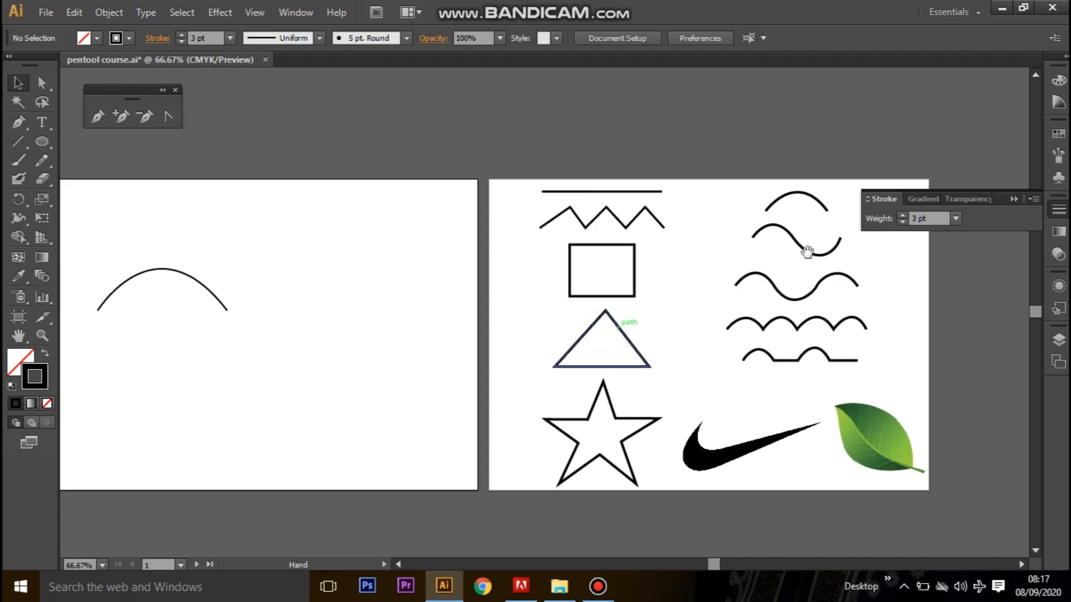
pyautogui.moveTo(806, 252); pyautogui.dragTo(840, 268)
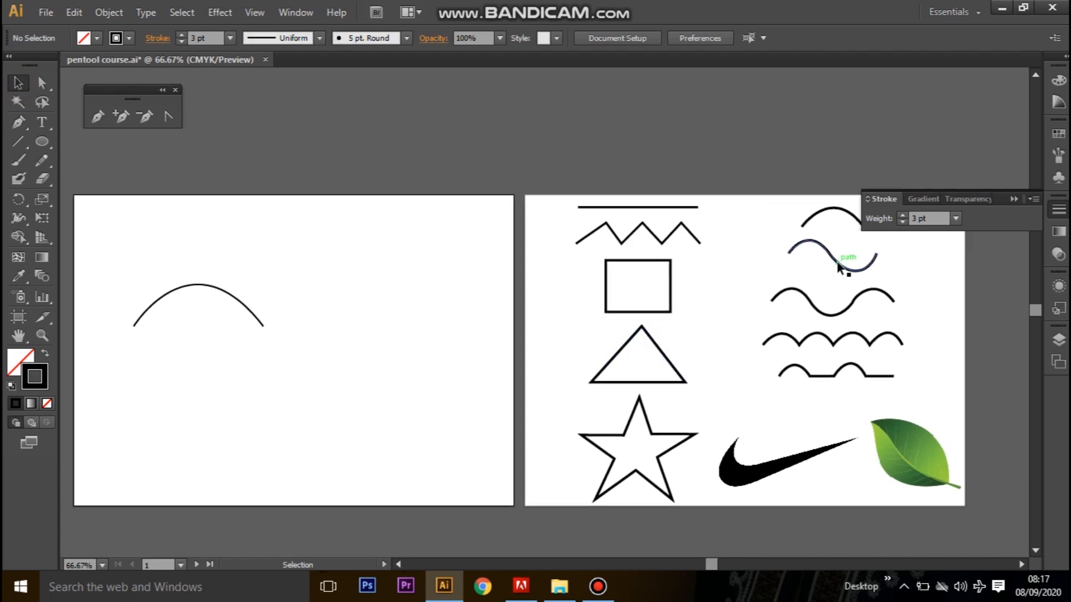
pyautogui.click(210, 288)
pyautogui.moveTo(243, 304); pyautogui.dragTo(414, 225)
pyautogui.press('Delete')
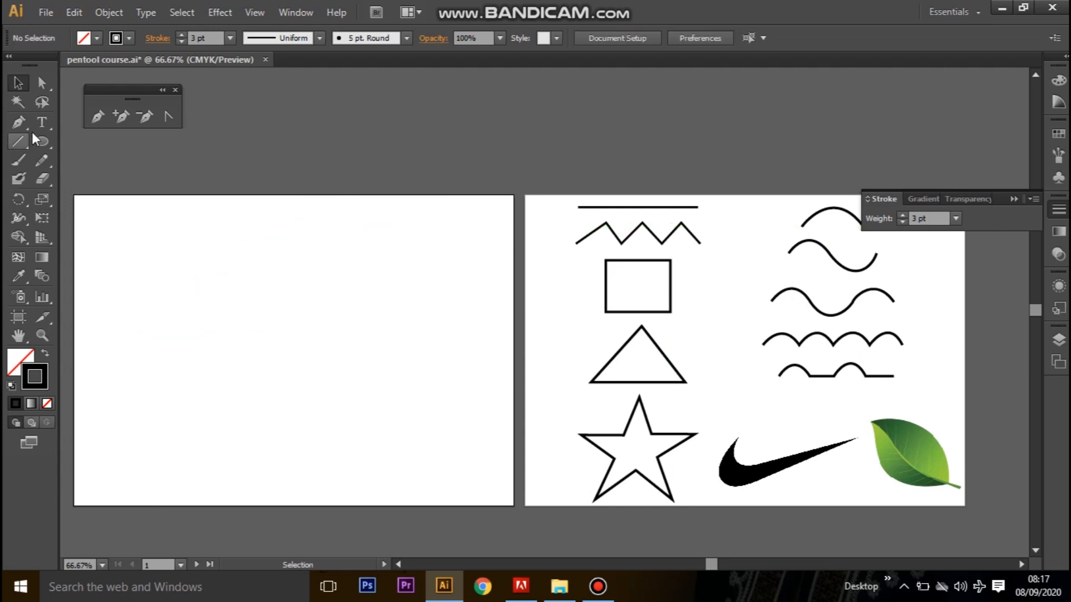
# Draw the first upward hump of a wave with the Pen tool, ending in a smooth anchor at about X 182 px, Y 169 px.
pyautogui.click(102, 117)
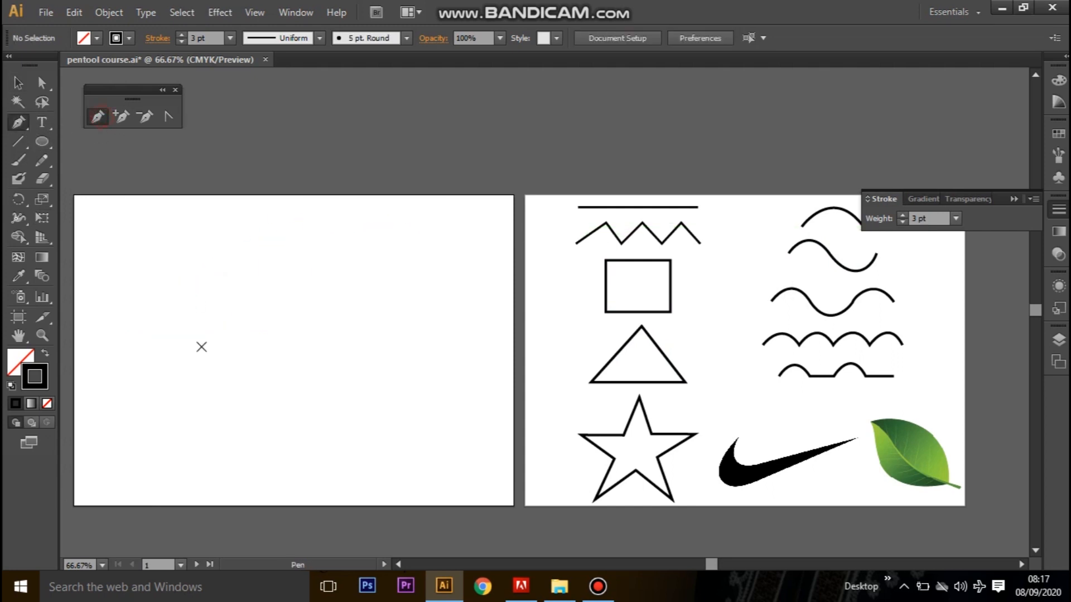
pyautogui.click(105, 283)
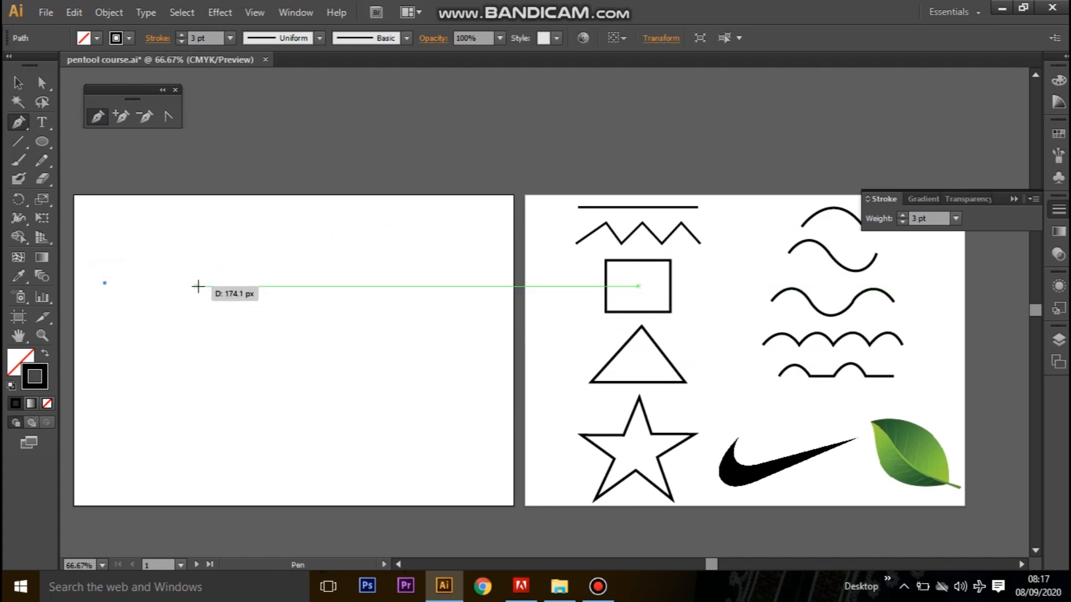
pyautogui.hotkey('ctrl', '=')
pyautogui.moveTo(199, 289); pyautogui.dragTo(534, 249)
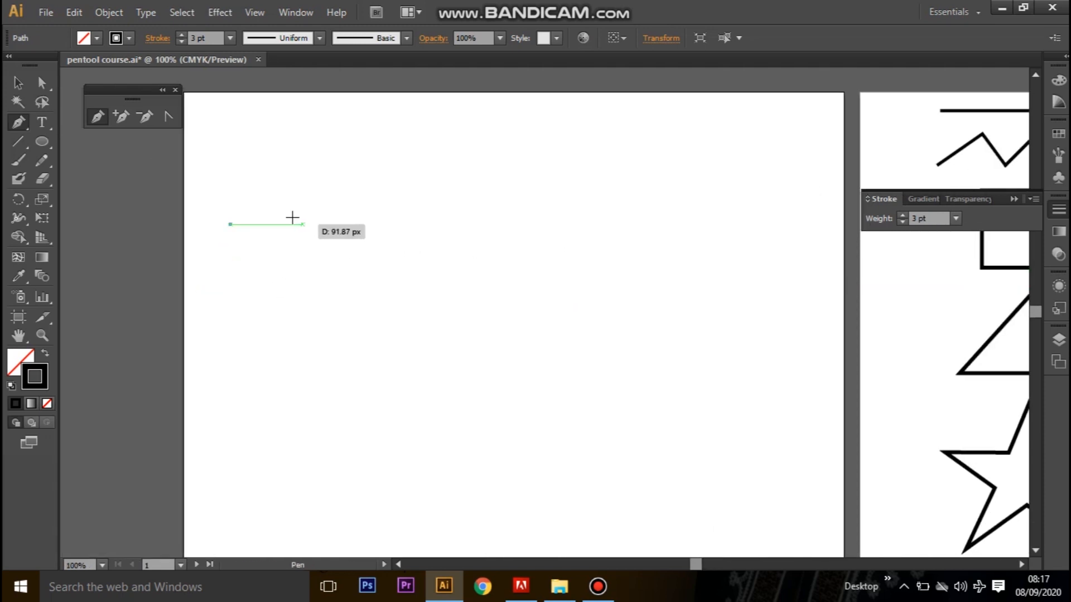
pyautogui.click(327, 225)
pyautogui.moveTo(328, 226); pyautogui.dragTo(377, 294)
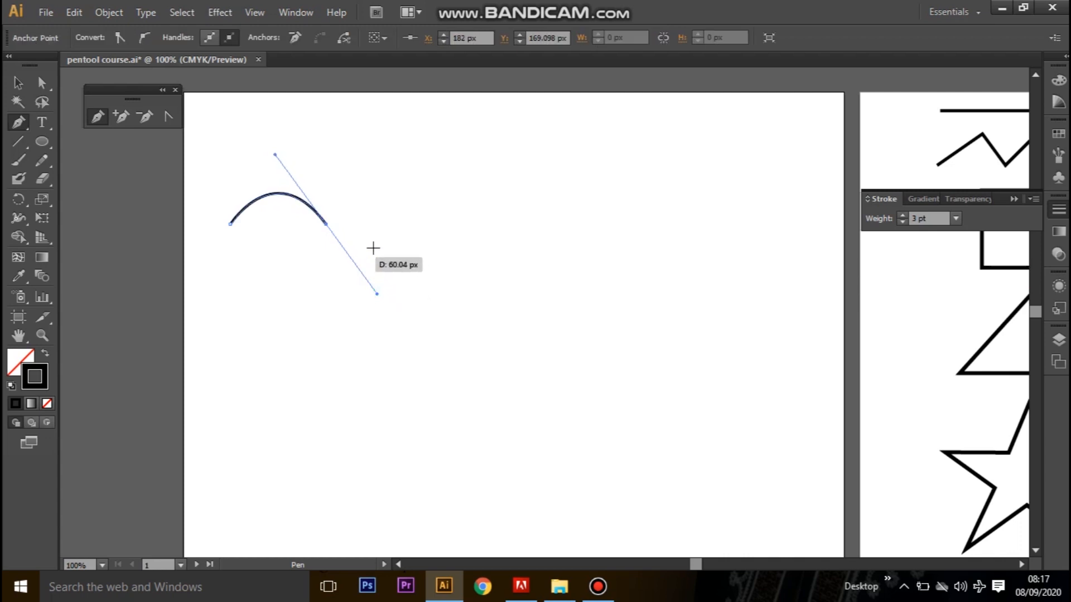
# Continue the wave with a valley ending at about X 331 px and a second hump ending at X 486 px, then finish the path.
pyautogui.click(443, 209)
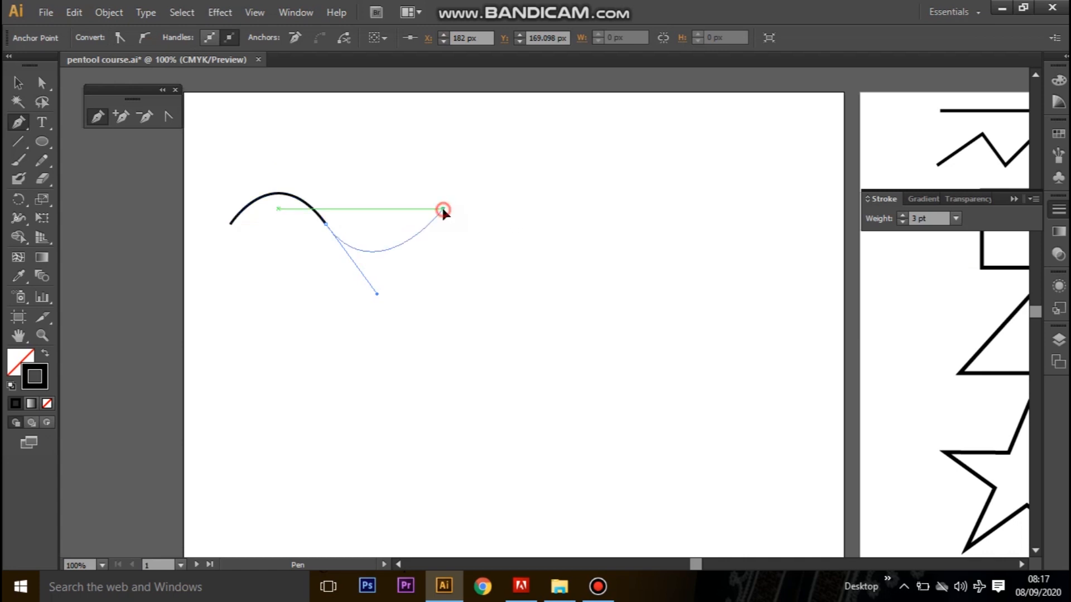
pyautogui.moveTo(444, 209); pyautogui.dragTo(452, 194)
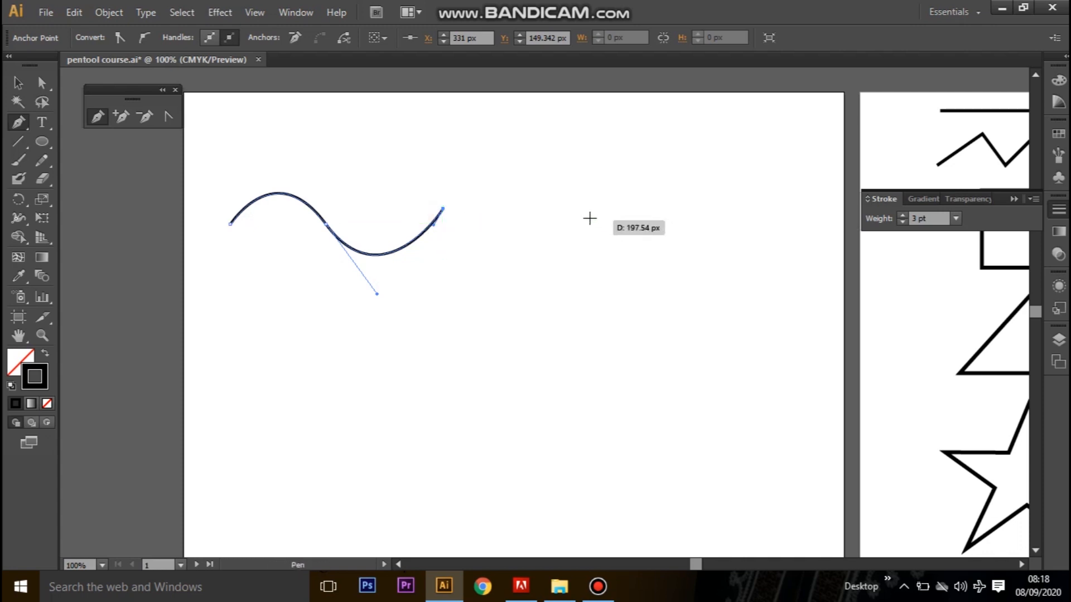
pyautogui.click(565, 213)
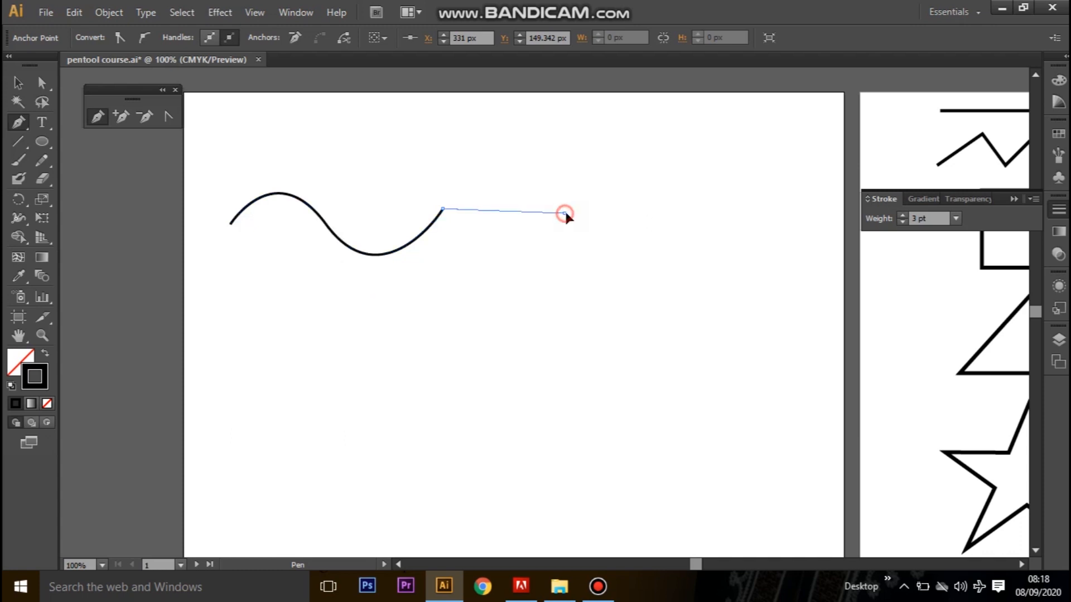
pyautogui.moveTo(574, 222); pyautogui.dragTo(630, 311)
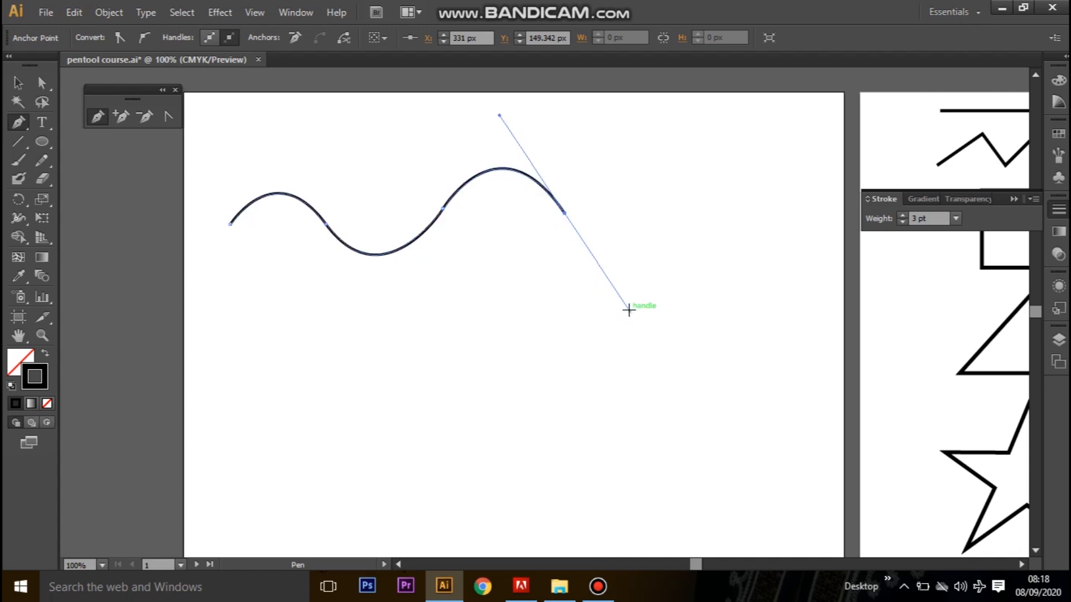
pyautogui.click(18, 83)
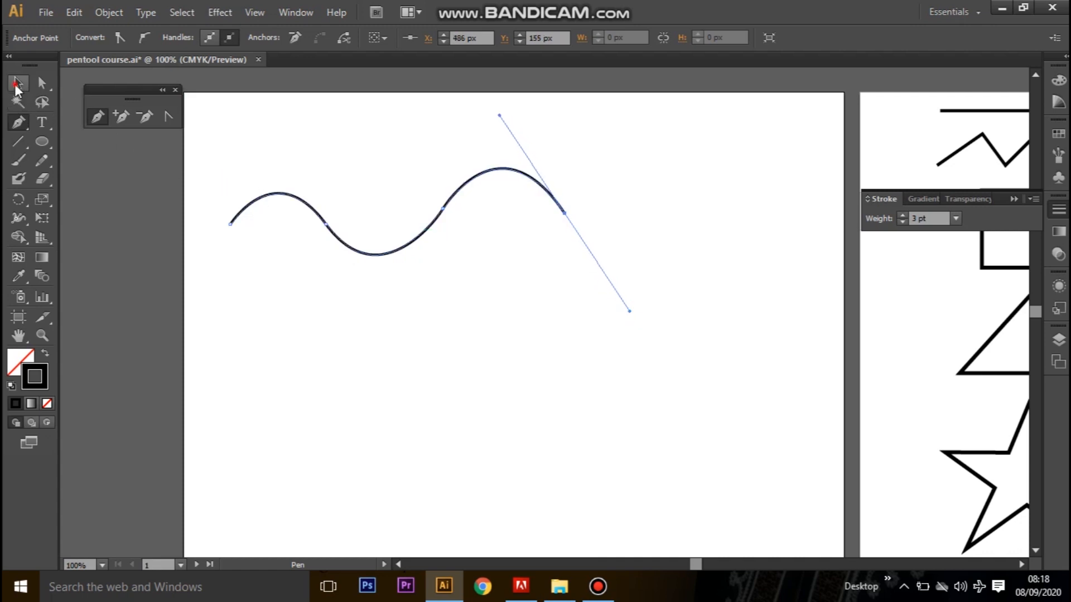
pyautogui.click(652, 317)
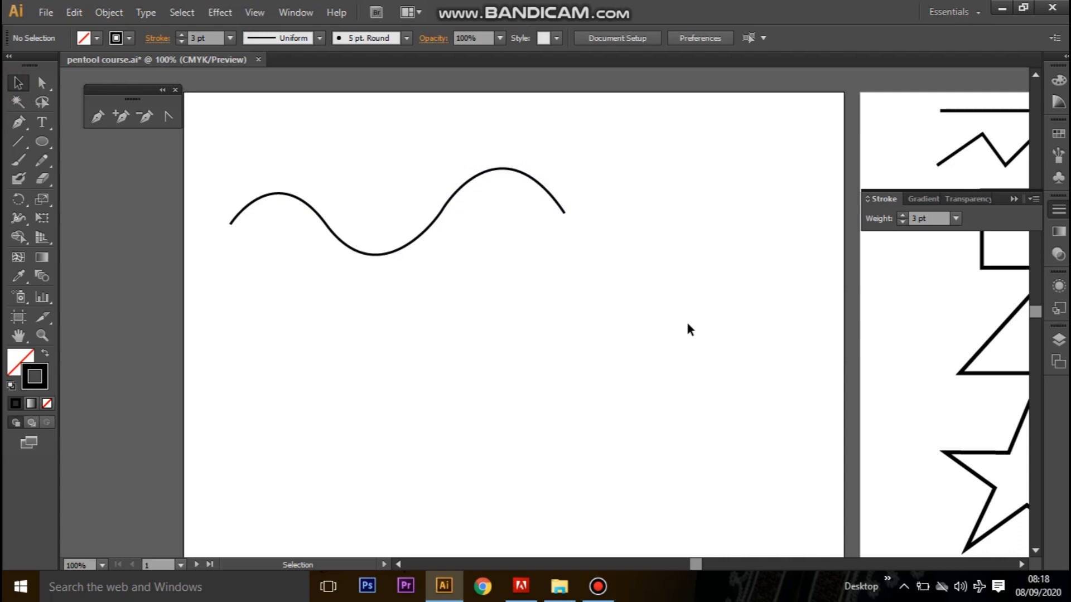
# Draw three joined downward scallops with the Pen tool on the practice artboard, with corner anchors at about X 317, 484 and 642 px.
pyautogui.moveTo(697, 324); pyautogui.dragTo(213, 352)
pyautogui.moveTo(504, 387); pyautogui.dragTo(383, 366)
pyautogui.click(128, 251)
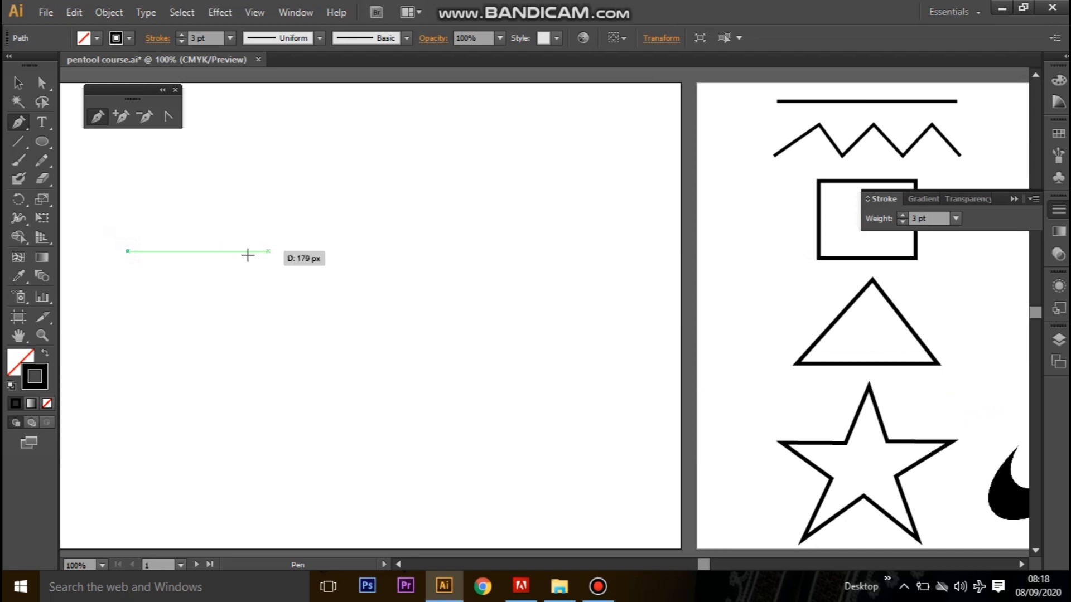
pyautogui.moveTo(352, 328)
pyautogui.mouseDown()
pyautogui.moveTo(538, 366)
pyautogui.moveTo(507, 325)
pyautogui.moveTo(478, 328)
pyautogui.moveTo(523, 385)
pyautogui.moveTo(520, 395)
pyautogui.moveTo(511, 336)
pyautogui.moveTo(523, 192)
pyautogui.moveTo(547, 146)
pyautogui.moveTo(525, 188)
pyautogui.mouseUp()
pyautogui.click(446, 277)
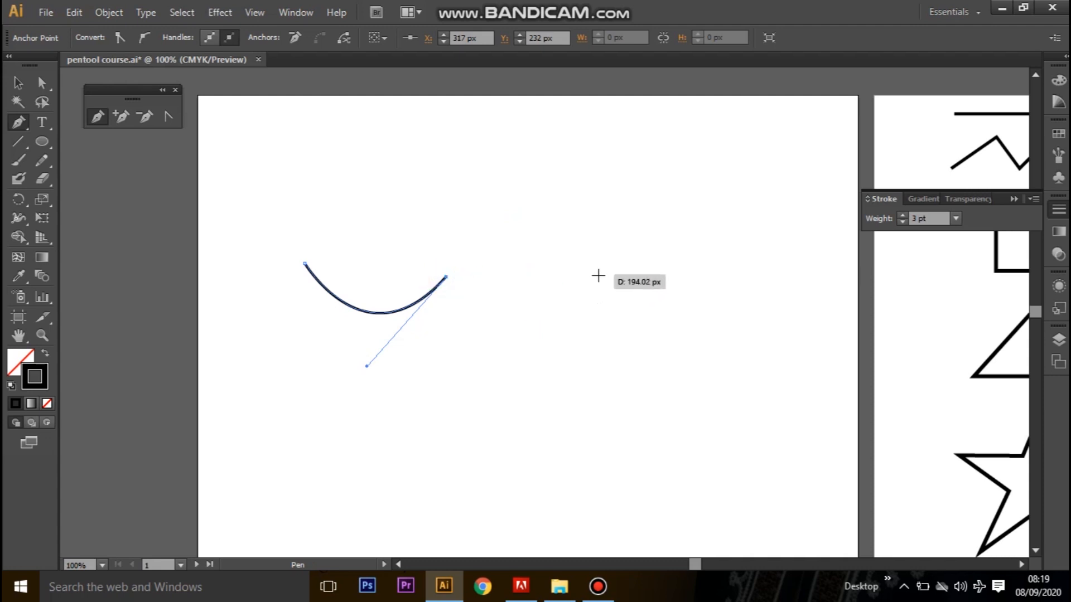
pyautogui.moveTo(577, 280); pyautogui.dragTo(656, 196)
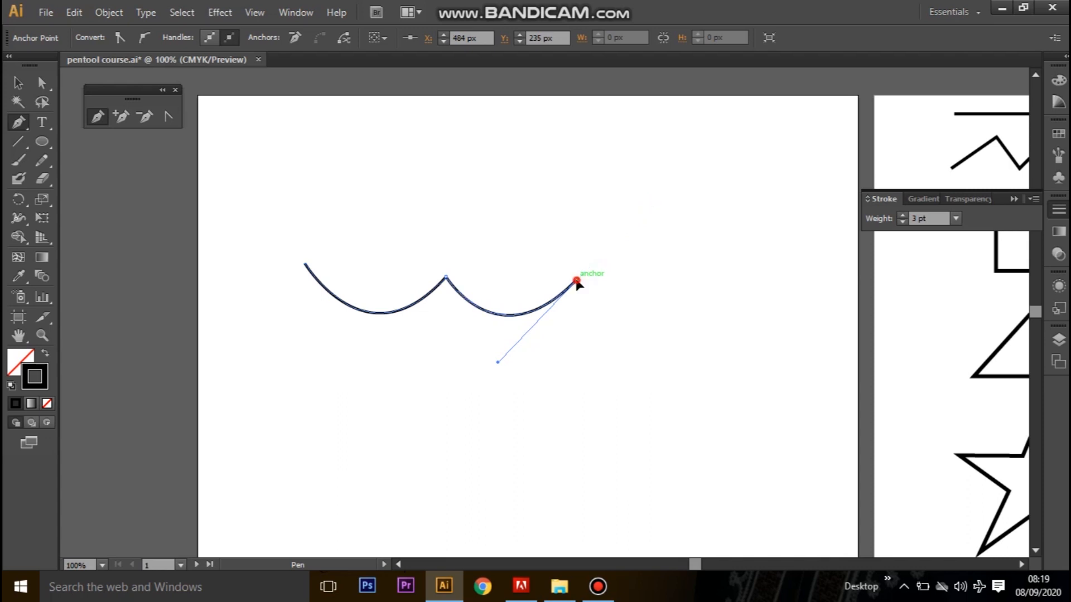
pyautogui.moveTo(701, 280); pyautogui.dragTo(765, 204)
pyautogui.click(701, 281)
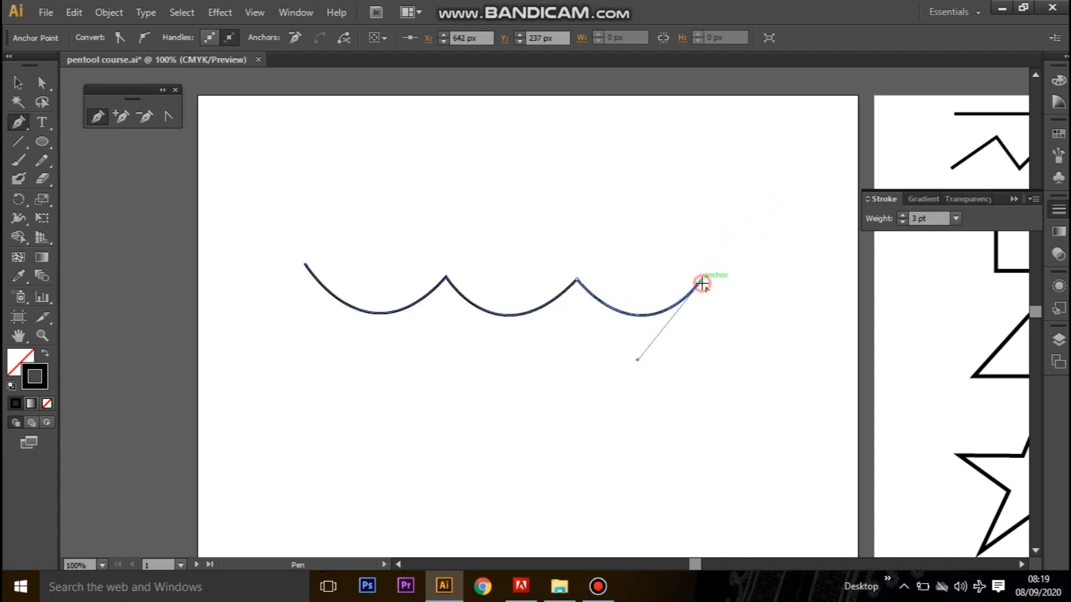
# Move the finished scalloped line up the artboard and place the first anchor of a new path below it.
pyautogui.click(18, 82)
pyautogui.moveTo(610, 304); pyautogui.dragTo(586, 183)
pyautogui.click(15, 123)
pyautogui.click(286, 362)
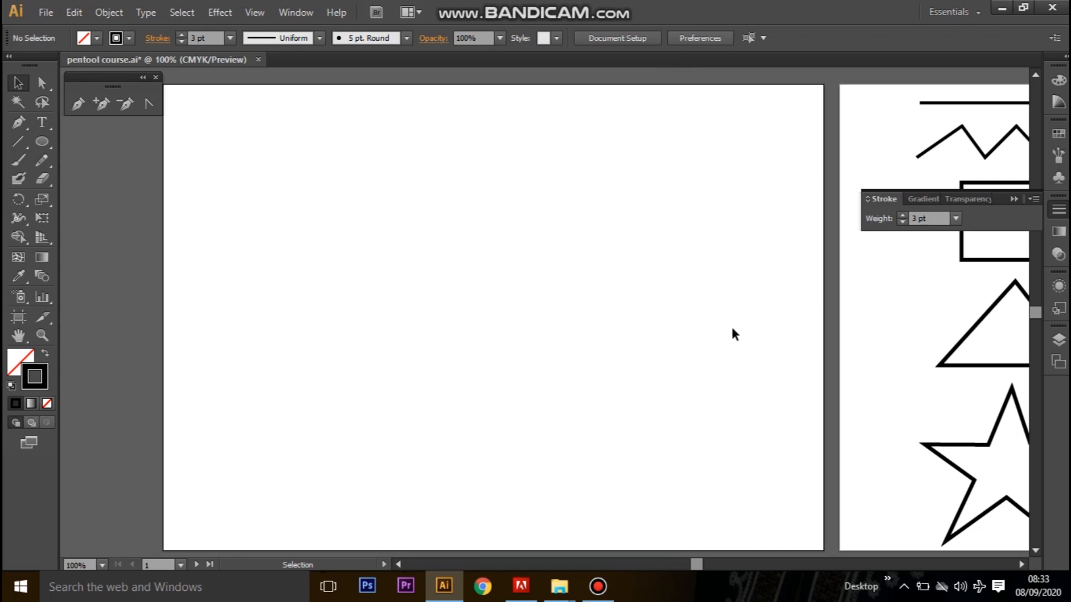
# Draw an upward arc about 122 px wide with a corner end anchor and extend it with a horizontal segment to X 320 px.
pyautogui.moveTo(854, 326); pyautogui.dragTo(316, 299)
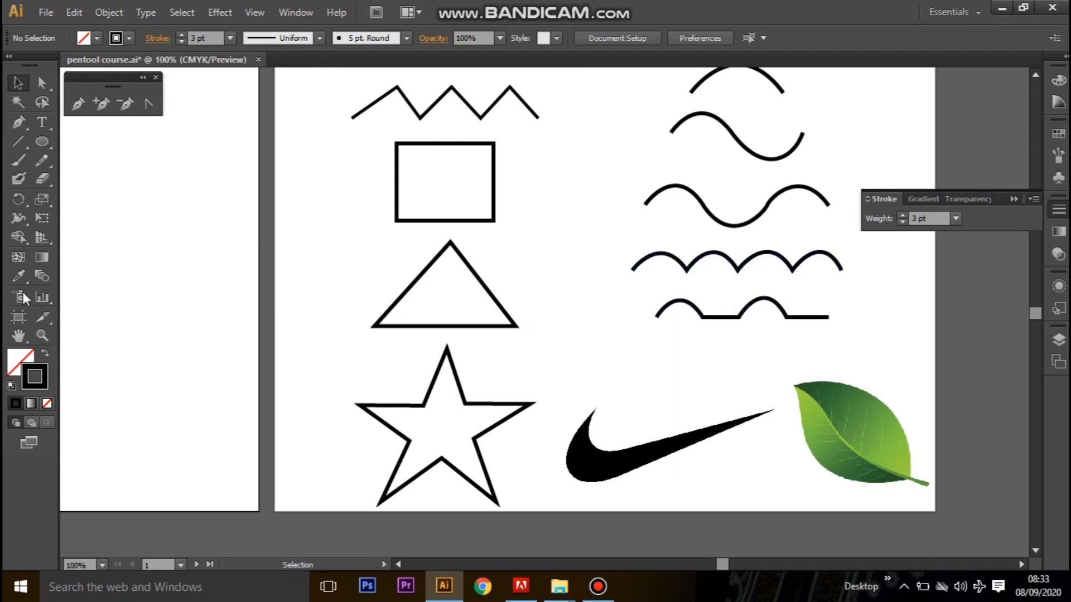
pyautogui.moveTo(167, 296); pyautogui.dragTo(753, 336)
pyautogui.moveTo(523, 333); pyautogui.dragTo(500, 337)
pyautogui.click(79, 105)
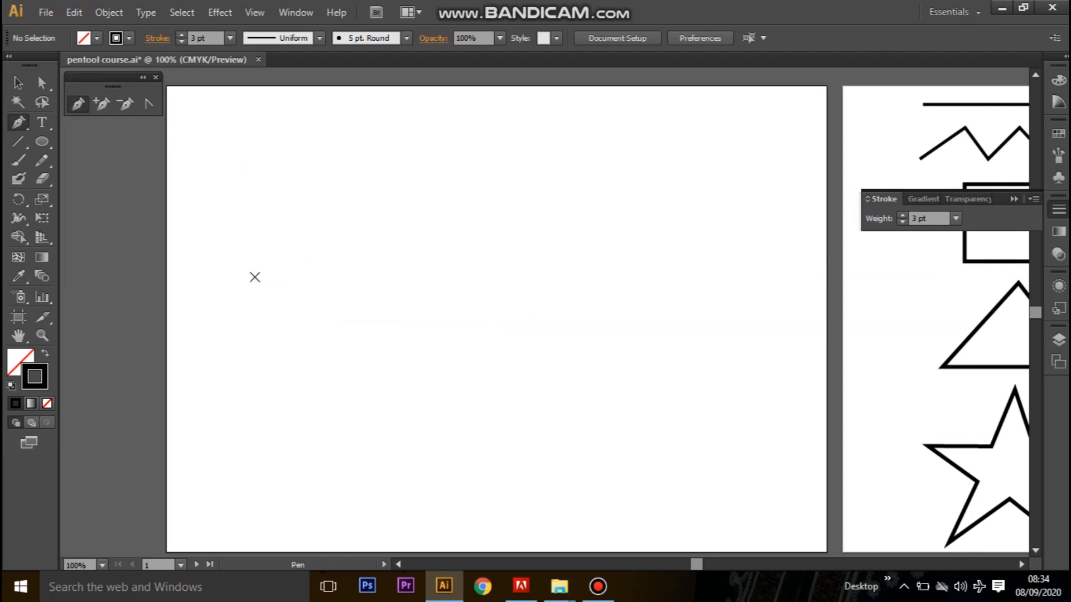
pyautogui.click(224, 265)
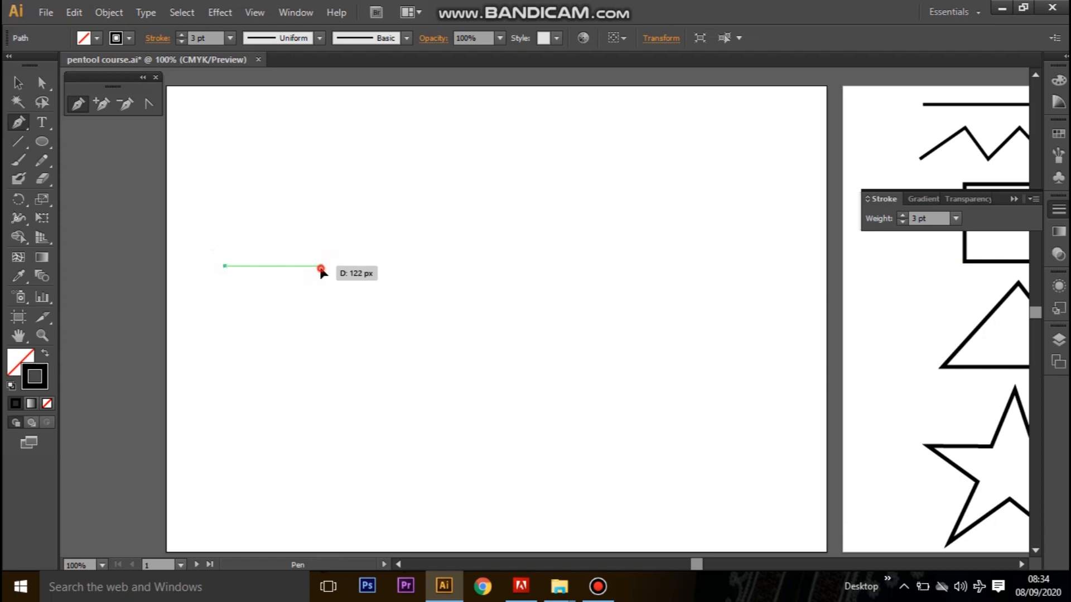
pyautogui.moveTo(321, 266); pyautogui.dragTo(352, 307)
pyautogui.moveTo(353, 311); pyautogui.dragTo(376, 344)
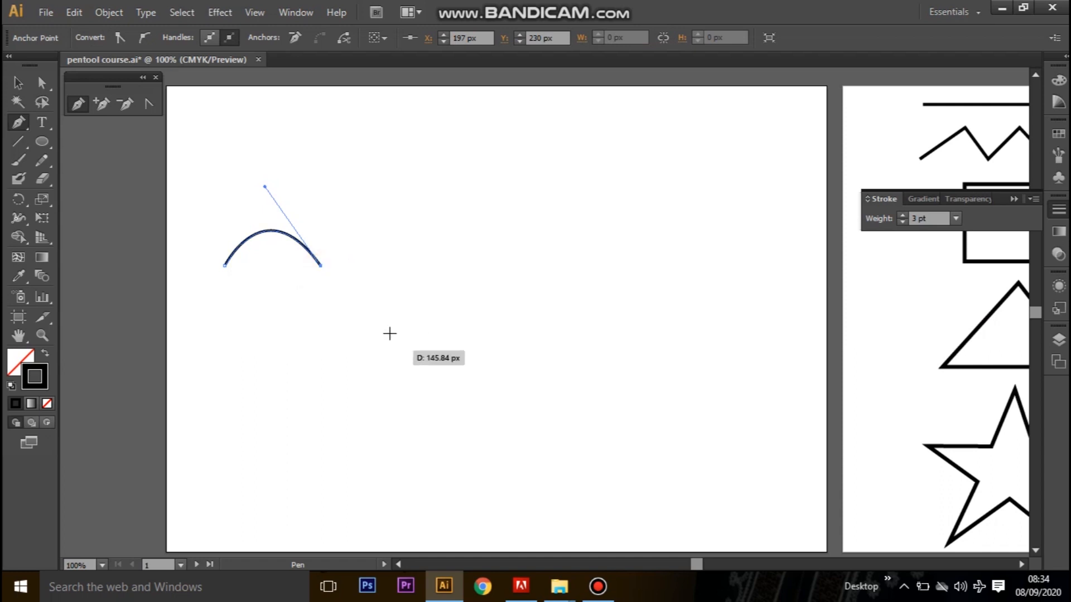
pyautogui.click(418, 267)
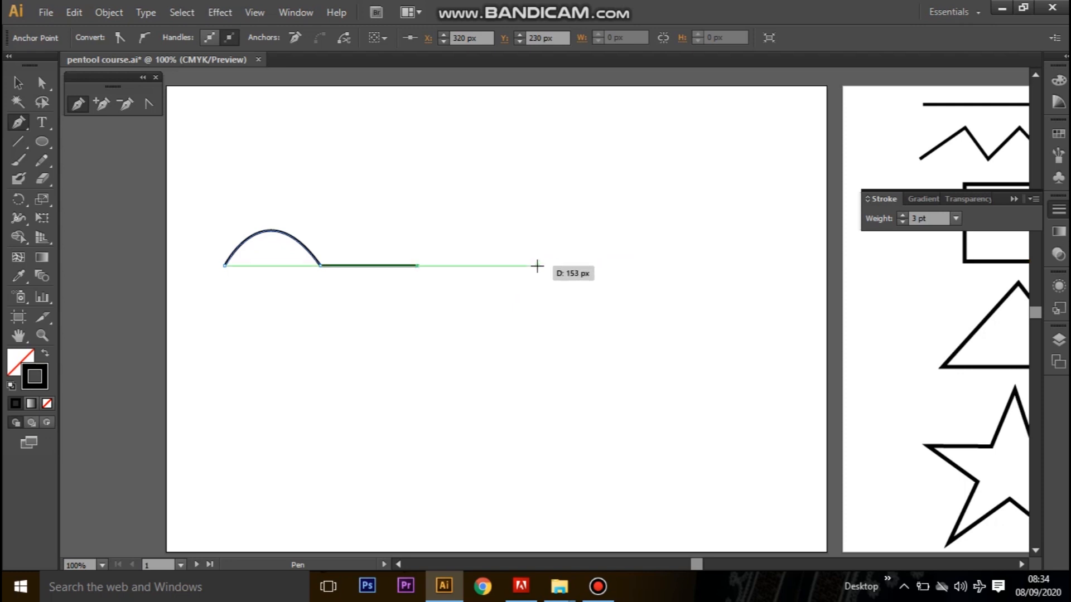
# Add a second arc ending at X 473 px, remove its outgoing handle and continue with a horizontal segment to X 615 px.
pyautogui.moveTo(535, 262)
pyautogui.mouseDown()
pyautogui.moveTo(573, 313)
pyautogui.moveTo(610, 335)
pyautogui.moveTo(589, 349)
pyautogui.mouseUp()
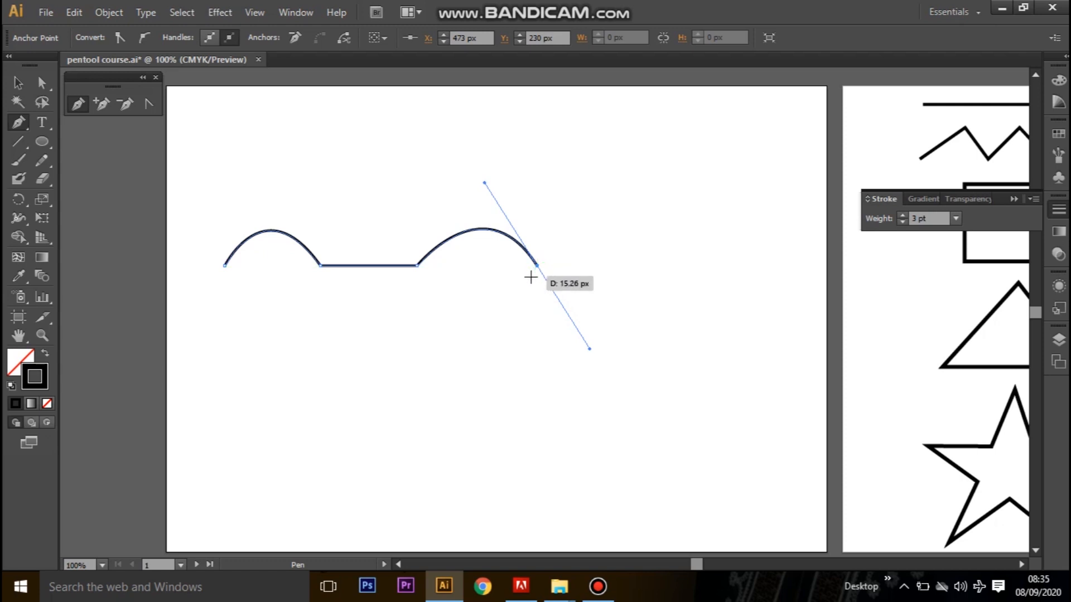
pyautogui.click(643, 265)
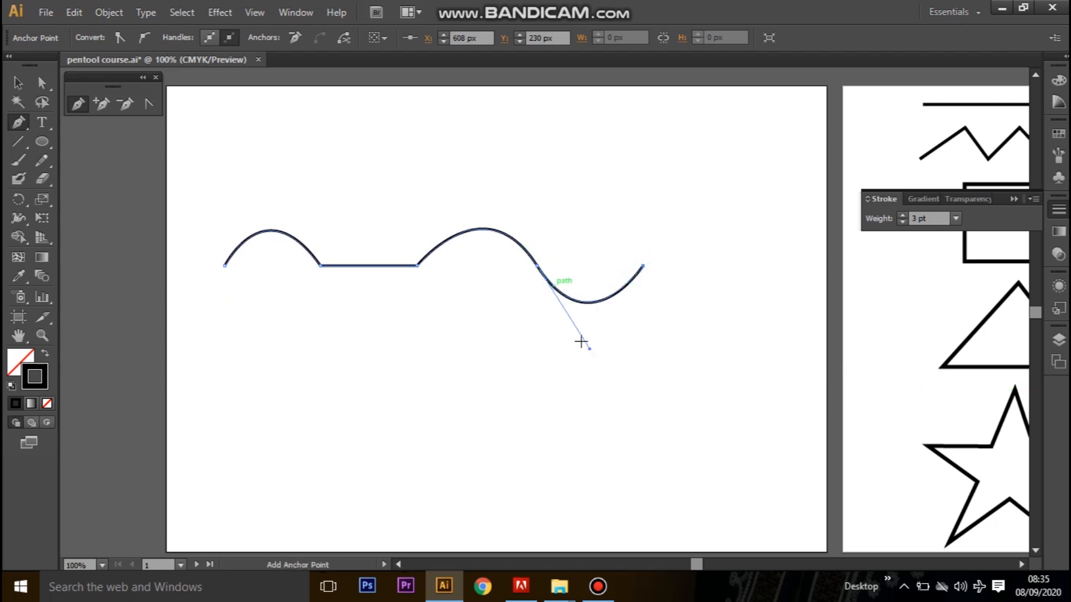
pyautogui.press('ctrl')
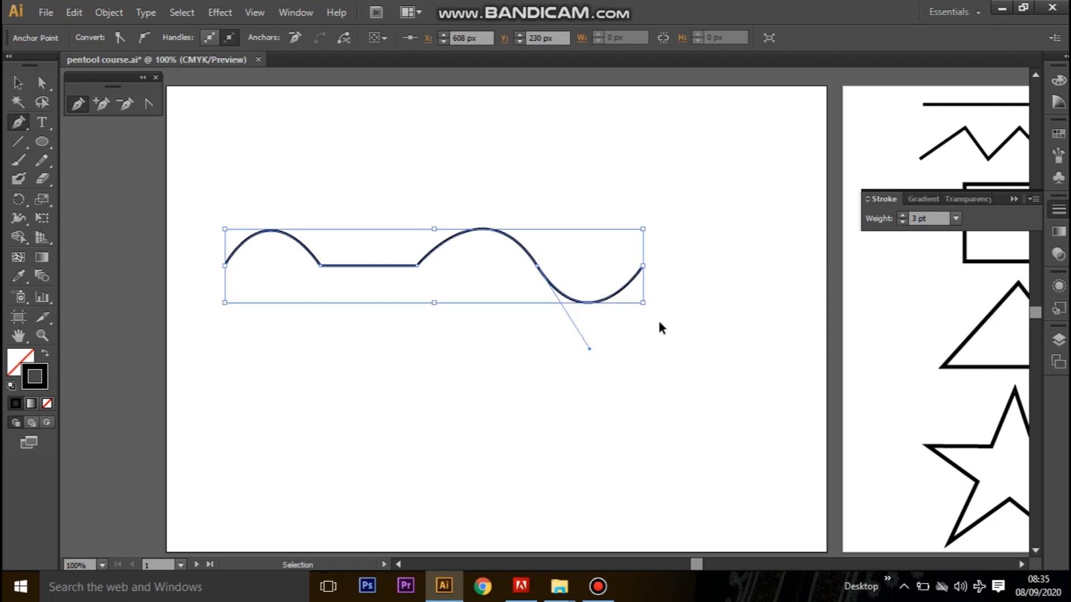
pyautogui.hotkey('ctrl', 'z')
pyautogui.click(536, 266)
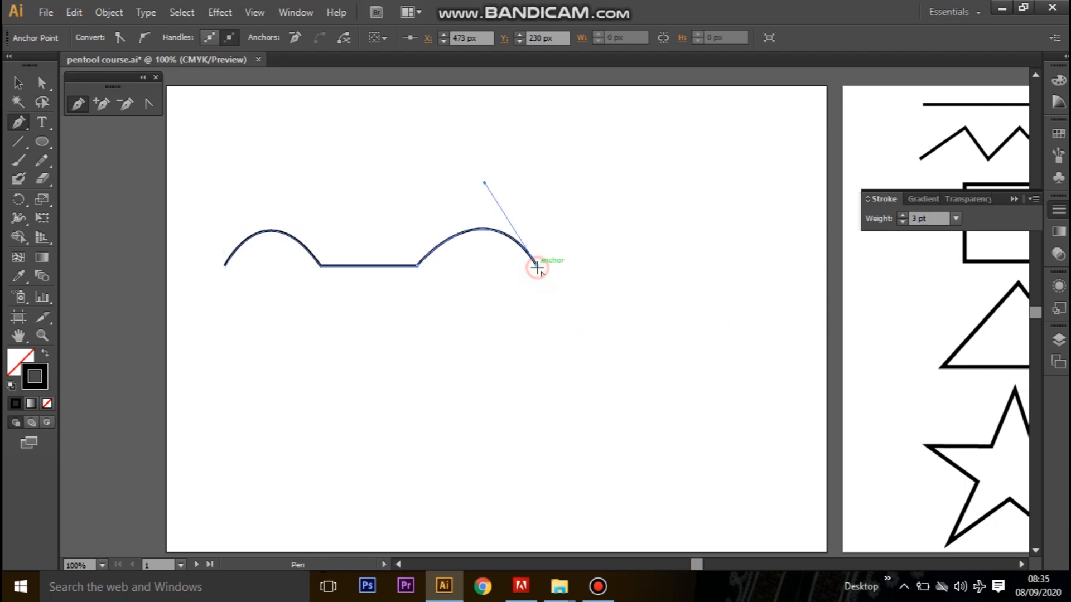
pyautogui.click(649, 266)
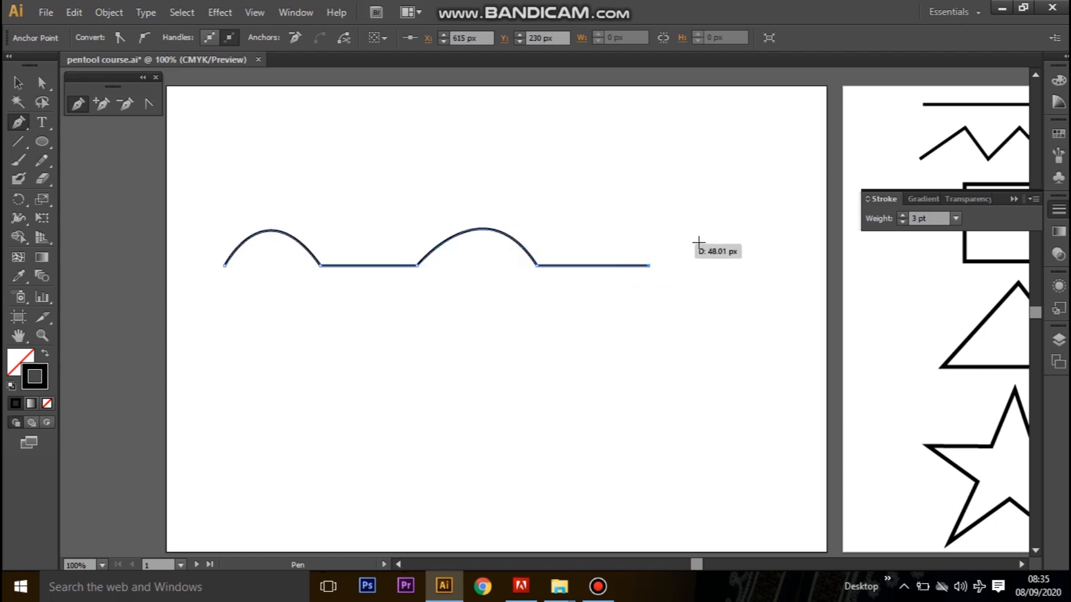
# Delete the arc-and-line path from the practice artboard.
pyautogui.press('v')
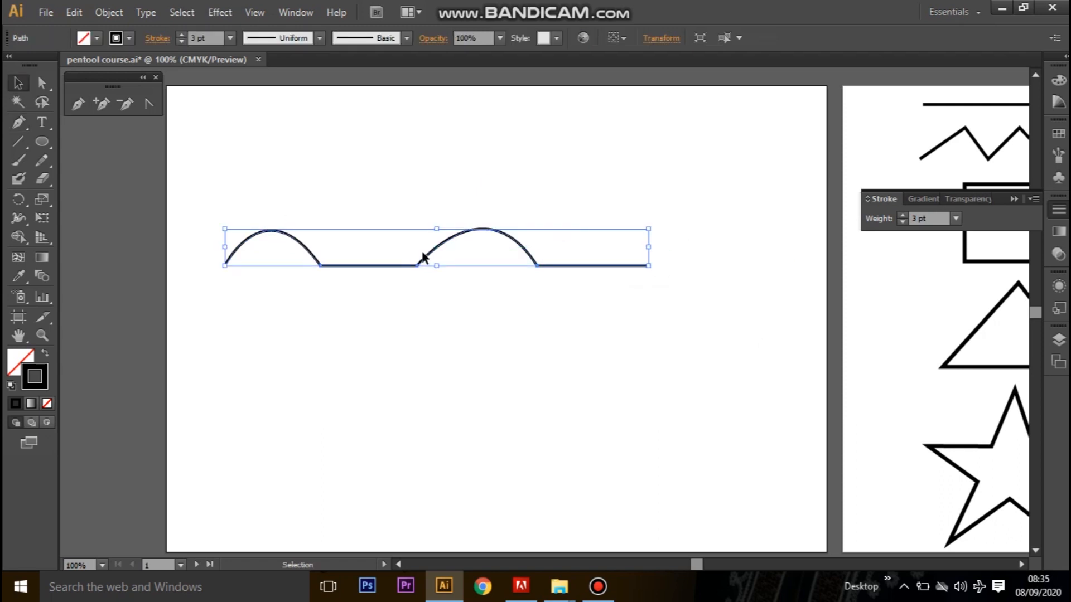
pyautogui.press('Delete')
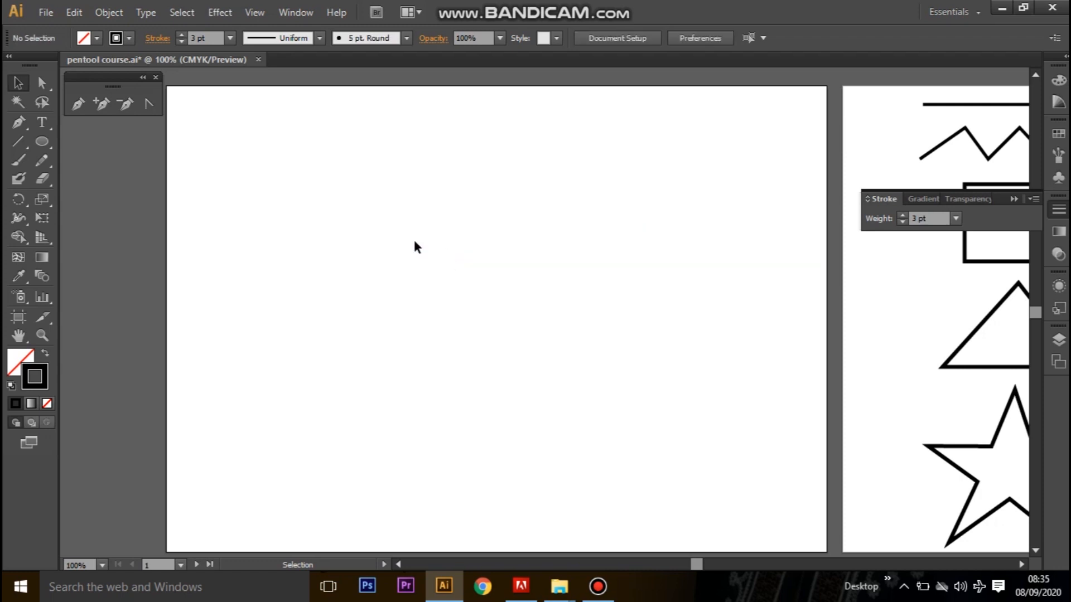
pyautogui.click(18, 124)
# Select the leaf and Nike swoosh images on the reference artboard and move them together onto the practice artboard.
pyautogui.moveTo(983, 393); pyautogui.dragTo(298, 352)
pyautogui.press('v')
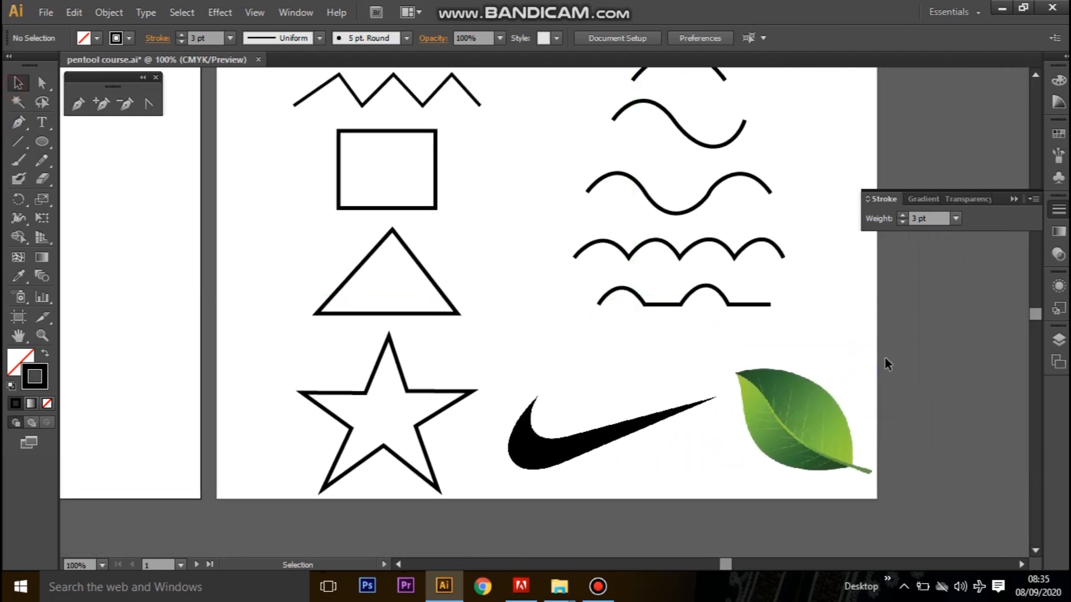
pyautogui.click(774, 464)
pyautogui.keyDown('shift'); pyautogui.click(588, 465); pyautogui.keyUp('shift')
pyautogui.moveTo(588, 465); pyautogui.dragTo(91, 291)
pyautogui.moveTo(184, 365); pyautogui.dragTo(345, 313)
# Reposition the leaf and swoosh images separately on the practice artboard, and undo the last two moves.
pyautogui.click(633, 332)
pyautogui.moveTo(508, 458); pyautogui.dragTo(522, 518)
pyautogui.moveTo(301, 315); pyautogui.dragTo(349, 335)
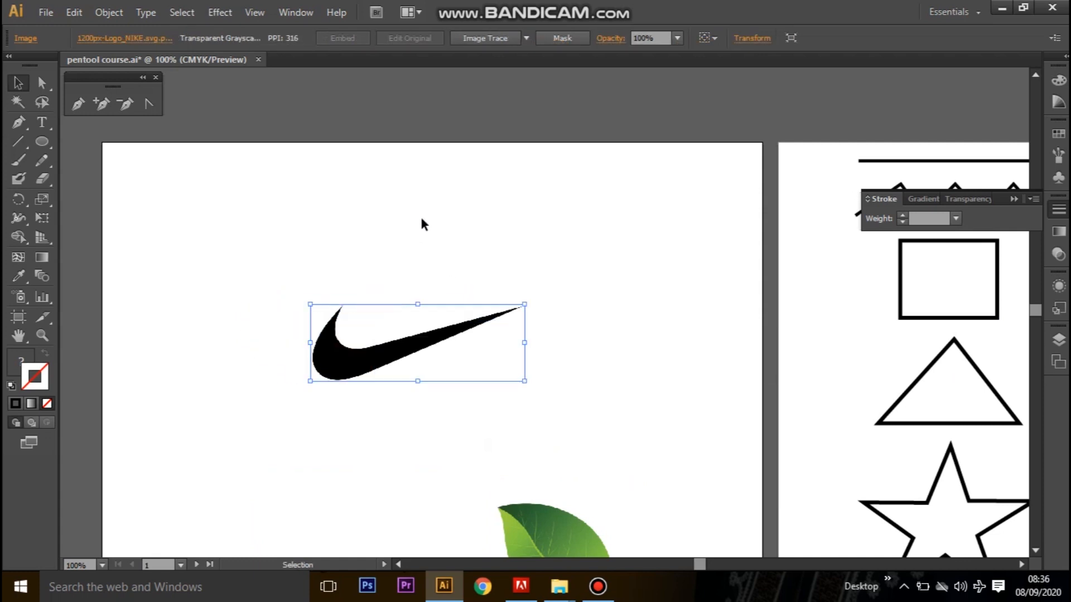
pyautogui.hotkey('ctrl', 'z')
pyautogui.hotkey('ctrl', 'z')
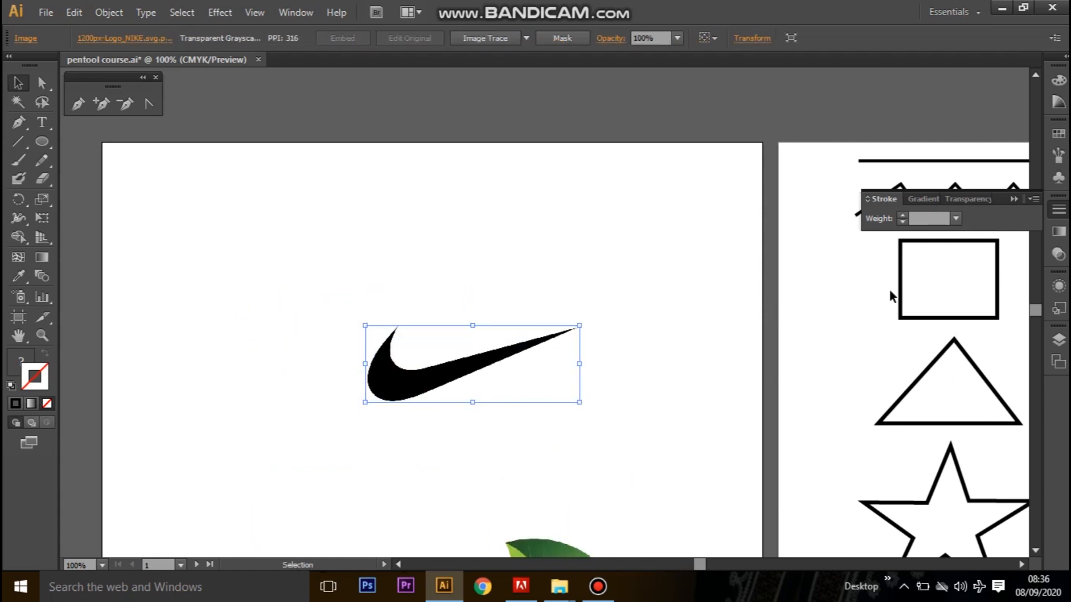
# Lock Layer 1, which holds the reference images, and make Layer 2 the active layer.
pyautogui.click(1059, 338)
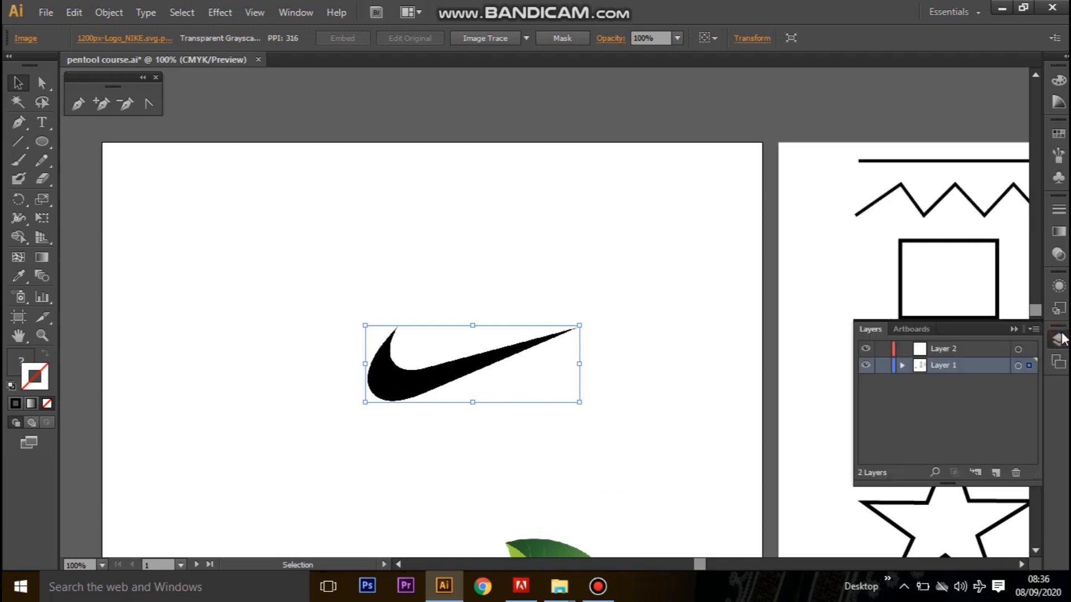
pyautogui.click(883, 365)
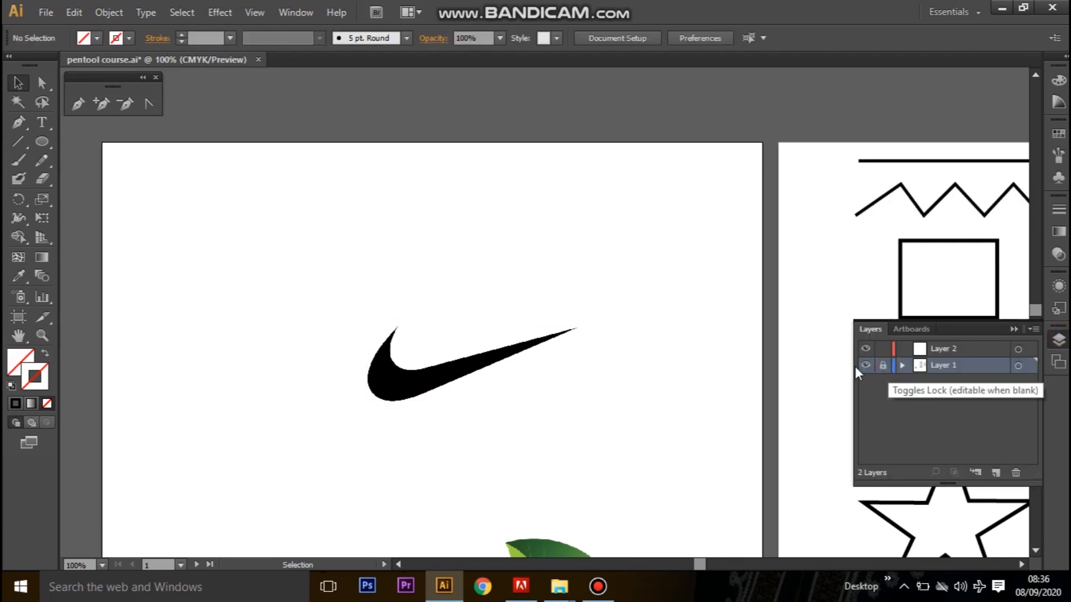
pyautogui.click(952, 350)
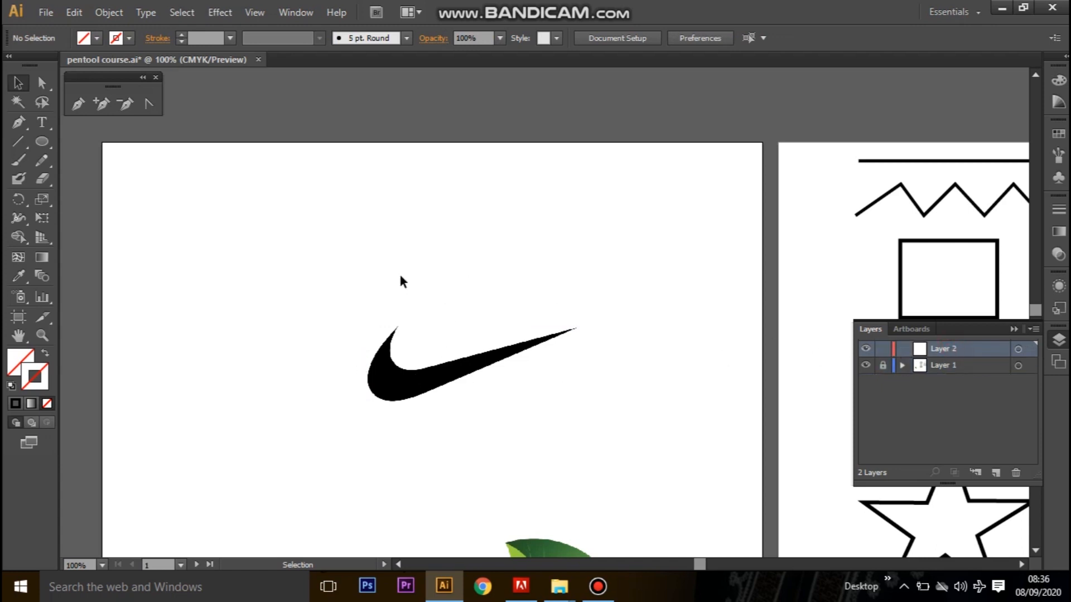
# Activate the Pen tool for tracing the swoosh and set the stroke color to bright red FF0606.
pyautogui.moveTo(430, 296); pyautogui.dragTo(417, 220)
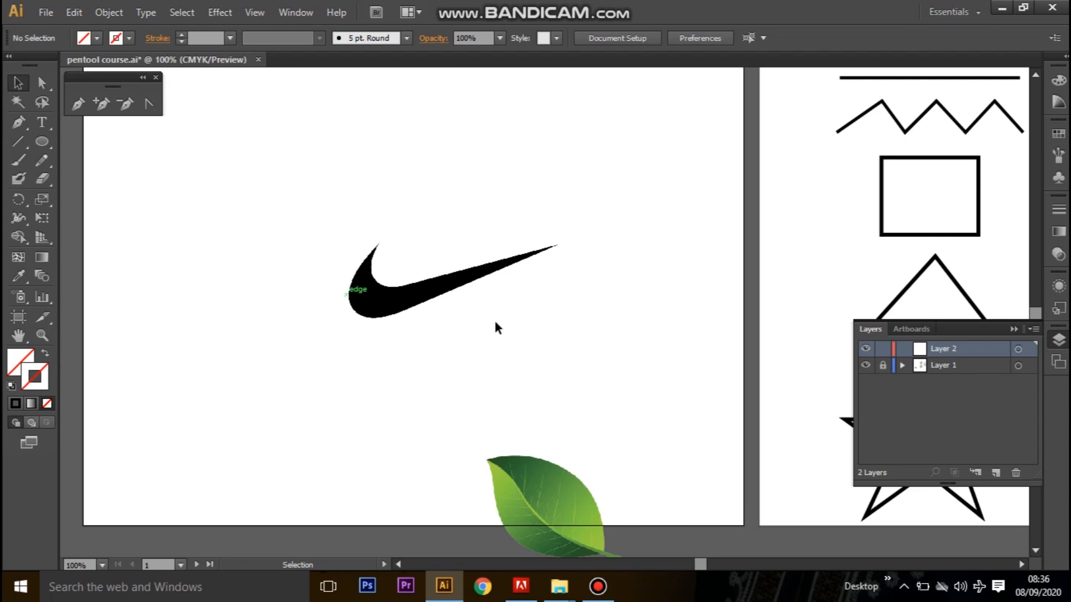
pyautogui.moveTo(377, 279); pyautogui.dragTo(482, 246)
pyautogui.click(395, 290)
pyautogui.moveTo(430, 277); pyautogui.dragTo(447, 272)
pyautogui.hotkey('ctrl', '=')
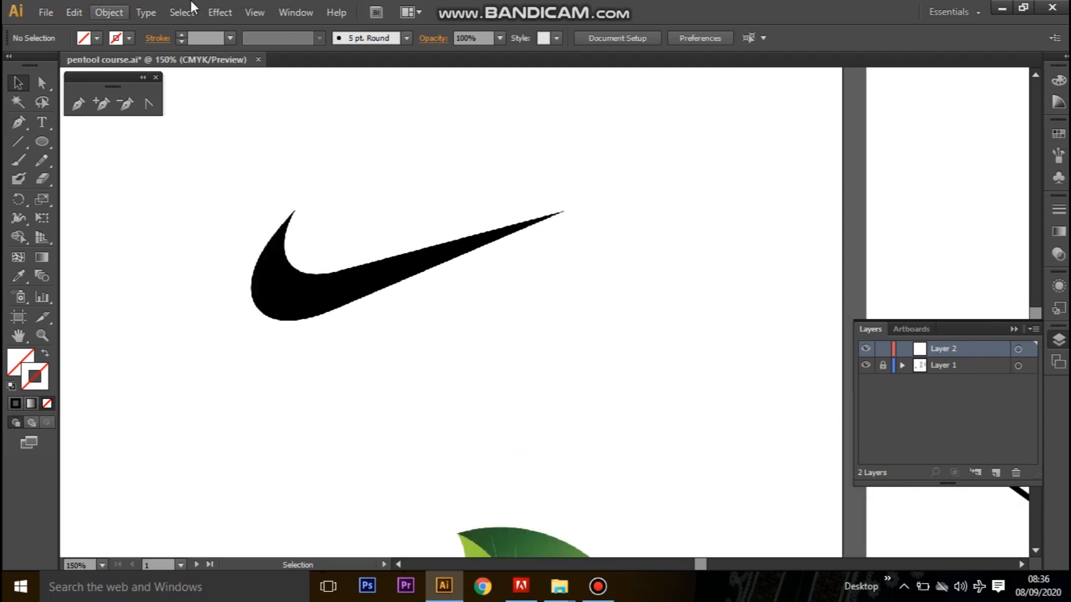
pyautogui.moveTo(404, 366); pyautogui.dragTo(462, 399)
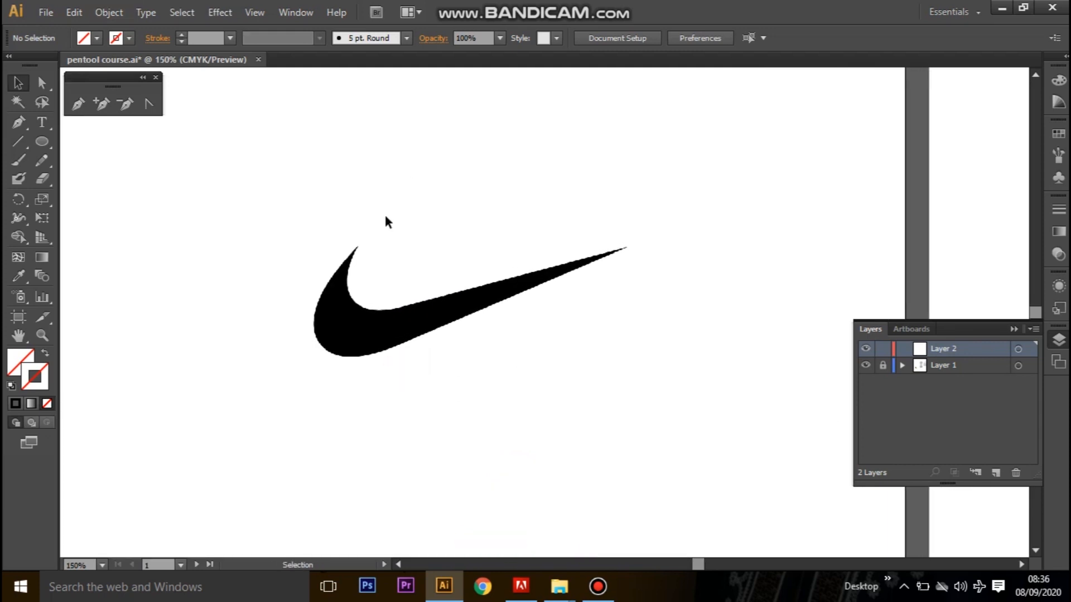
pyautogui.click(80, 104)
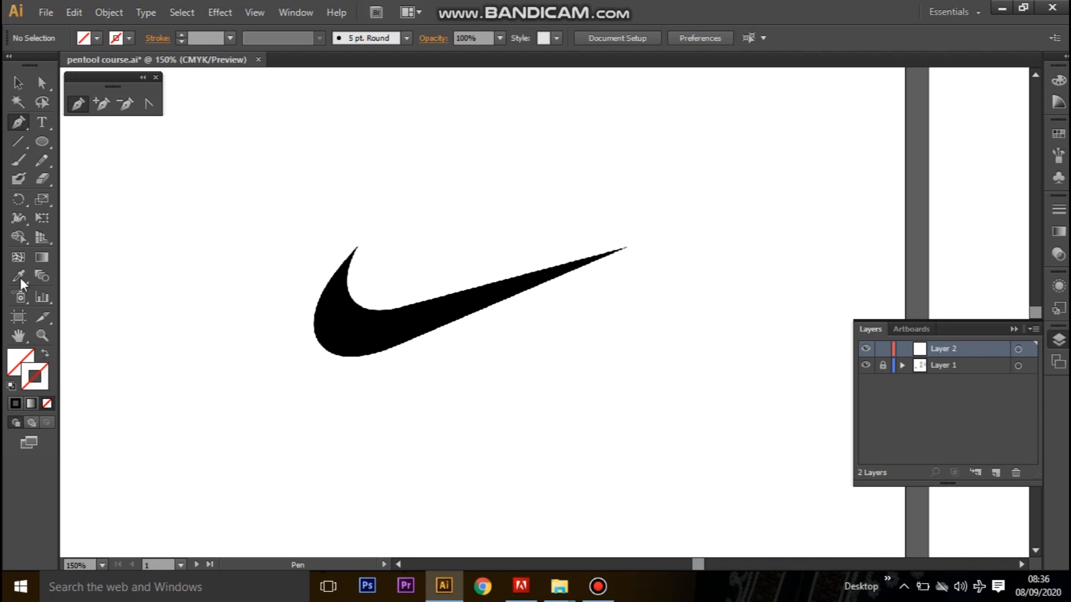
pyautogui.doubleClick(44, 388)
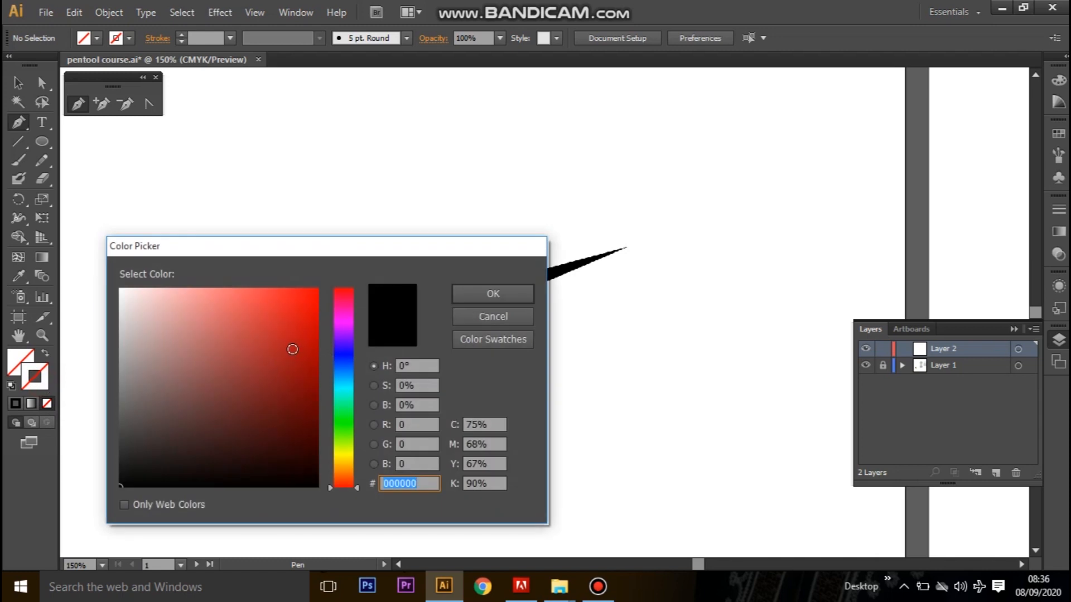
pyautogui.moveTo(298, 356); pyautogui.dragTo(317, 288)
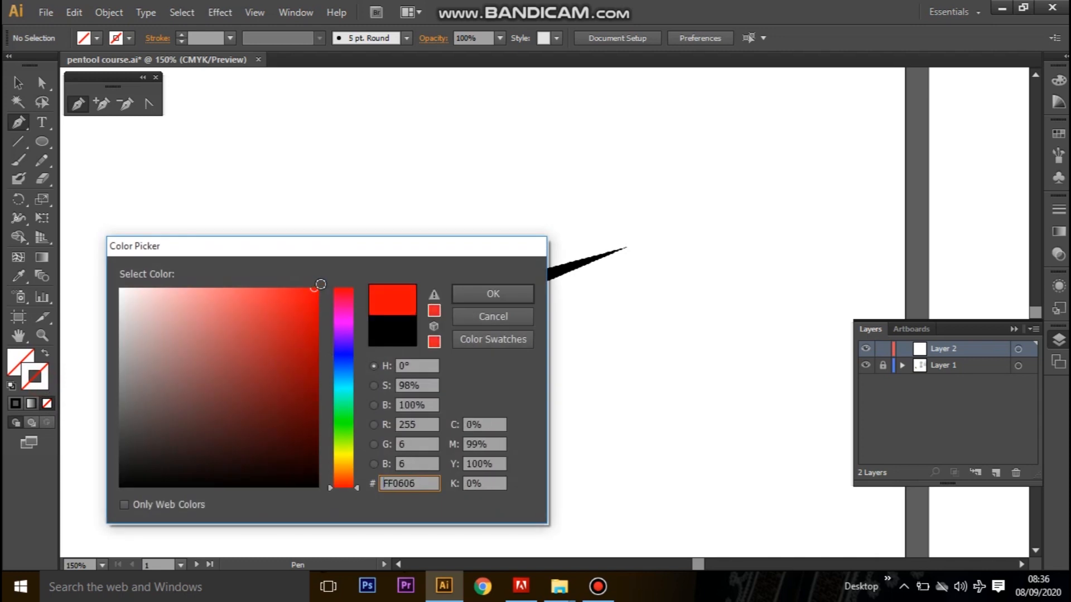
pyautogui.click(489, 297)
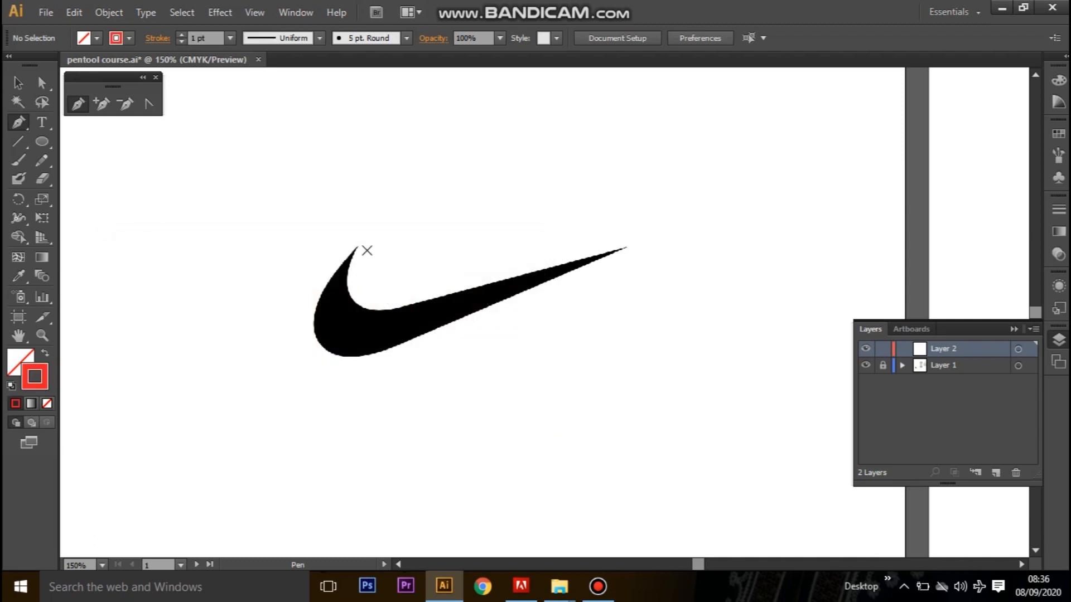
# Trace the swoosh from its upper tip along the inner curve, straight to the far tip, and straight back to X 407.667, Y 322.334 px.
pyautogui.moveTo(357, 243); pyautogui.dragTo(337, 279)
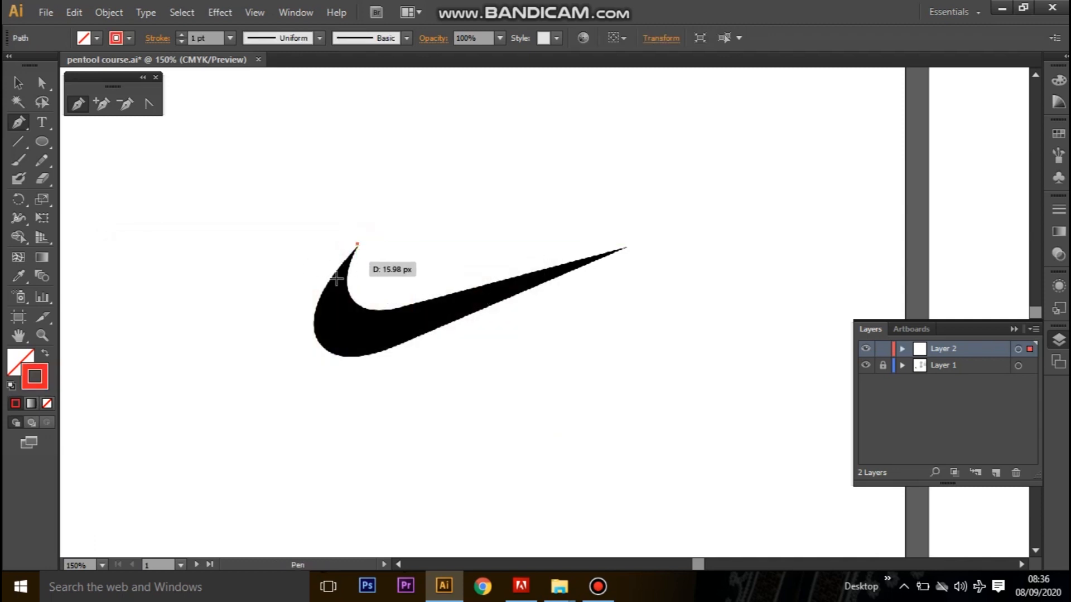
pyautogui.moveTo(418, 303); pyautogui.dragTo(524, 265)
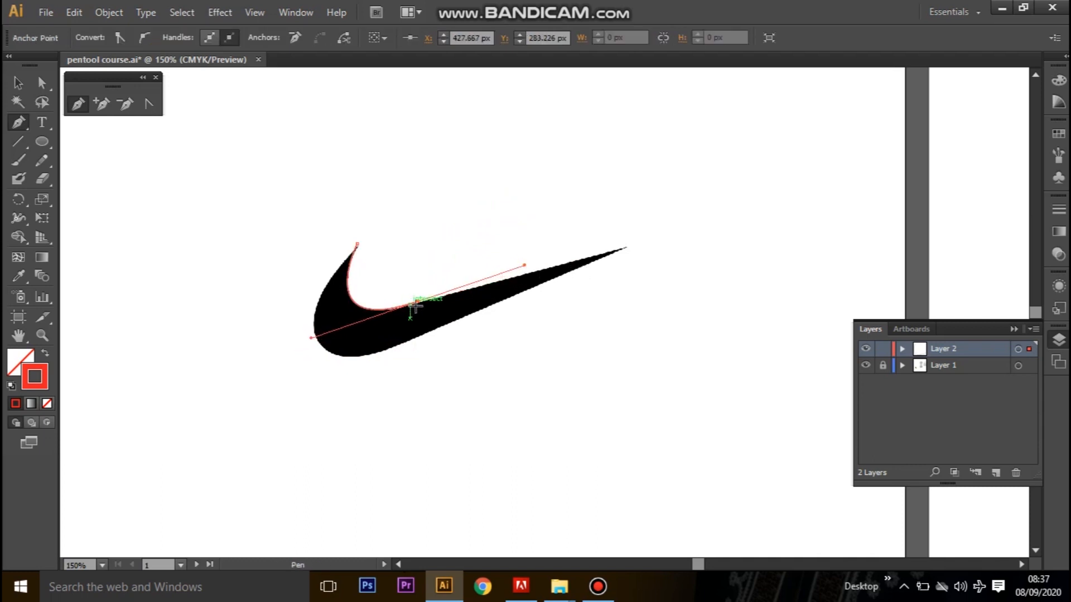
pyautogui.click(416, 303)
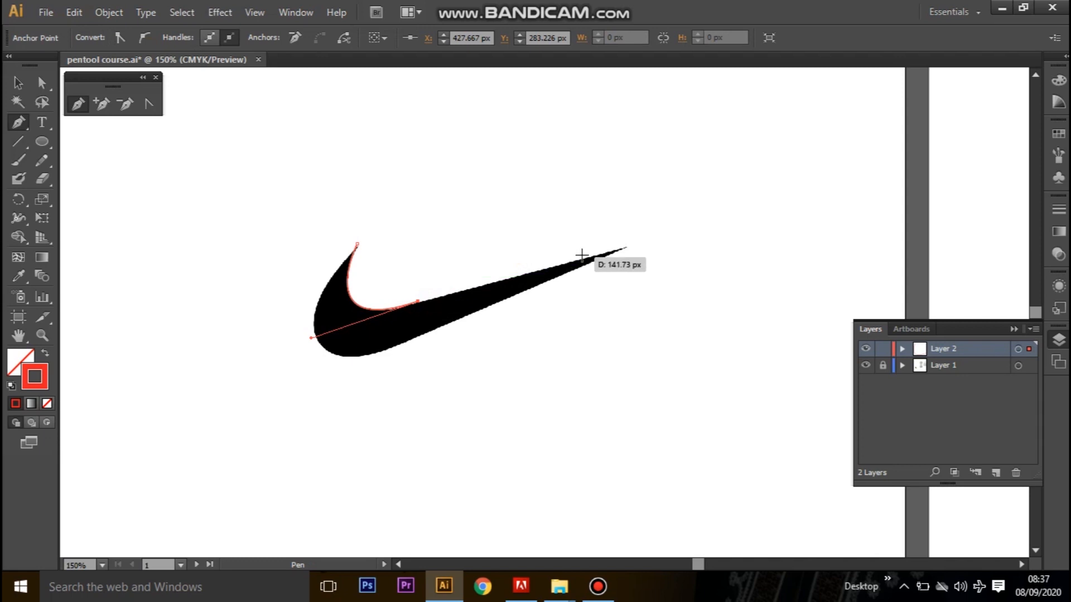
pyautogui.click(624, 248)
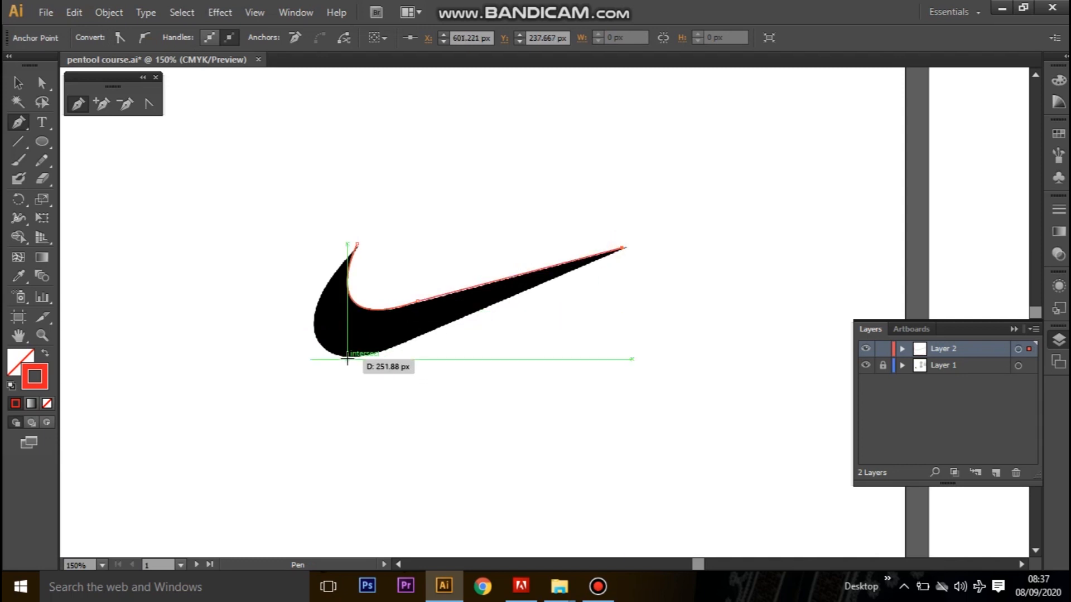
pyautogui.click(394, 348)
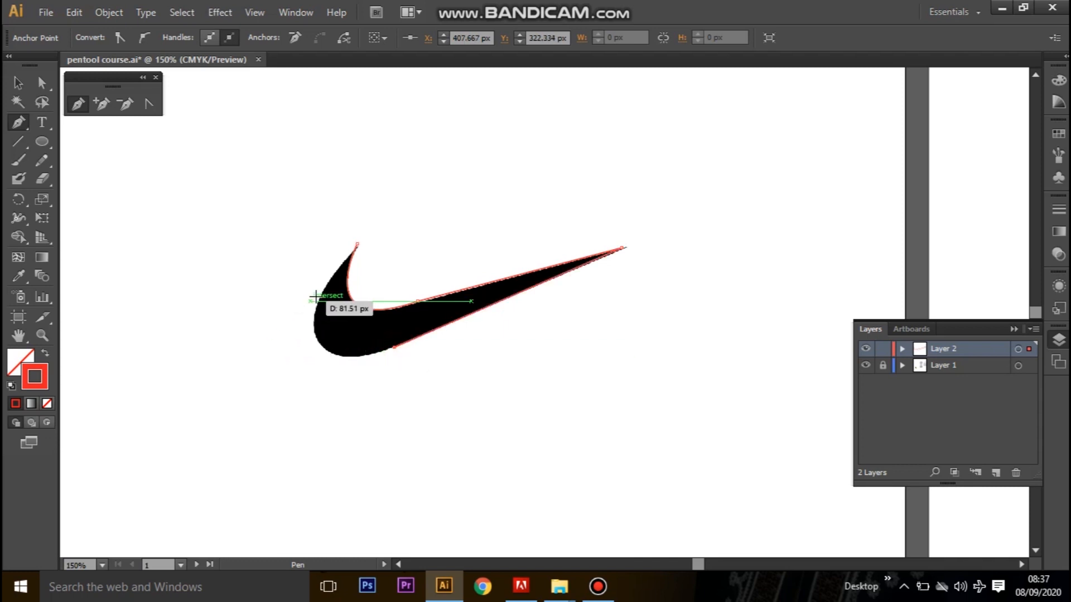
# Curve the path around the swoosh's rounded end to an anchor at X 341.667, Y 313.667 px and remove its outgoing handle.
pyautogui.moveTo(321, 294); pyautogui.dragTo(353, 206)
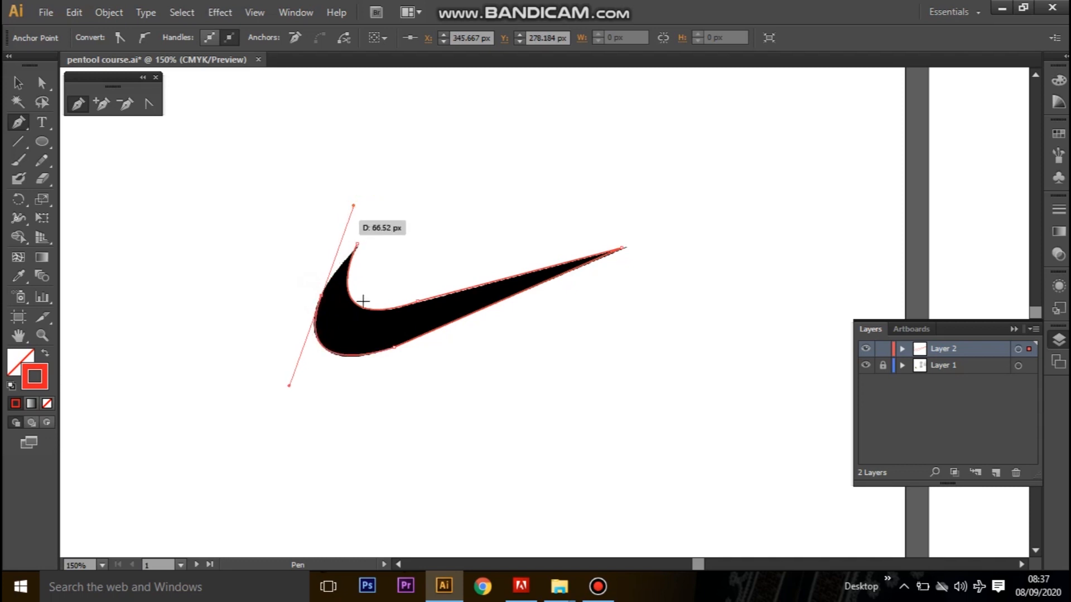
pyautogui.hotkey('ctrl', 'z')
pyautogui.moveTo(316, 337); pyautogui.dragTo(296, 300)
pyautogui.hotkey('ctrl', '=')
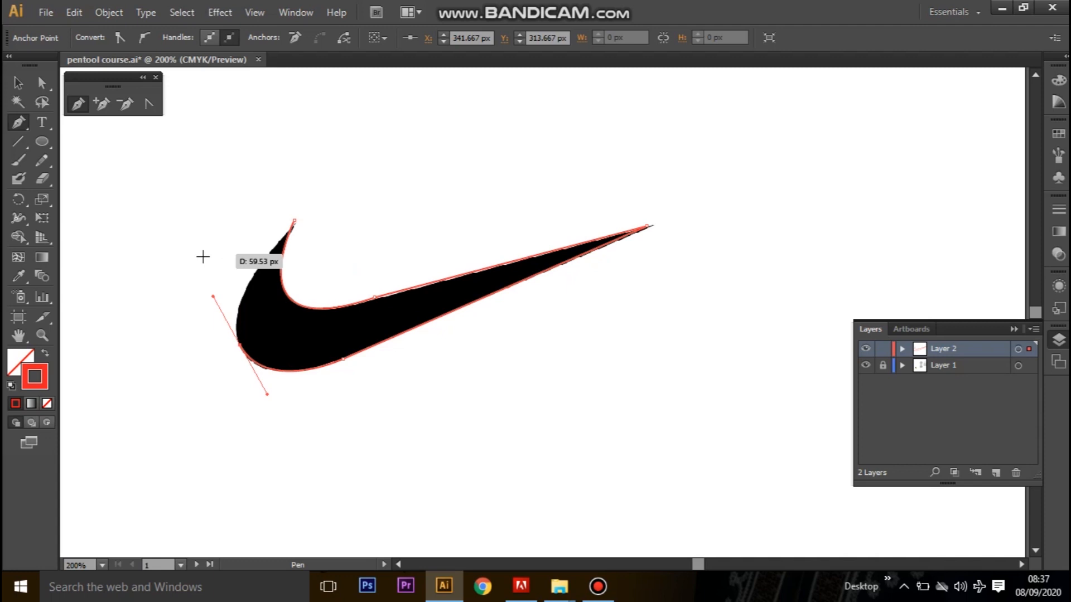
pyautogui.moveTo(240, 344)
pyautogui.mouseDown()
pyautogui.moveTo(215, 304)
pyautogui.moveTo(226, 261)
pyautogui.moveTo(239, 346)
pyautogui.mouseUp()
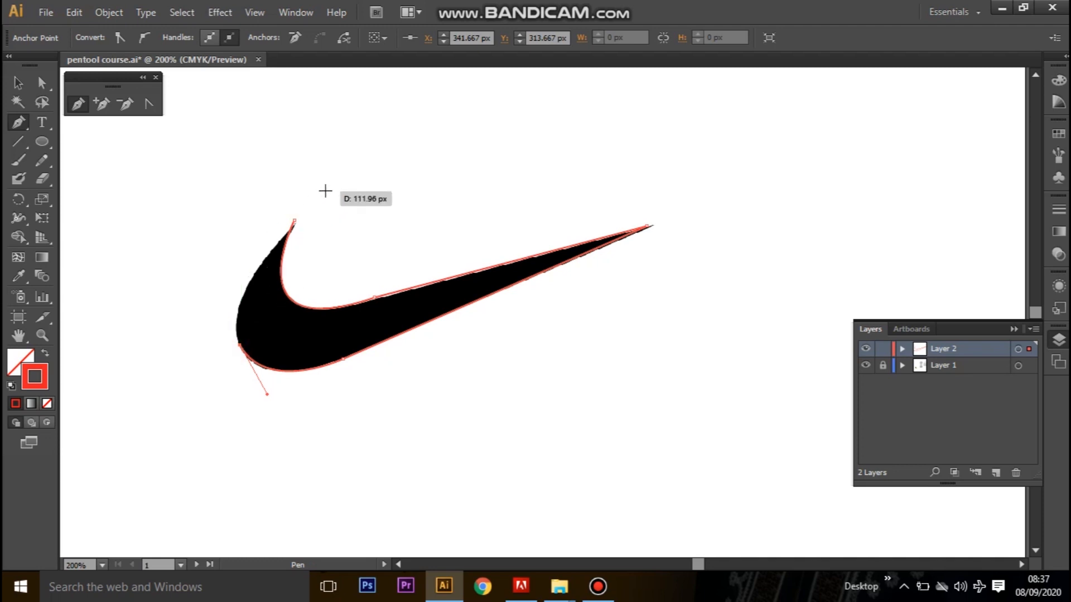
# Close the swoosh path at its upper tip with a curve following the outer edge, and deselect it.
pyautogui.click(294, 221)
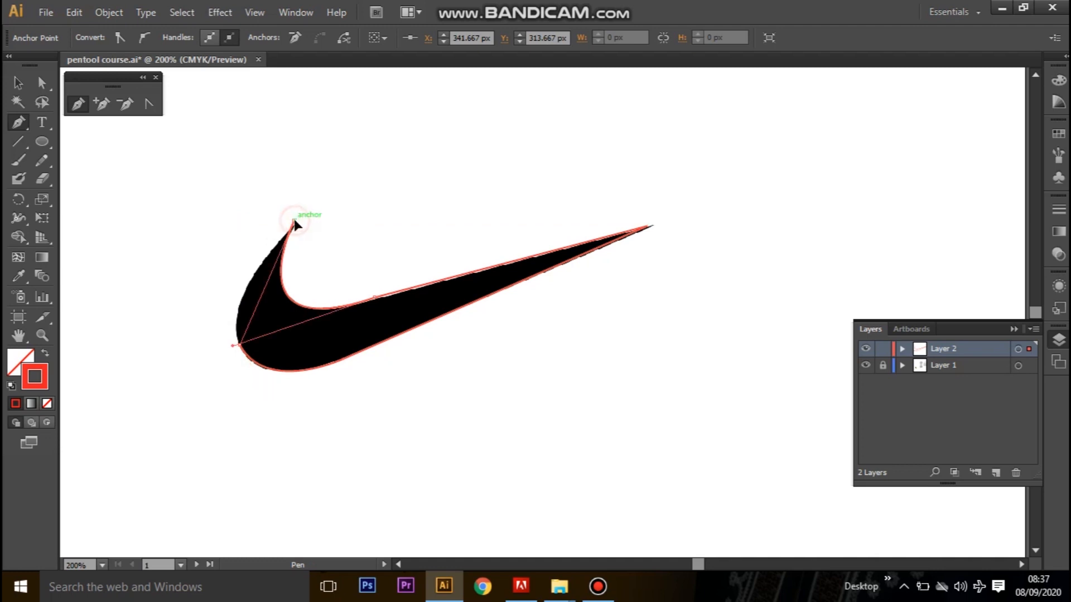
pyautogui.moveTo(294, 222); pyautogui.dragTo(376, 137)
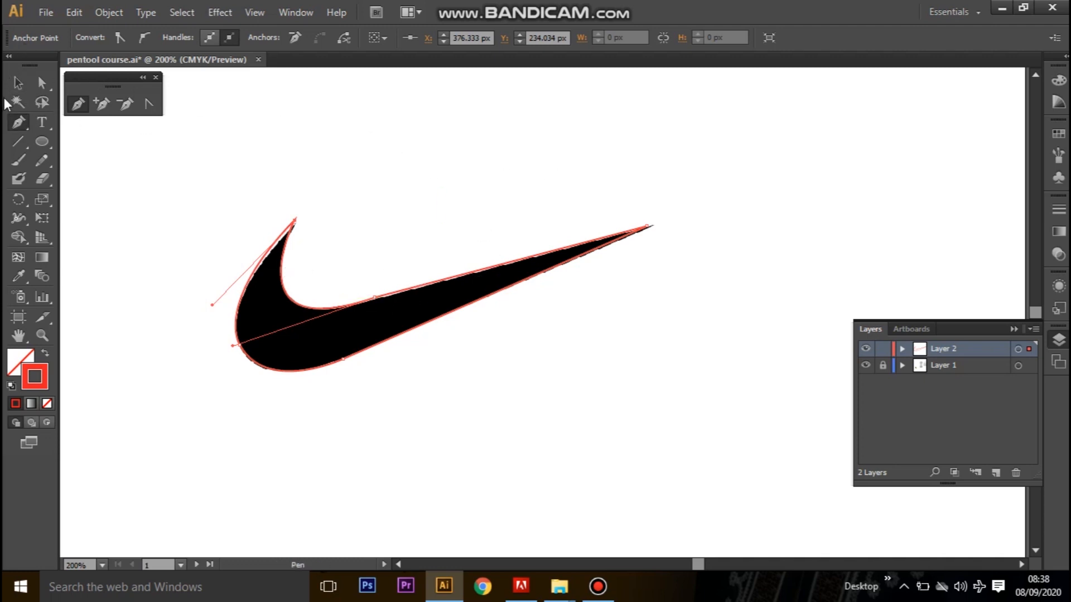
pyautogui.click(15, 81)
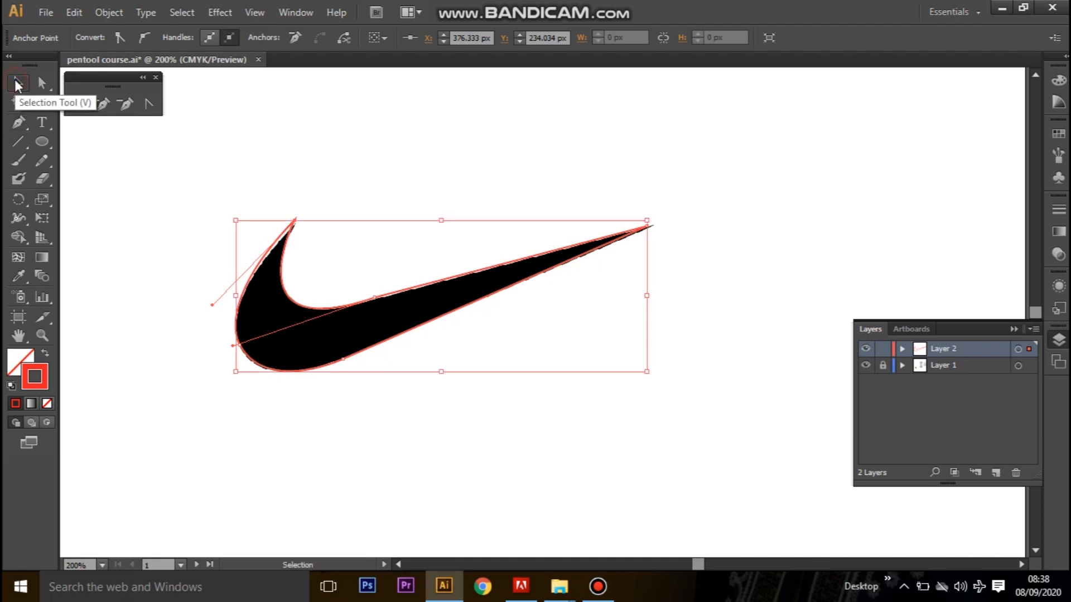
pyautogui.click(497, 122)
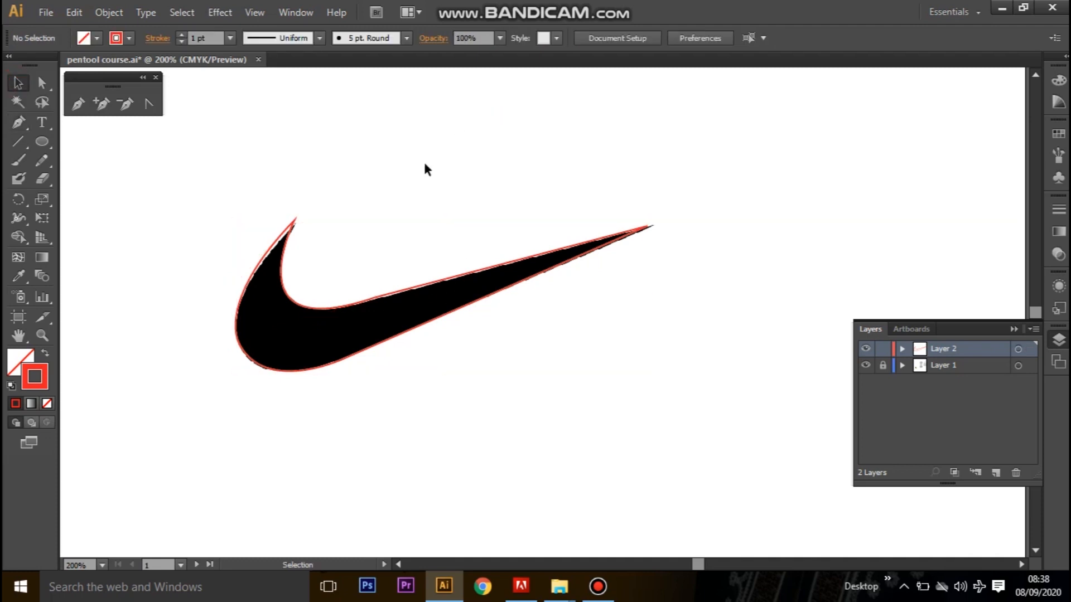
# Move the path's upper-tip anchor to X 377, Y 237 px and its far-tip anchor to X 606.667, Y 237 px.
pyautogui.moveTo(504, 402); pyautogui.dragTo(608, 419)
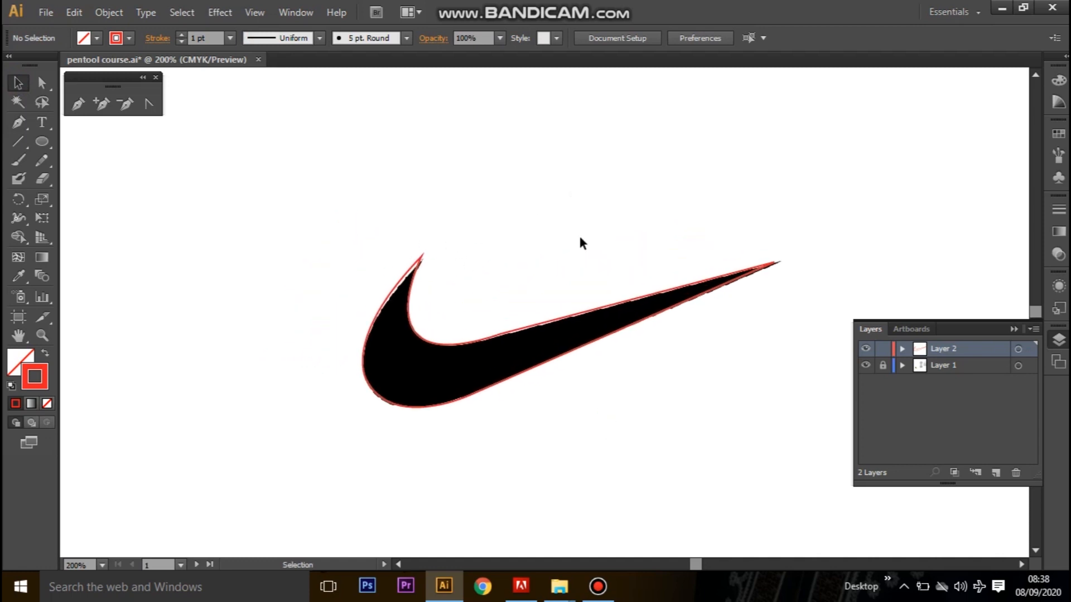
pyautogui.click(410, 292)
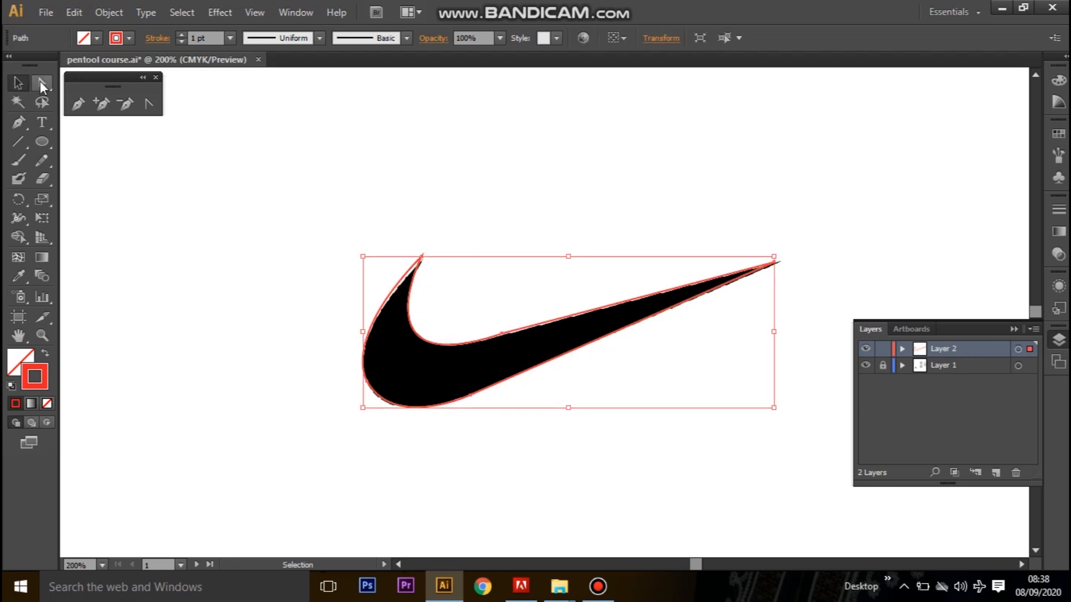
pyautogui.click(41, 84)
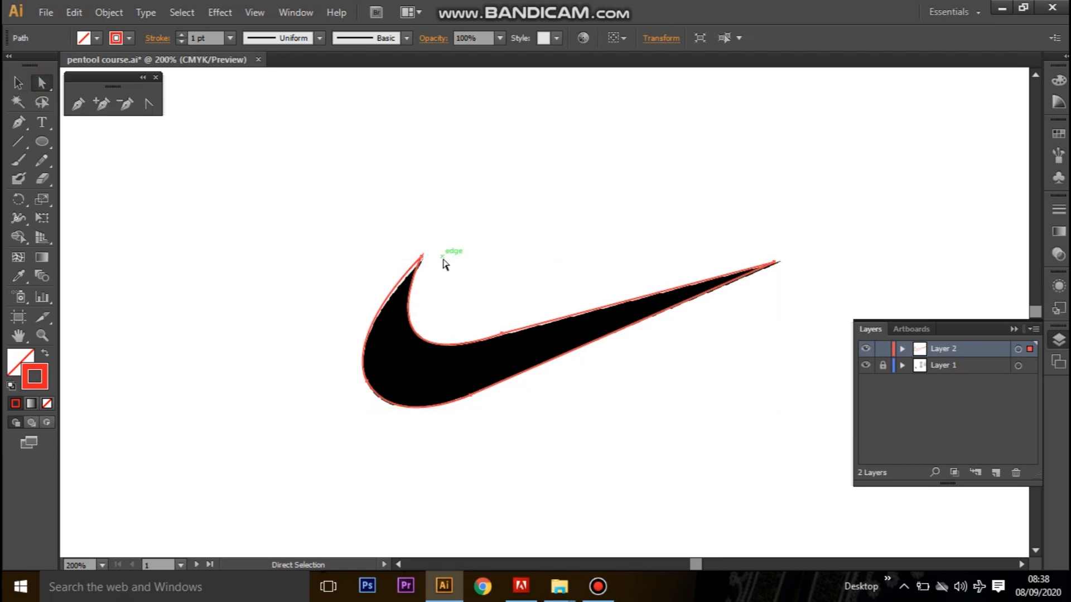
pyautogui.hotkey('ctrl', '=')
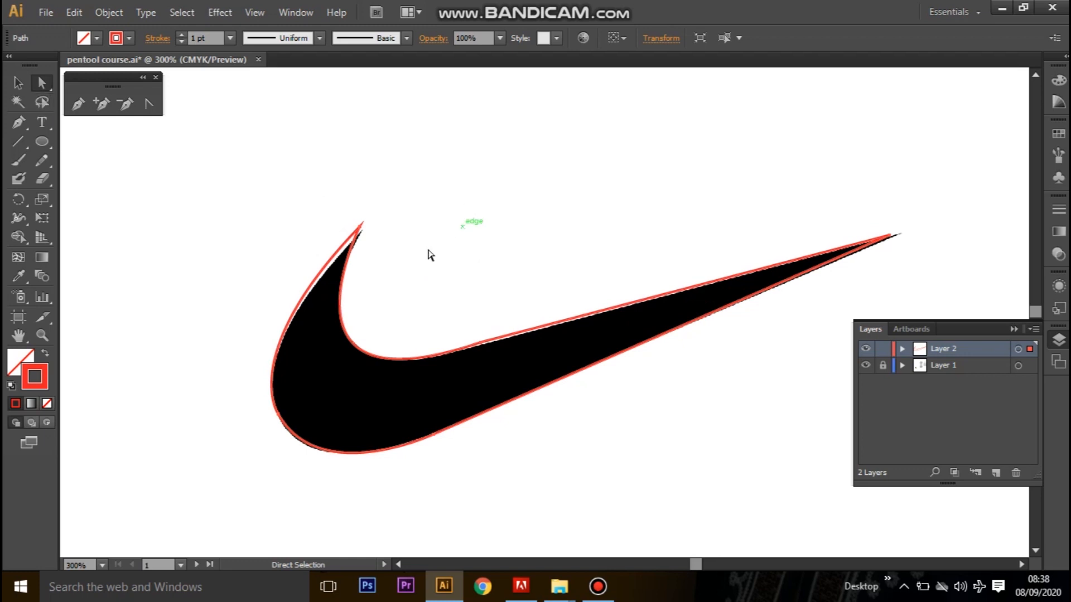
pyautogui.moveTo(359, 228); pyautogui.dragTo(363, 232)
pyautogui.hotkey('ctrl', 'z')
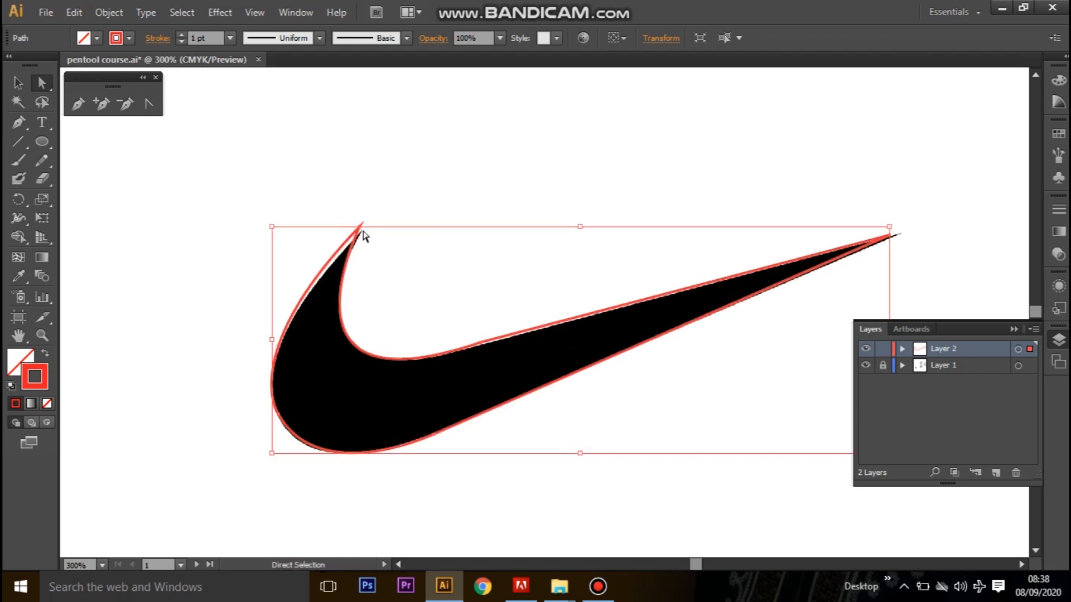
pyautogui.click(358, 224)
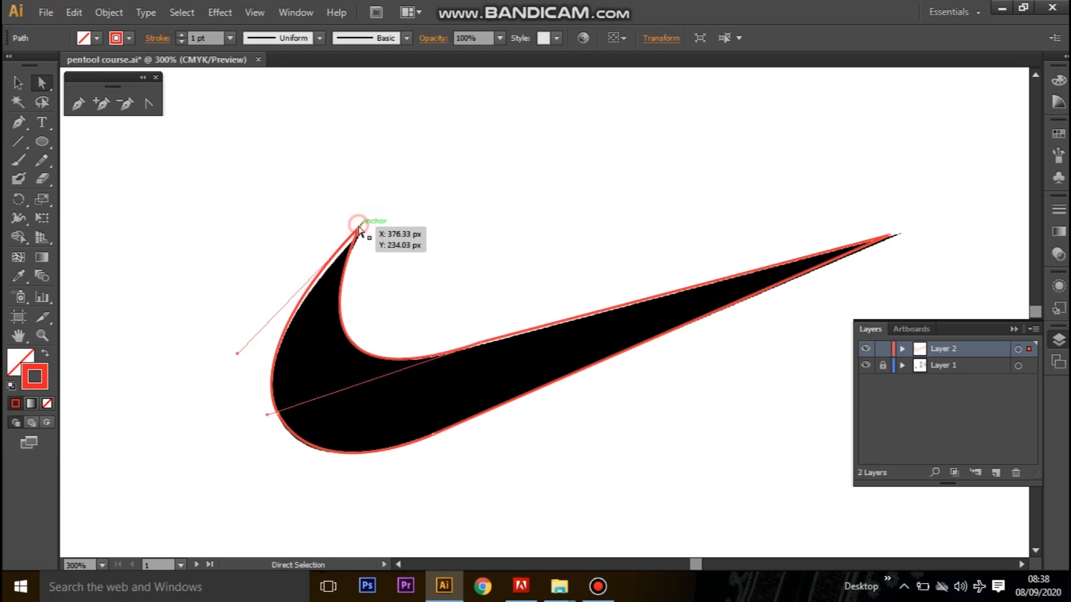
pyautogui.moveTo(360, 228); pyautogui.dragTo(367, 238)
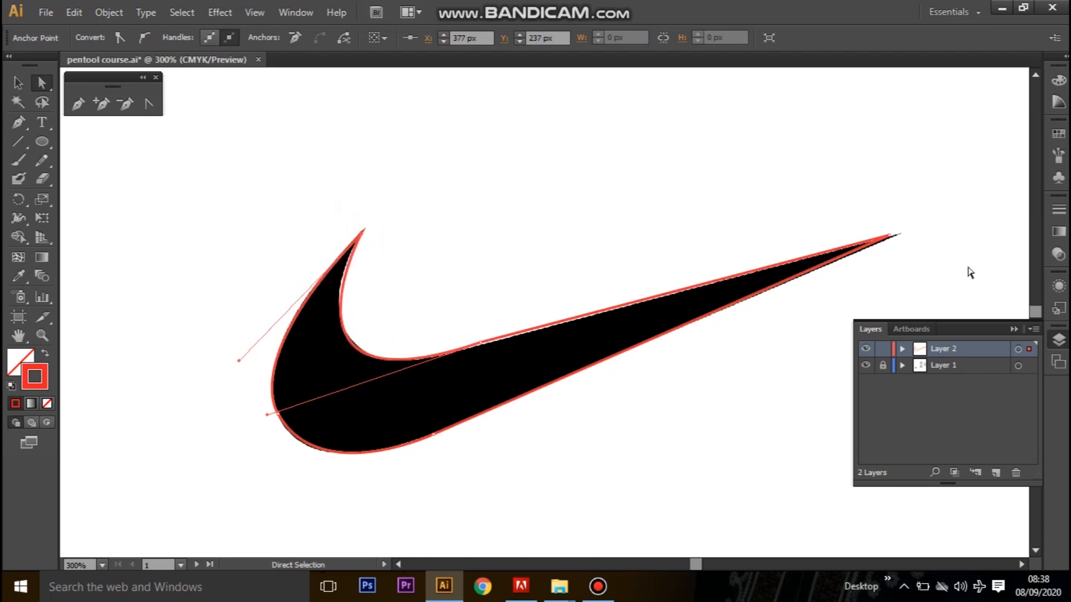
pyautogui.moveTo(894, 236); pyautogui.dragTo(904, 234)
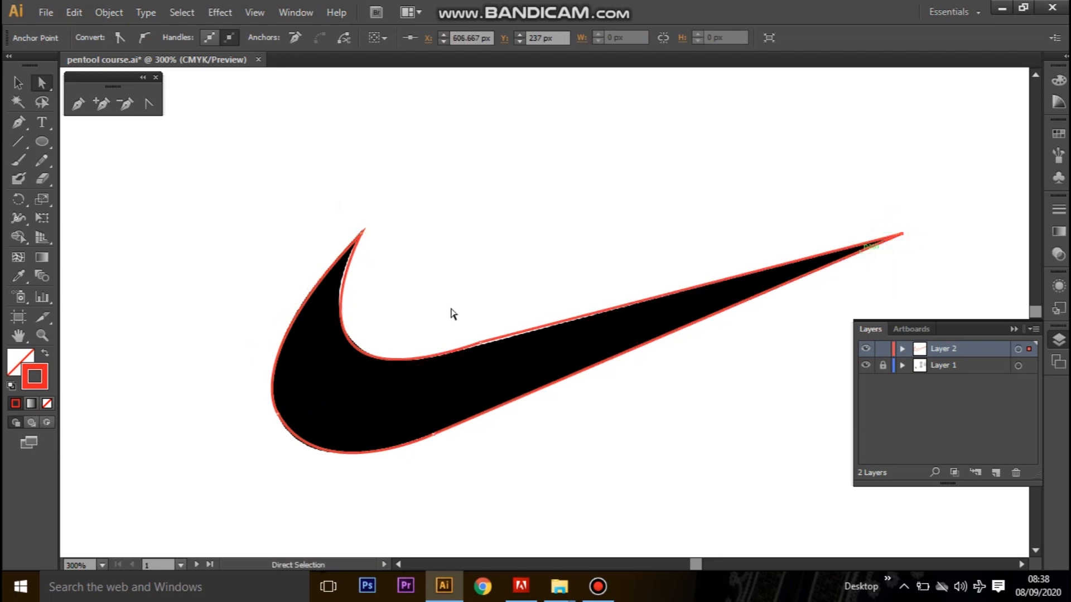
# Move the inner-curve anchor to X 431.333, Y 283.629 px and adjust its handle to fit the swoosh's inner edge.
pyautogui.moveTo(483, 343); pyautogui.dragTo(489, 346)
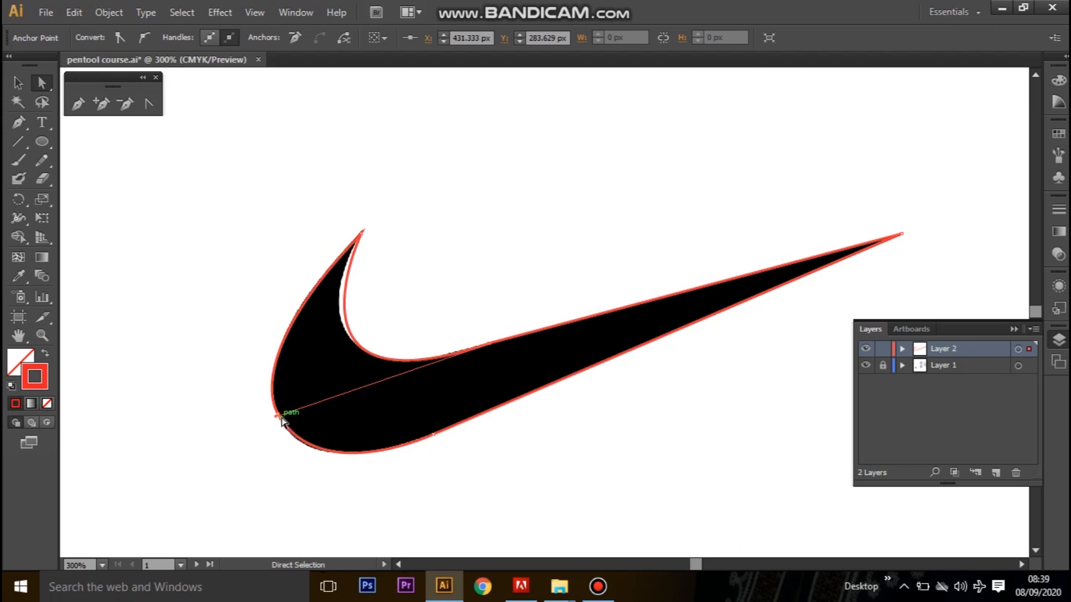
pyautogui.click(489, 344)
pyautogui.moveTo(276, 416)
pyautogui.mouseDown()
pyautogui.moveTo(262, 395)
pyautogui.moveTo(247, 412)
pyautogui.moveTo(259, 412)
pyautogui.mouseUp()
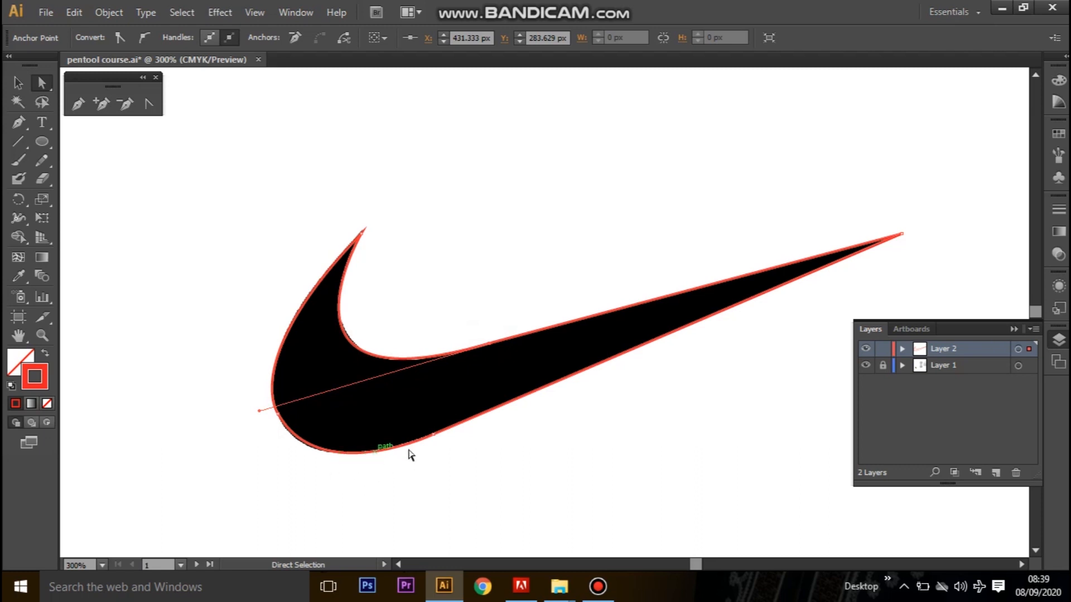
# Adjust the handles on the rounded end's lower anchor and the upper-tip anchor to fit the swoosh's outer edge, and deselect the path.
pyautogui.click(437, 437)
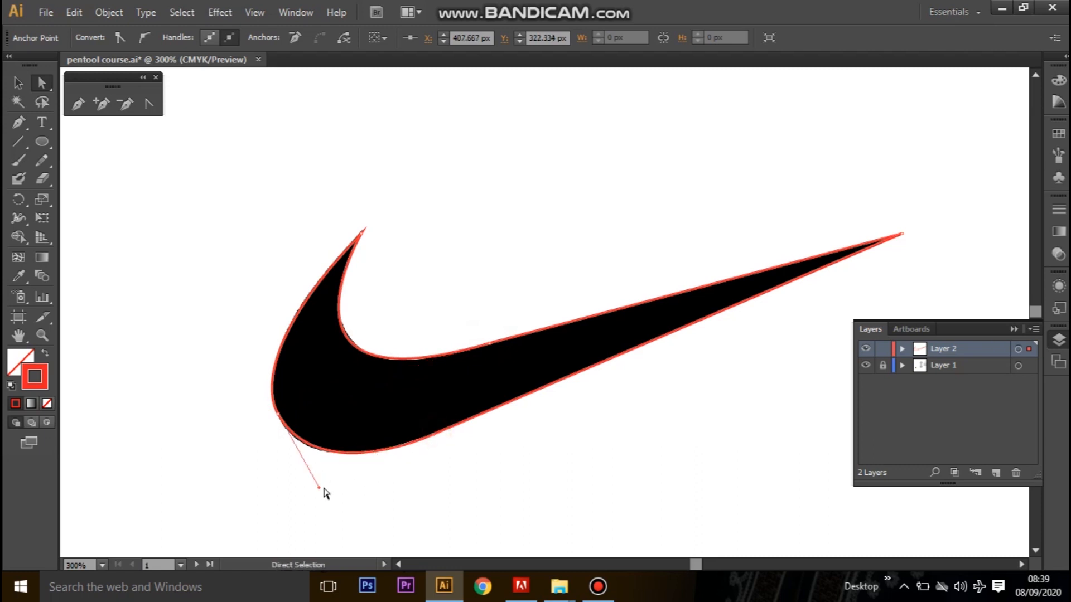
pyautogui.moveTo(321, 486); pyautogui.dragTo(318, 491)
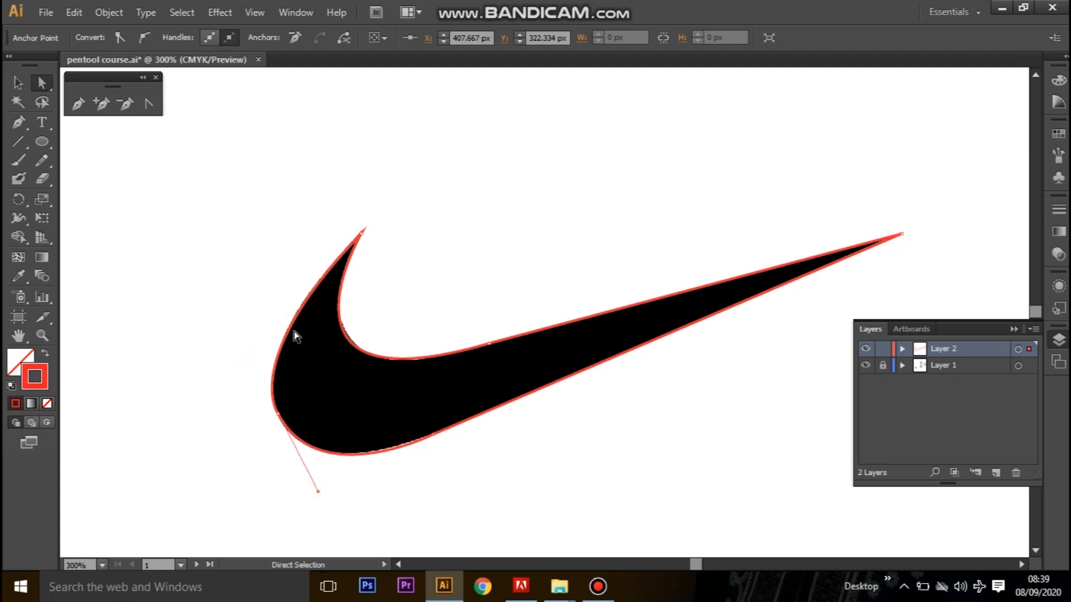
pyautogui.click(363, 231)
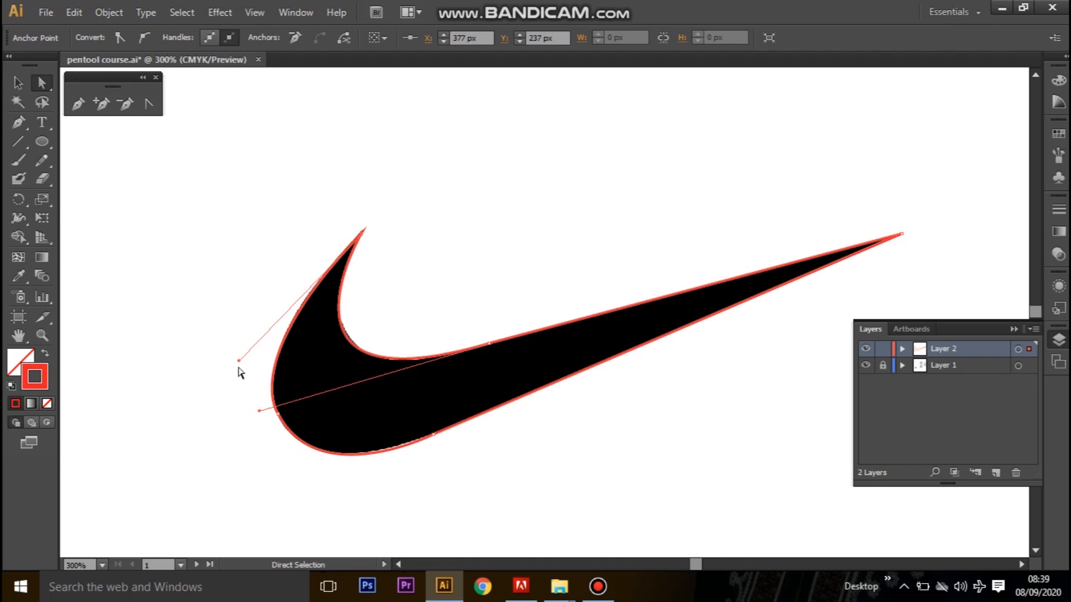
pyautogui.moveTo(238, 361)
pyautogui.mouseDown()
pyautogui.moveTo(210, 327)
pyautogui.moveTo(243, 352)
pyautogui.moveTo(217, 326)
pyautogui.moveTo(235, 365)
pyautogui.mouseUp()
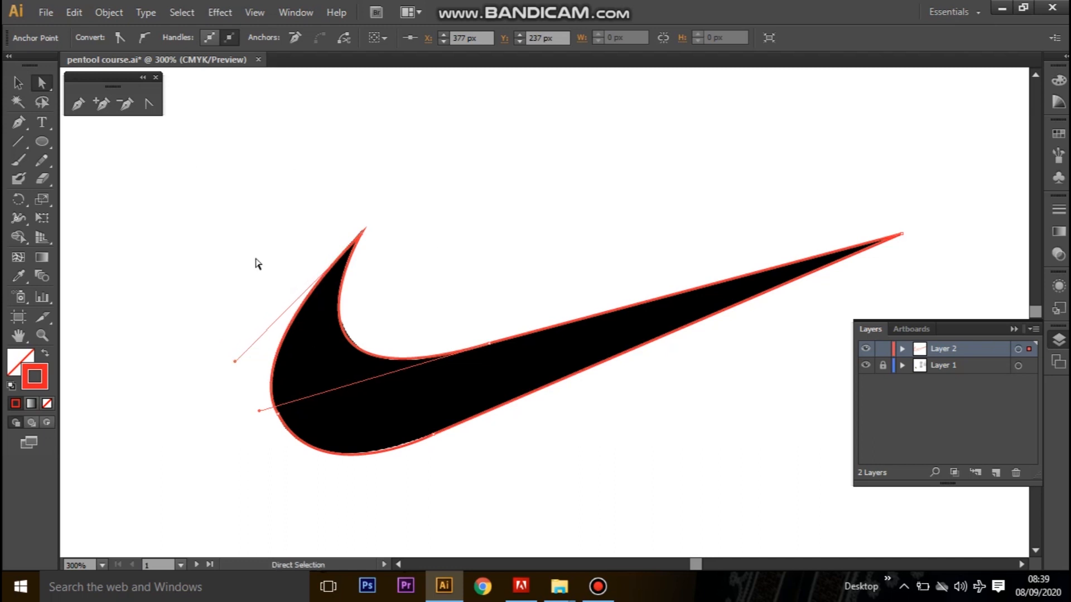
pyautogui.moveTo(235, 362); pyautogui.dragTo(241, 356)
pyautogui.click(23, 80)
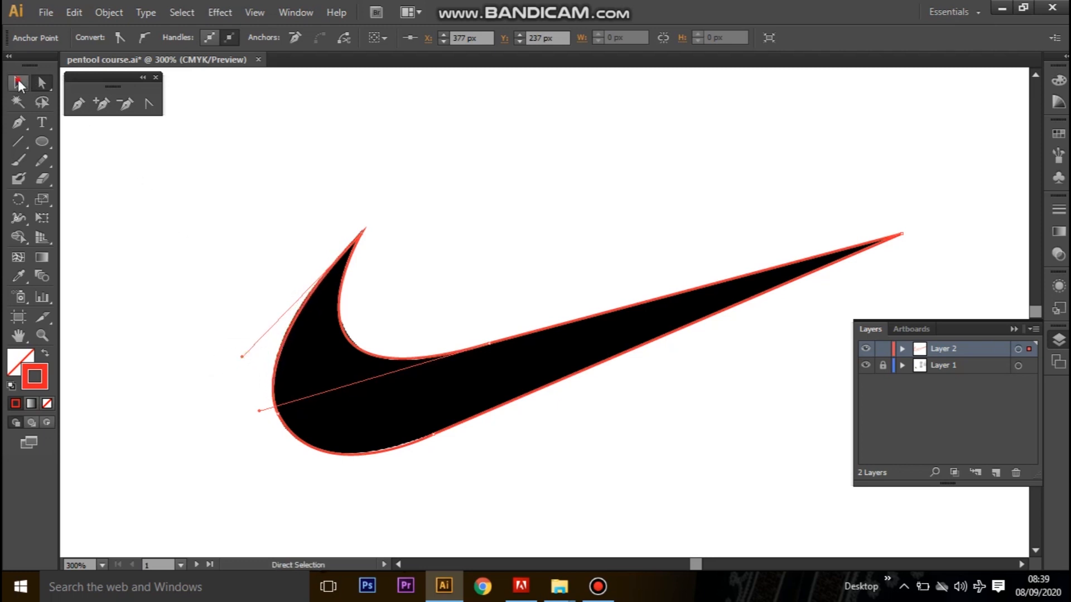
pyautogui.click(622, 497)
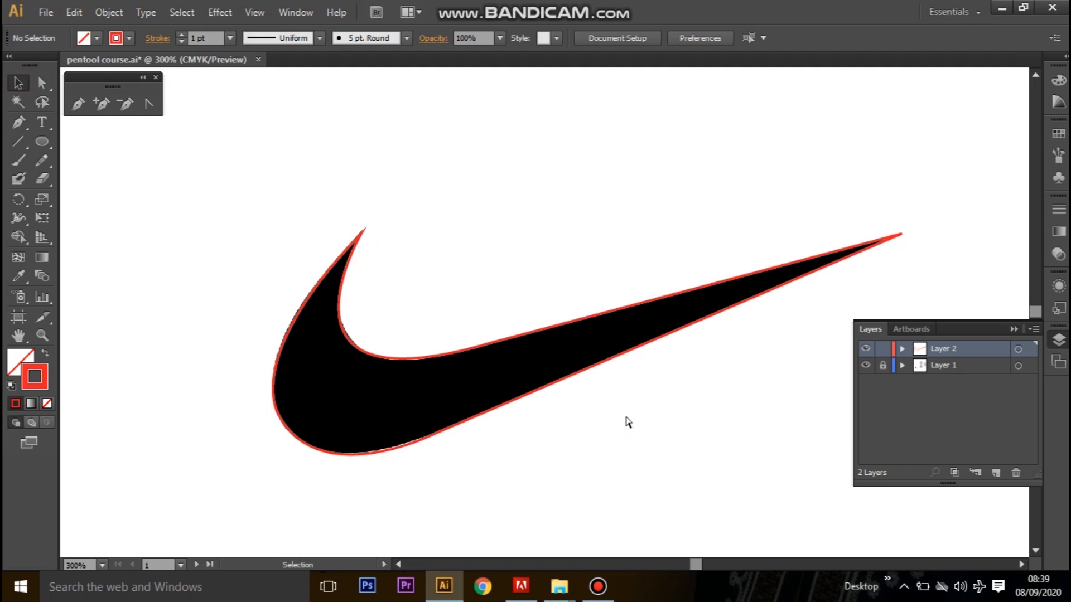
# Unlock Layer 1 and move the leaf image up fully onto the artboard, clear of the swoosh.
pyautogui.hotkey('ctrl', '-')
pyautogui.hotkey('ctrl', '-')
pyautogui.moveTo(630, 383); pyautogui.dragTo(234, 363)
pyautogui.moveTo(344, 359); pyautogui.dragTo(573, 369)
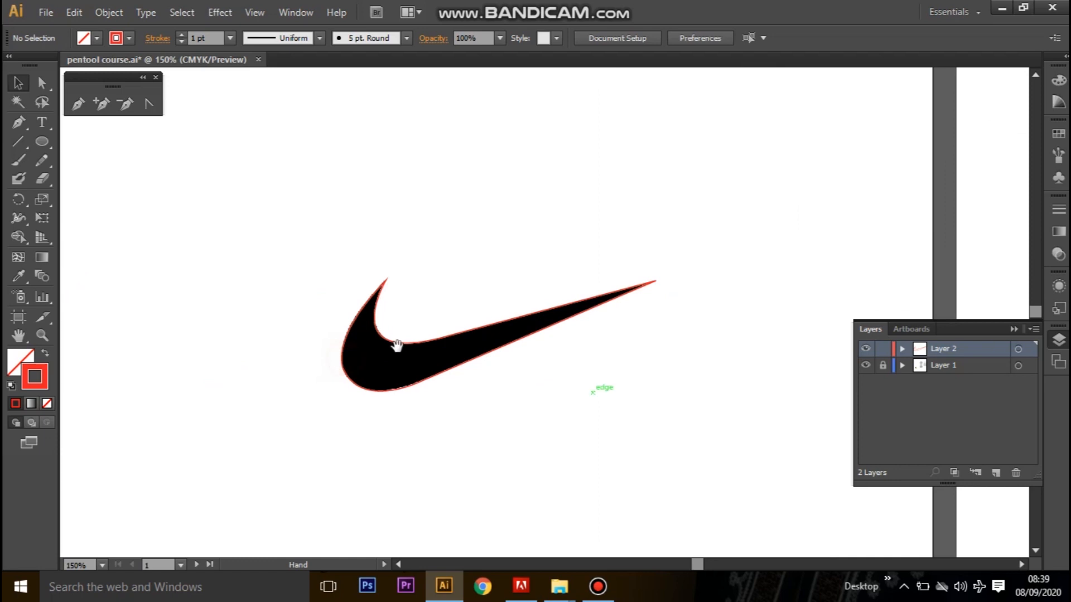
pyautogui.click(397, 347)
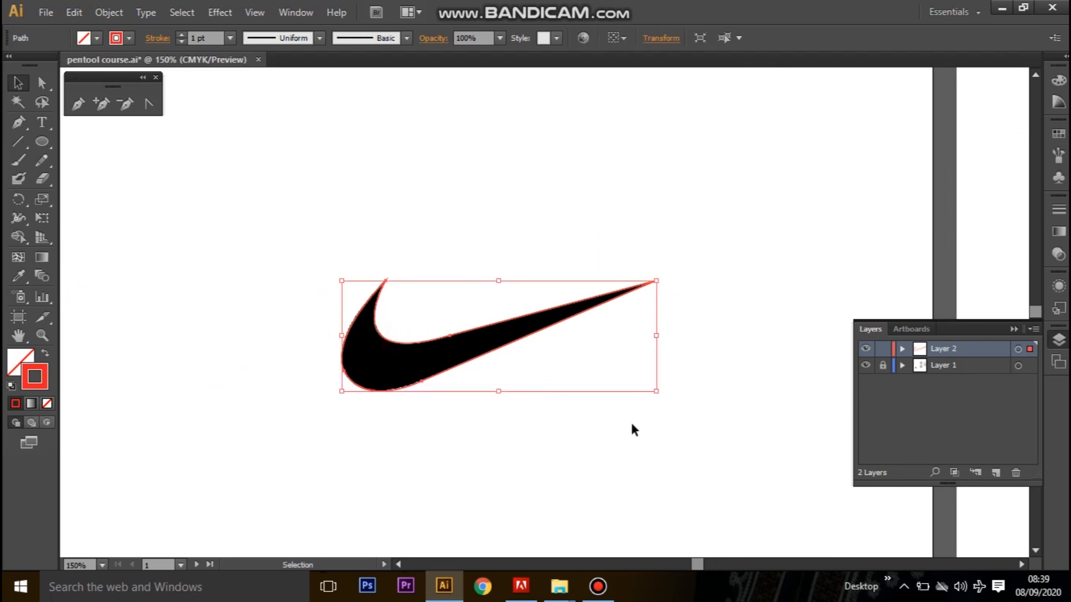
pyautogui.scroll(-5, 632, 425)
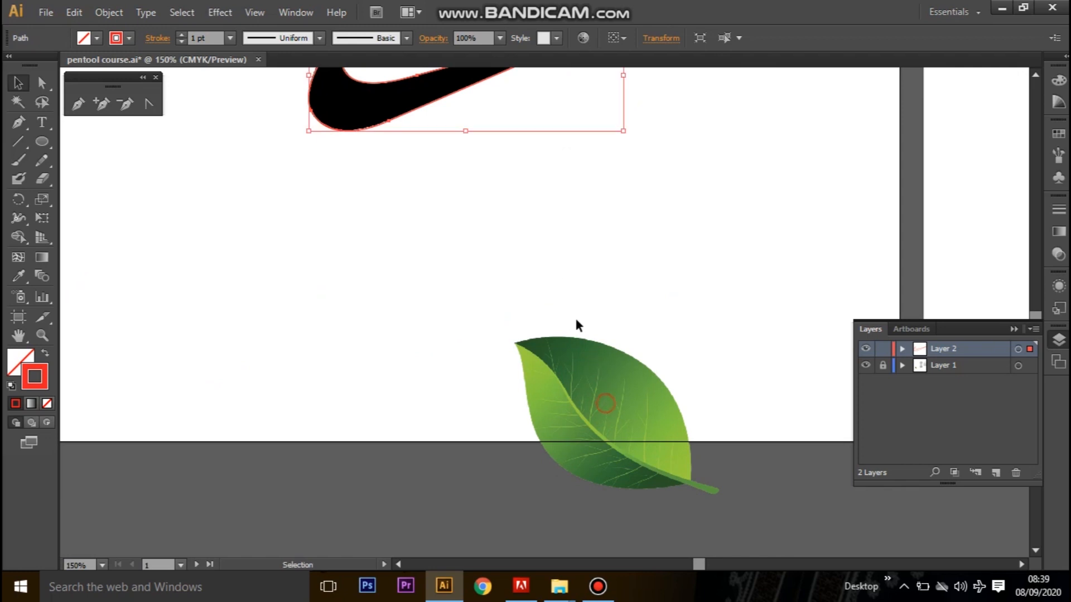
pyautogui.moveTo(548, 273); pyautogui.dragTo(584, 371)
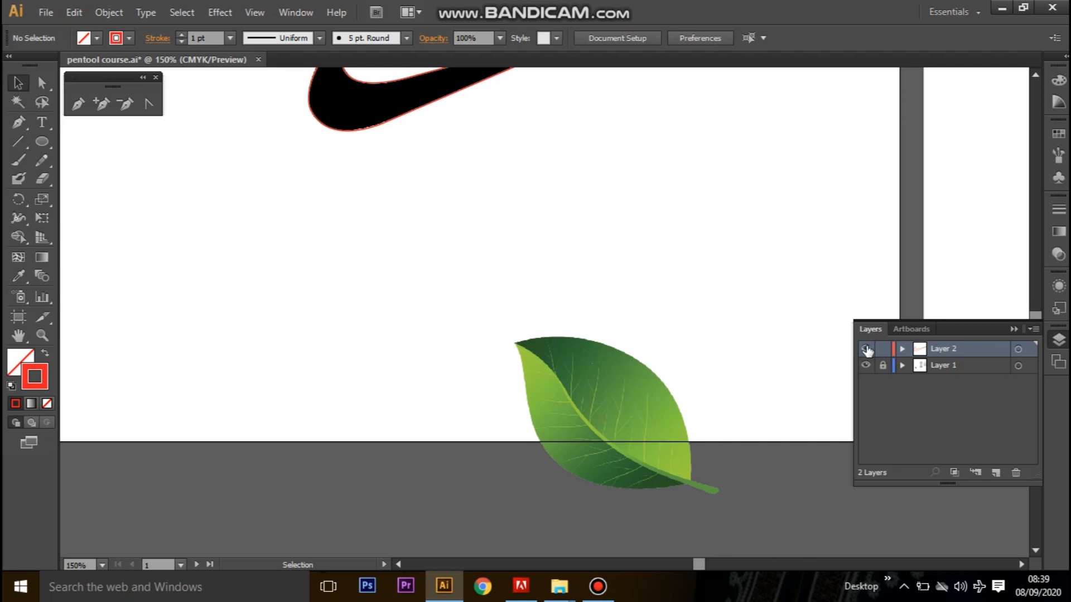
pyautogui.moveTo(614, 447); pyautogui.dragTo(558, 310)
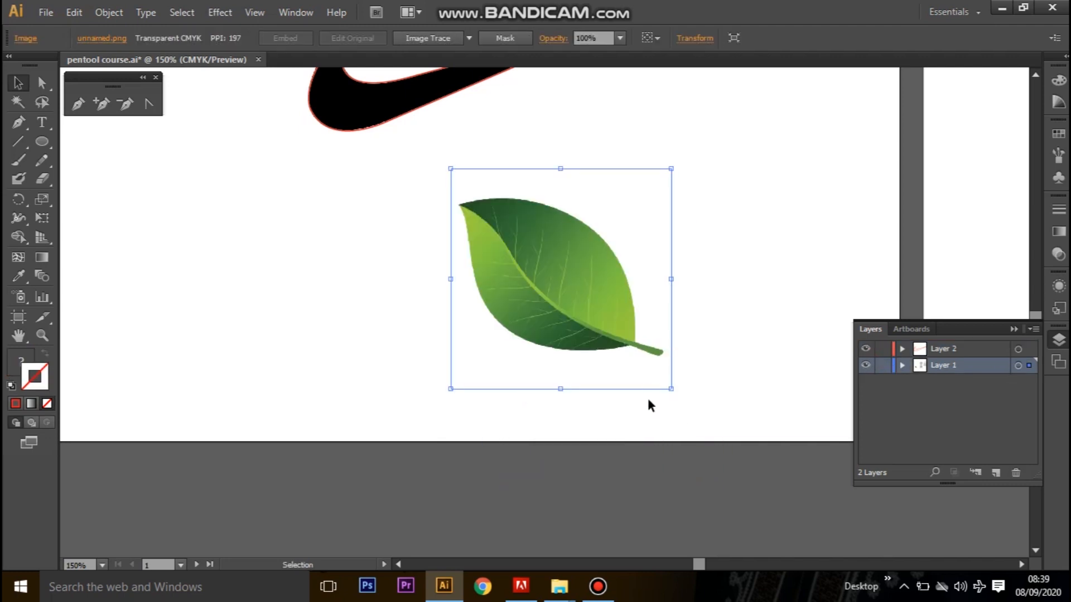
pyautogui.hotkey('ctrl', '+')
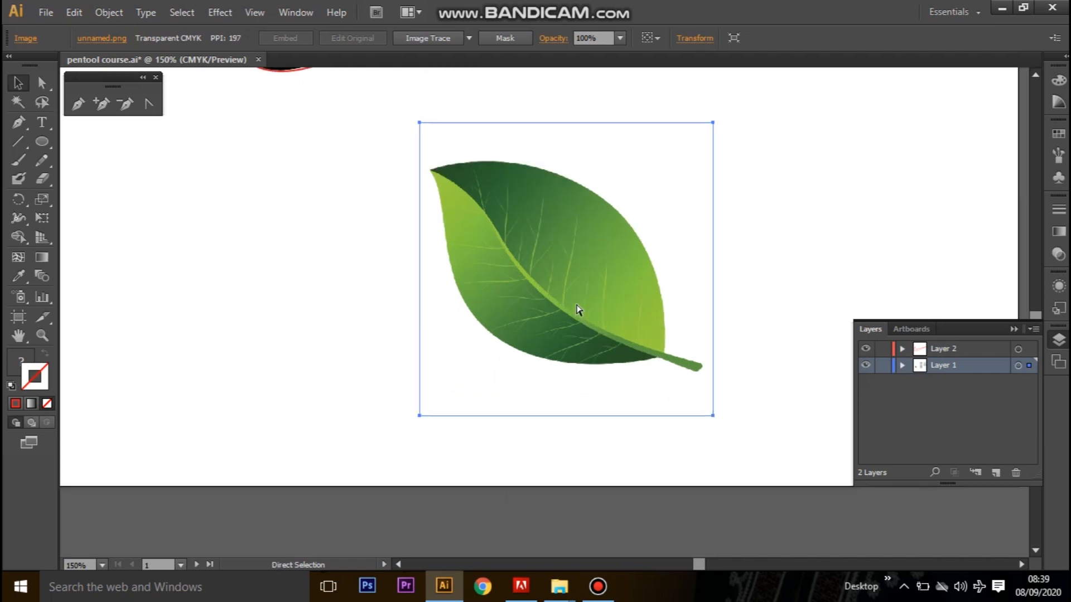
pyautogui.moveTo(658, 311); pyautogui.dragTo(579, 358)
pyautogui.click(680, 294)
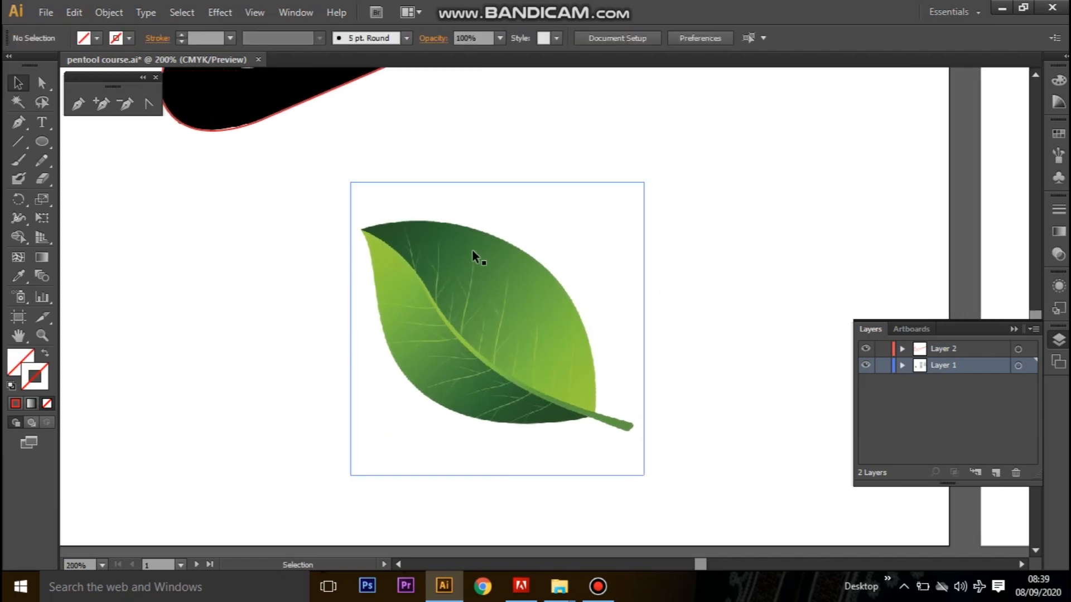
# Lock Layer 1 and add a new layer above Layer 2 for the leaf tracing.
pyautogui.click(491, 279)
pyautogui.click(882, 365)
pyautogui.click(948, 349)
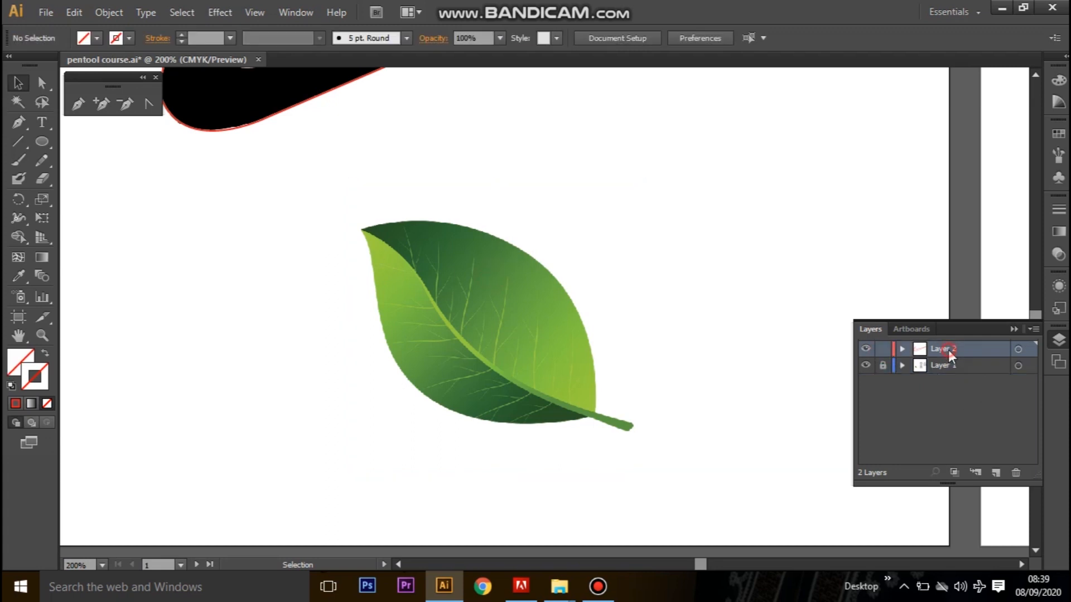
pyautogui.click(996, 474)
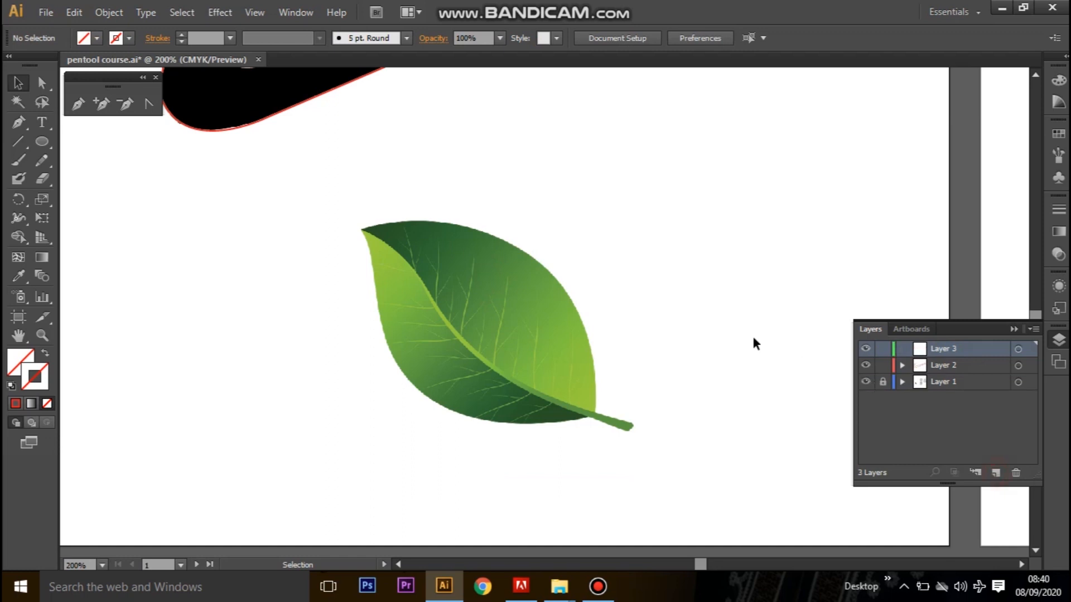
# Set the stroke colour to golden yellow #DDB50E.
pyautogui.doubleClick(36, 380)
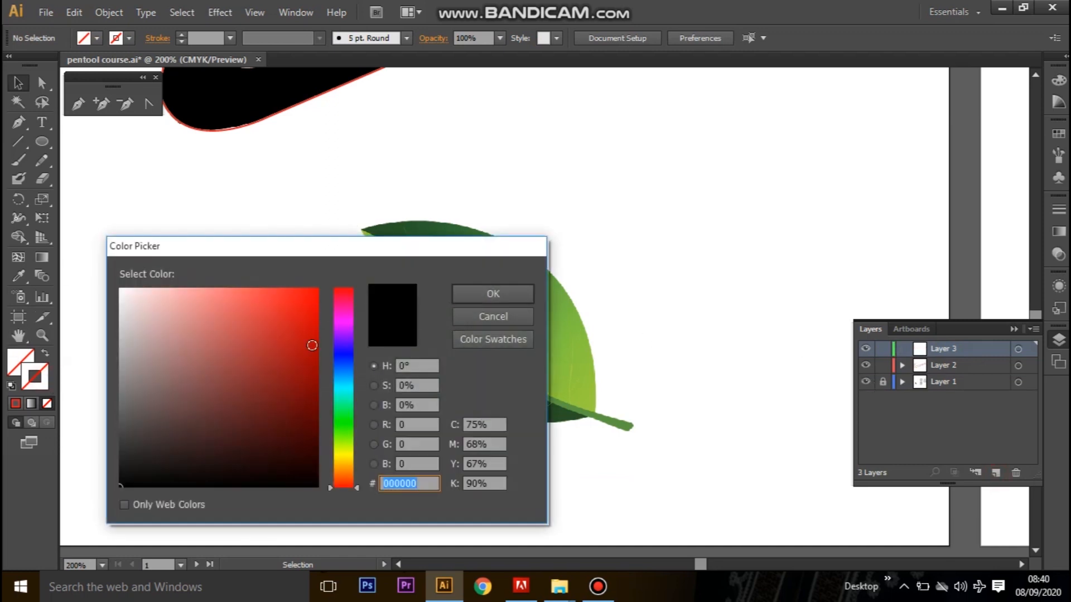
pyautogui.click(343, 312)
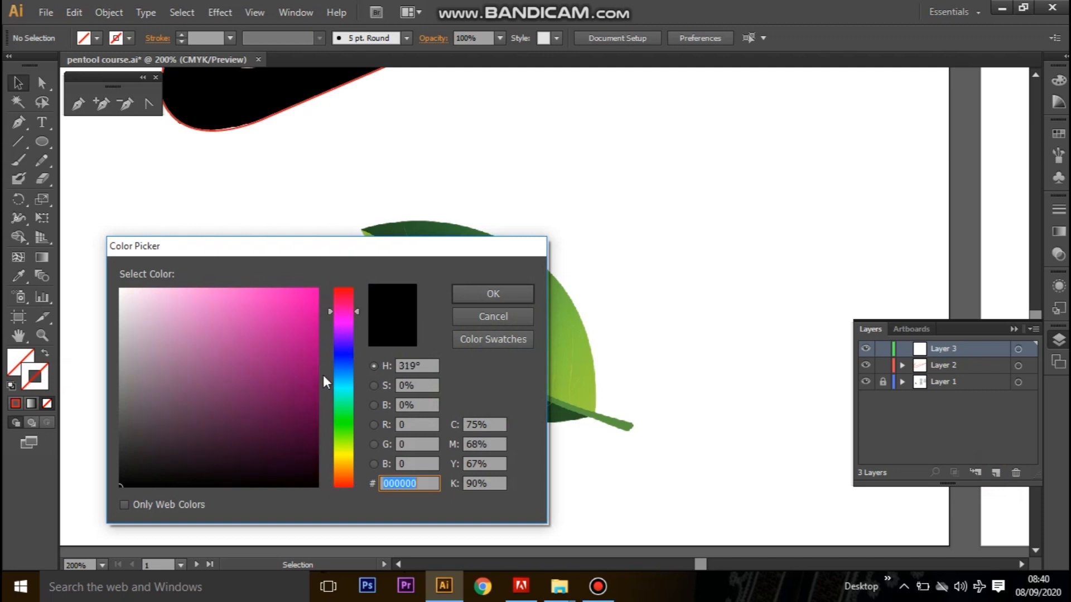
pyautogui.click(346, 414)
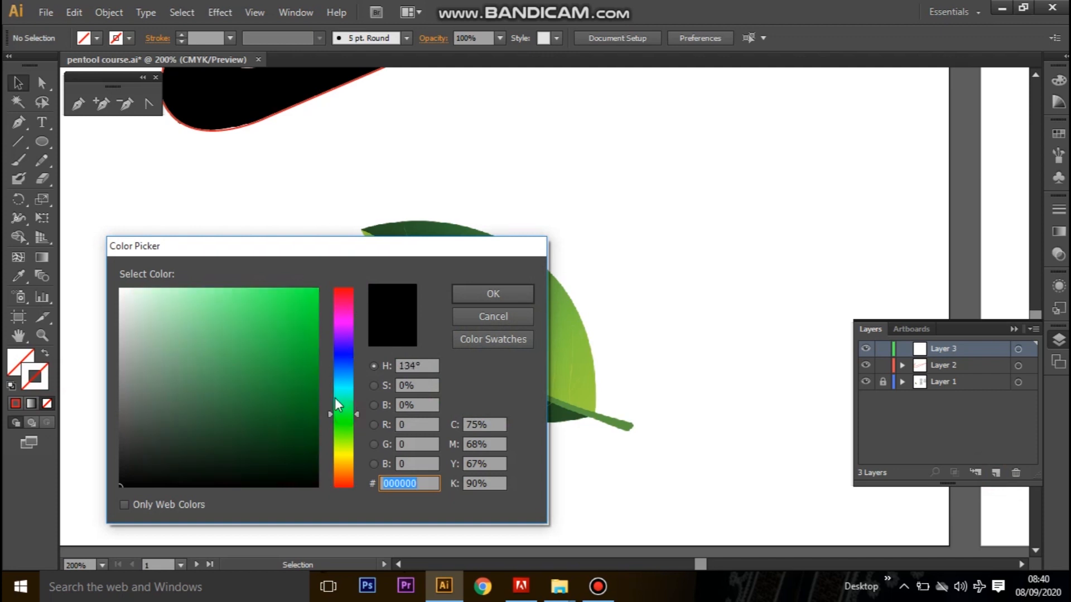
pyautogui.click(346, 461)
pyautogui.click(306, 314)
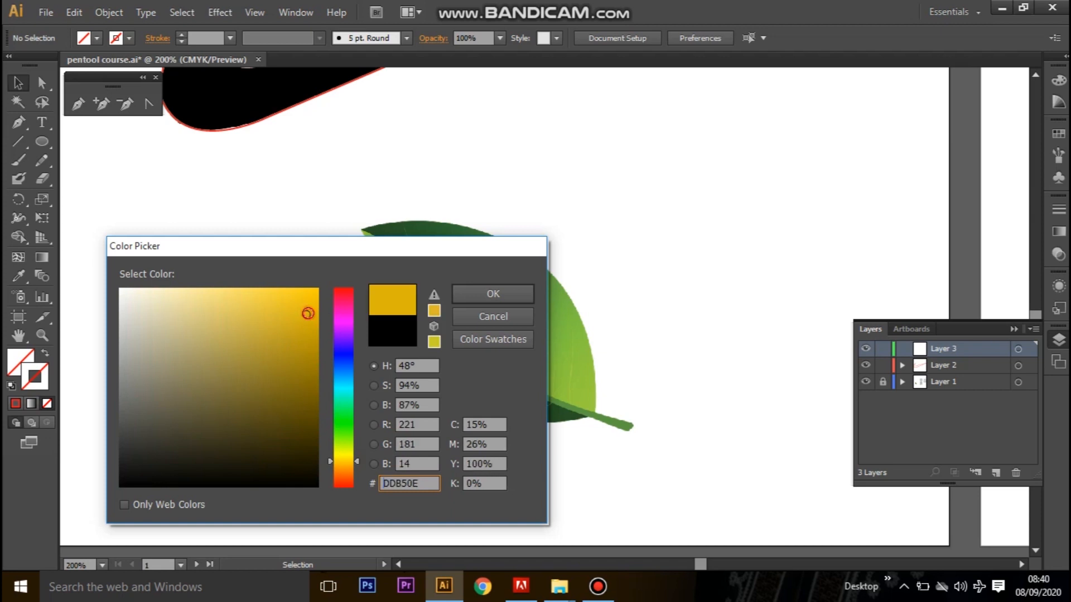
pyautogui.click(480, 293)
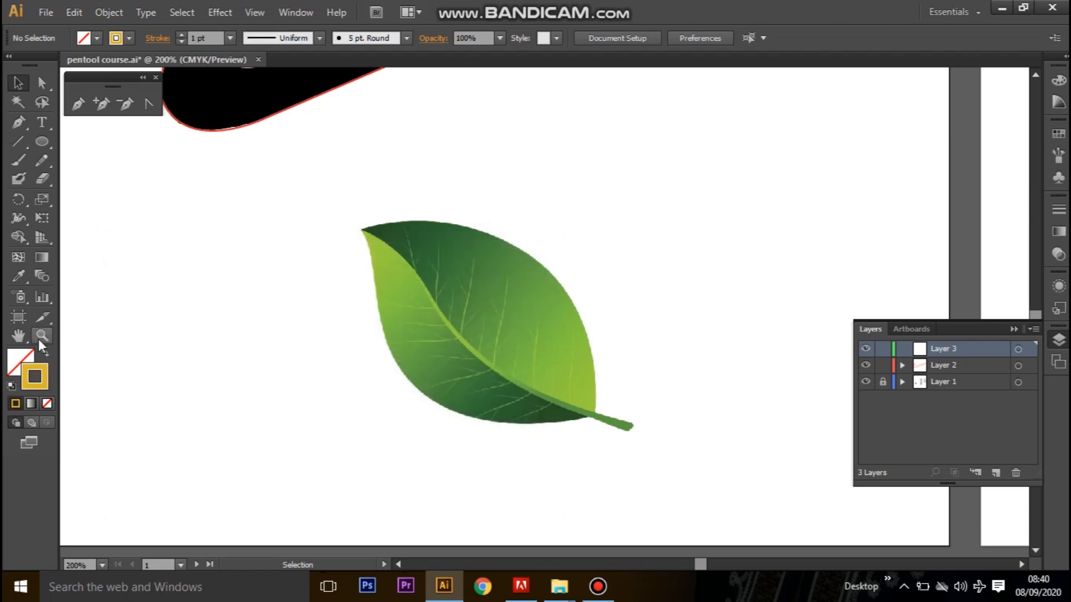
# Start a Pen path at the leaf's pointed tip and curve it along the upper edge to an anchor at X 587.5, Y 421 px.
pyautogui.click(16, 126)
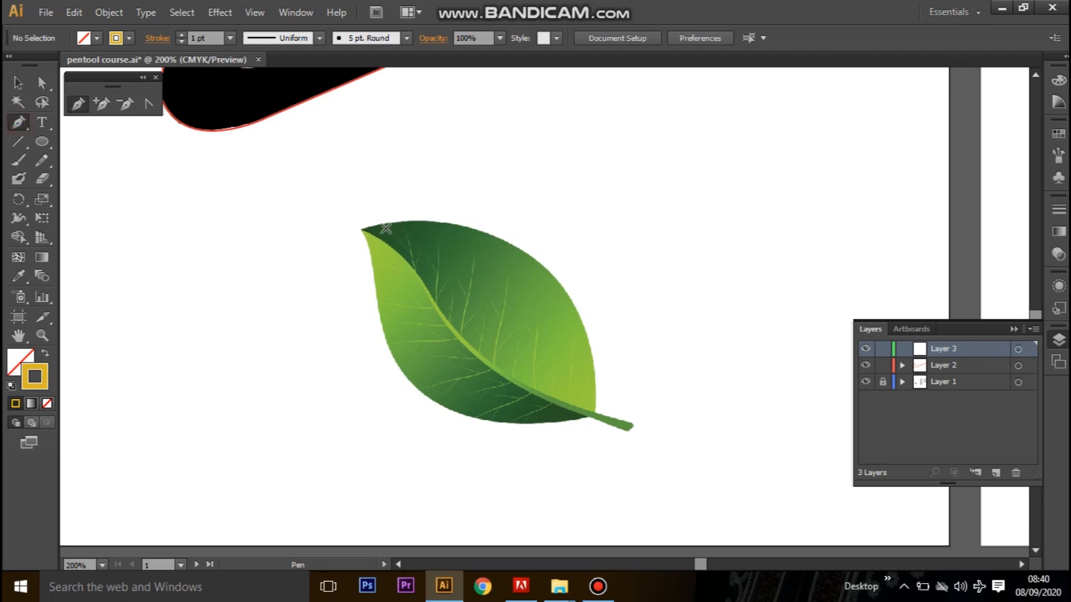
pyautogui.click(362, 229)
pyautogui.moveTo(552, 273); pyautogui.dragTo(648, 353)
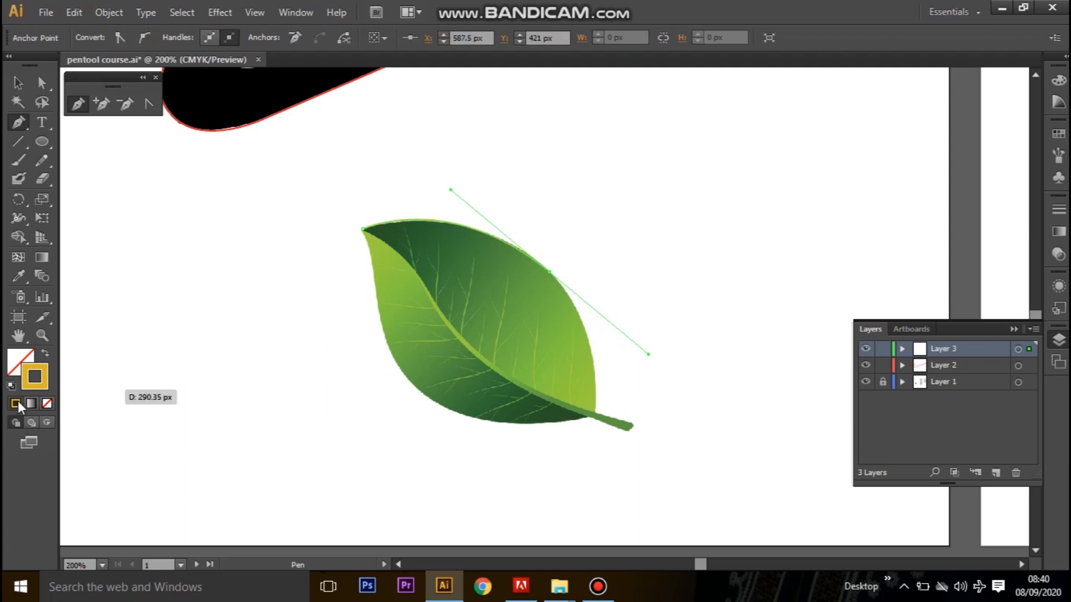
# Change the leaf path's stroke colour to red #F9000D.
pyautogui.doubleClick(25, 386)
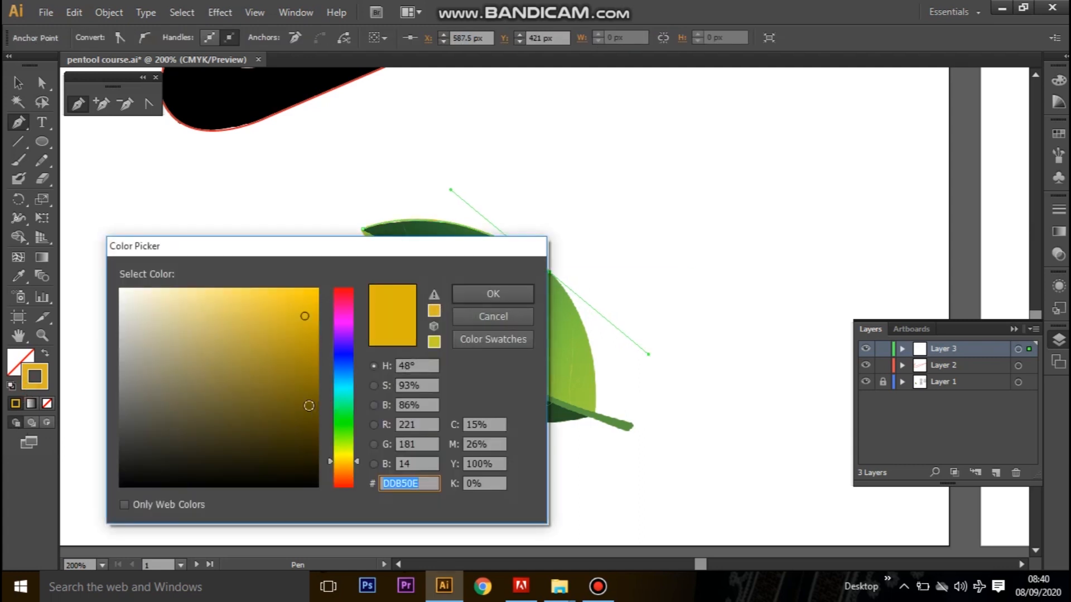
pyautogui.click(347, 289)
pyautogui.moveTo(299, 296); pyautogui.dragTo(323, 291)
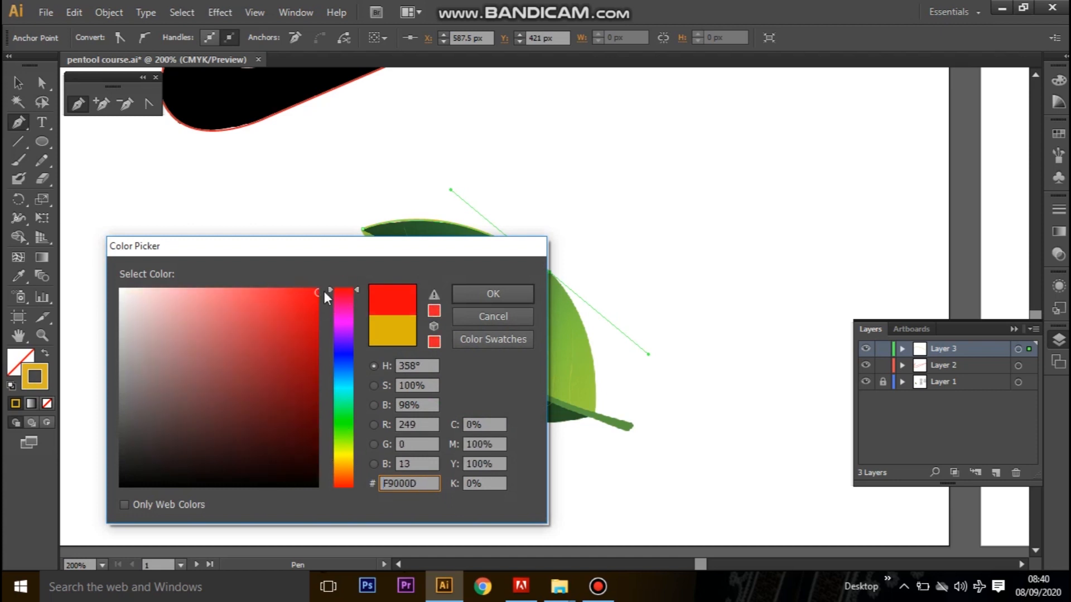
pyautogui.click(462, 288)
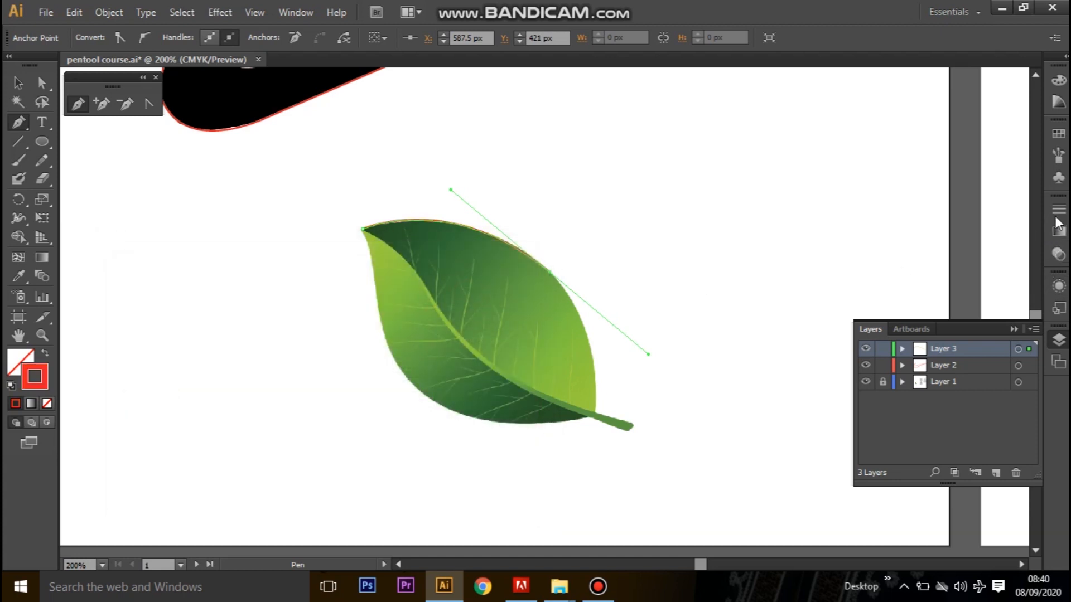
# Set the leaf path's stroke weight to 3 pt.
pyautogui.click(1058, 211)
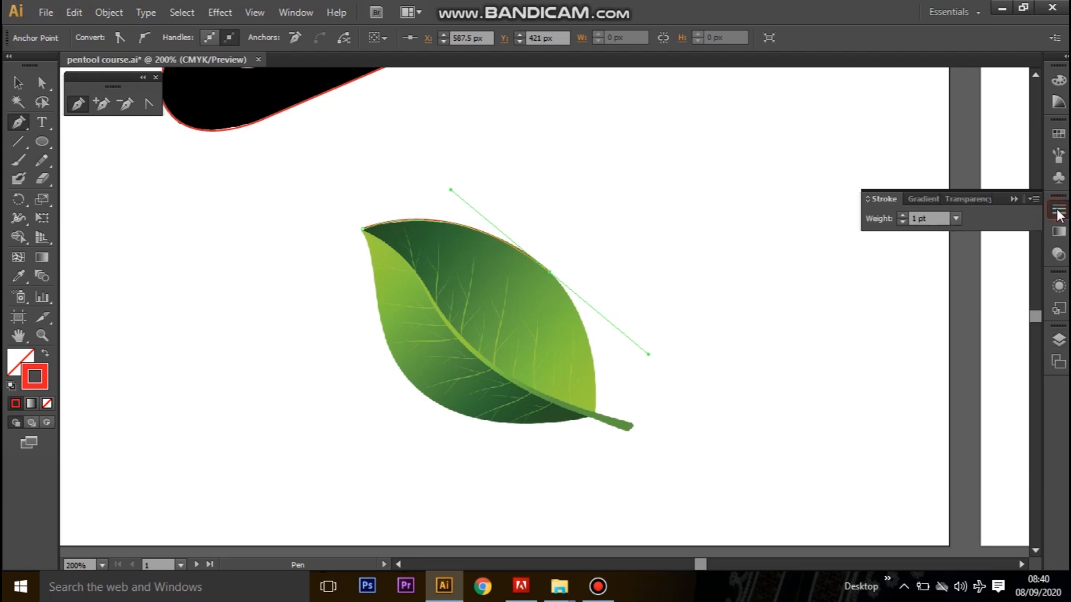
pyautogui.click(902, 216)
pyautogui.click(903, 216)
pyautogui.click(903, 216)
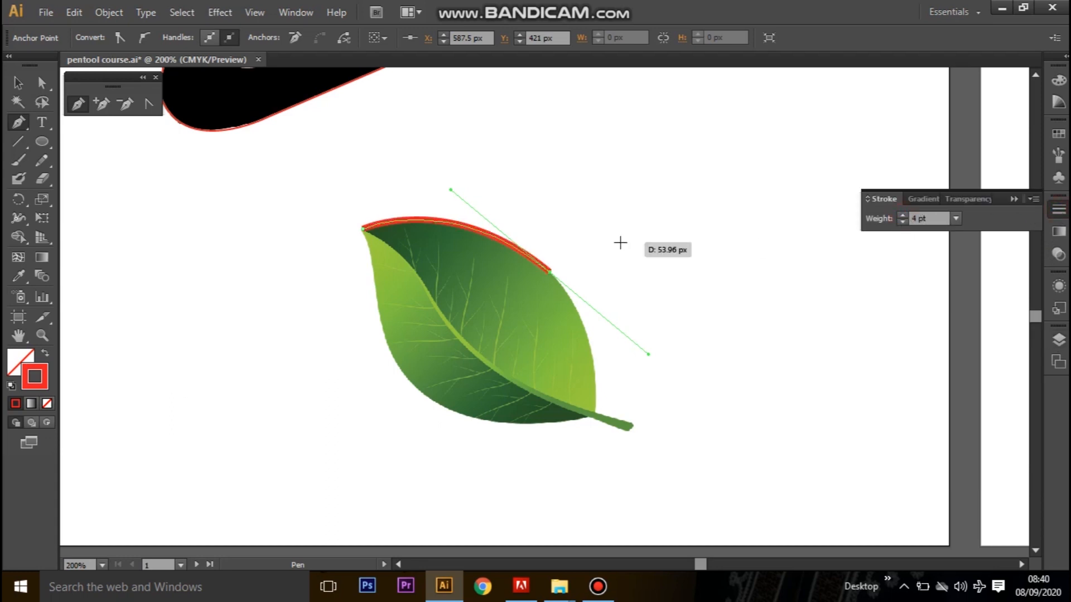
pyautogui.click(903, 222)
pyautogui.click(903, 222)
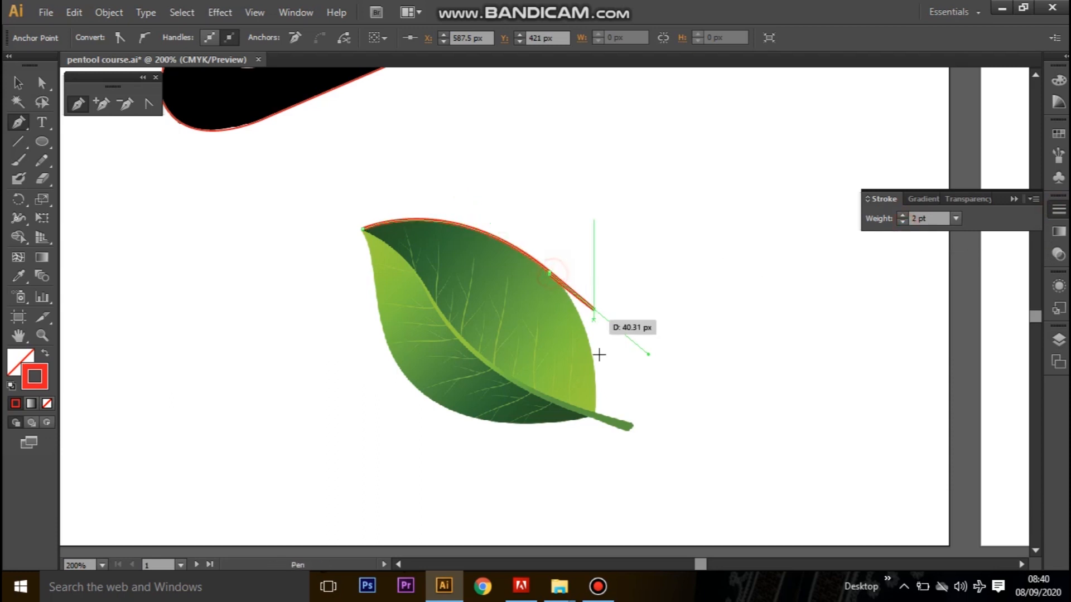
pyautogui.hotkey('ctrl', 'z')
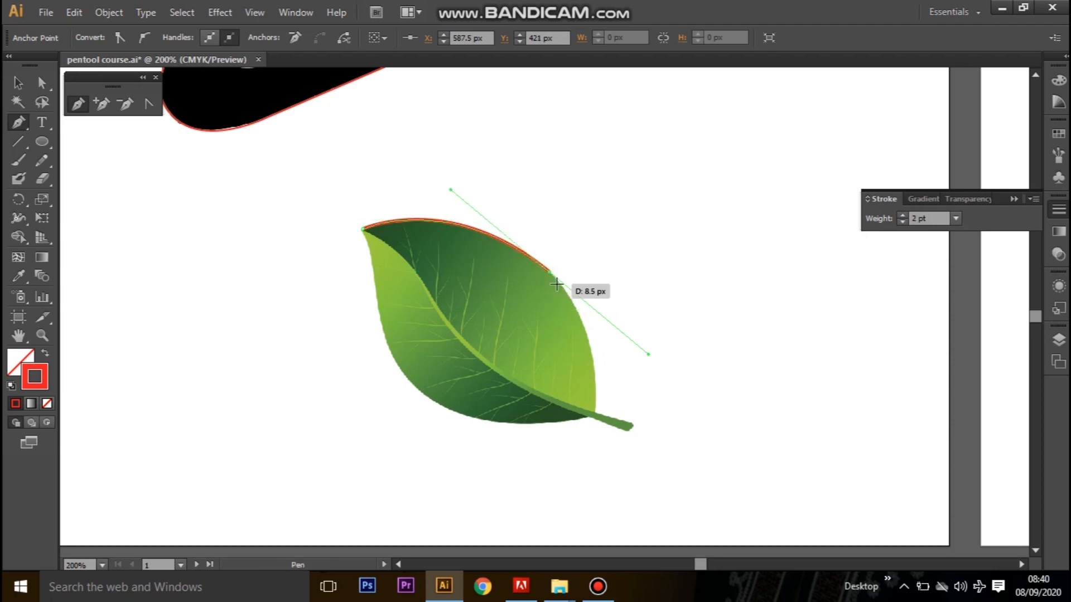
pyautogui.hotkey('ctrl', 'z')
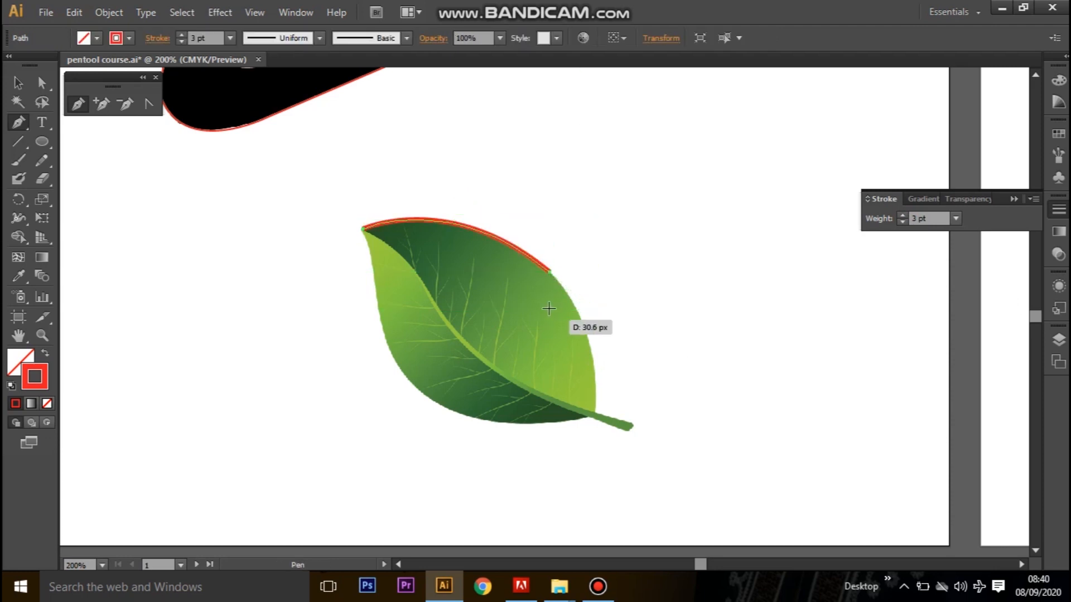
# Remove the last anchor's outgoing handle and curve the path to the stem base at X 617, Y 510 px, removing that outgoing handle too.
pyautogui.click(550, 274)
pyautogui.moveTo(596, 412)
pyautogui.mouseDown()
pyautogui.moveTo(577, 480)
pyautogui.moveTo(589, 494)
pyautogui.mouseUp()
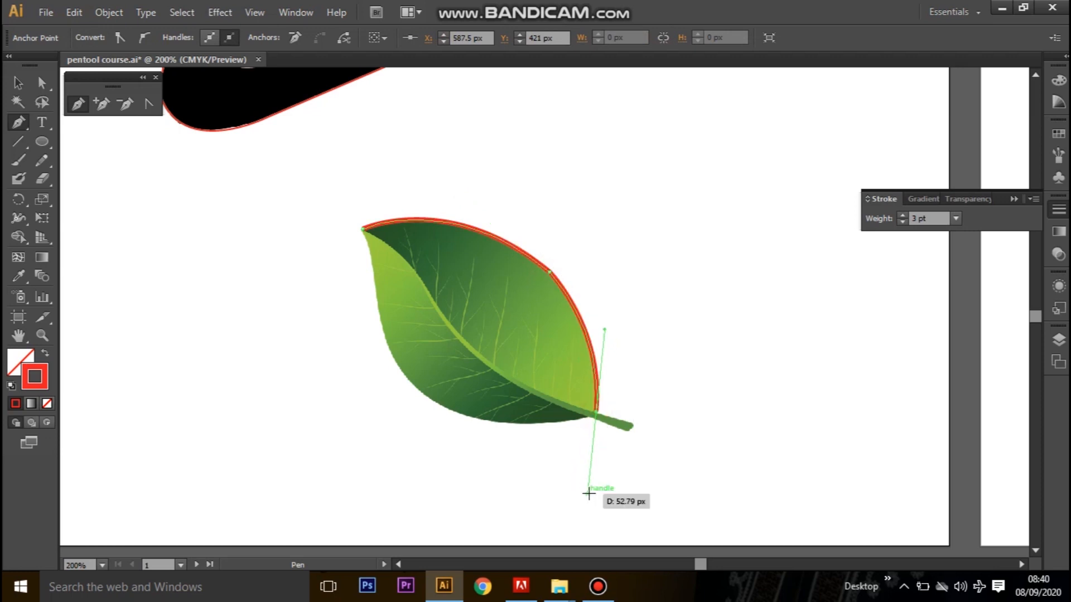
pyautogui.click(597, 414)
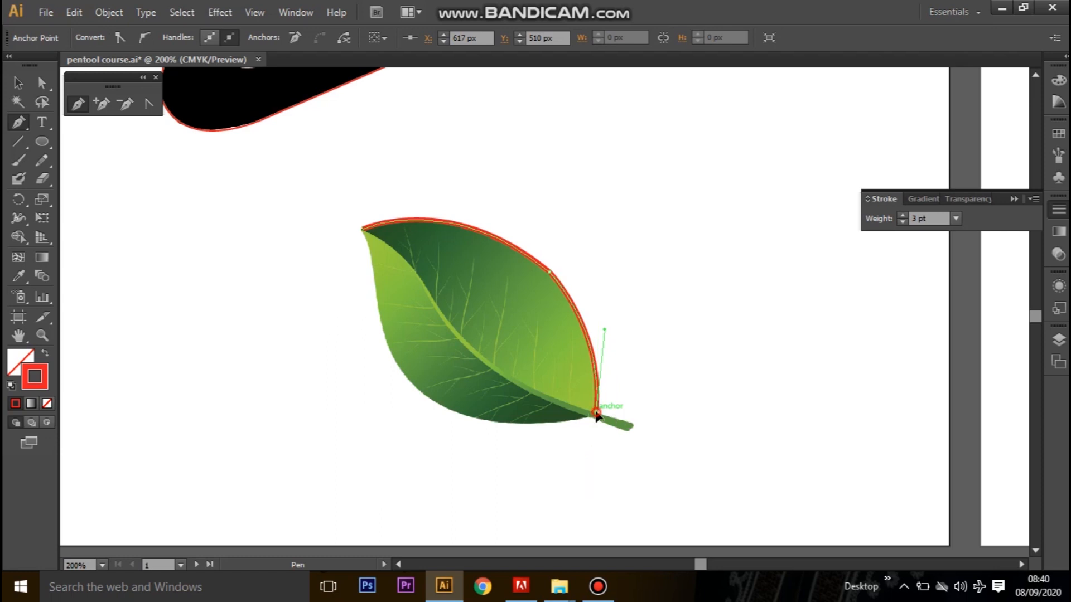
# Trace the stem with straight segments through X 640.5, Y 517 px and X 640.5, Y 523 px back to the leaf's base.
pyautogui.click(632, 423)
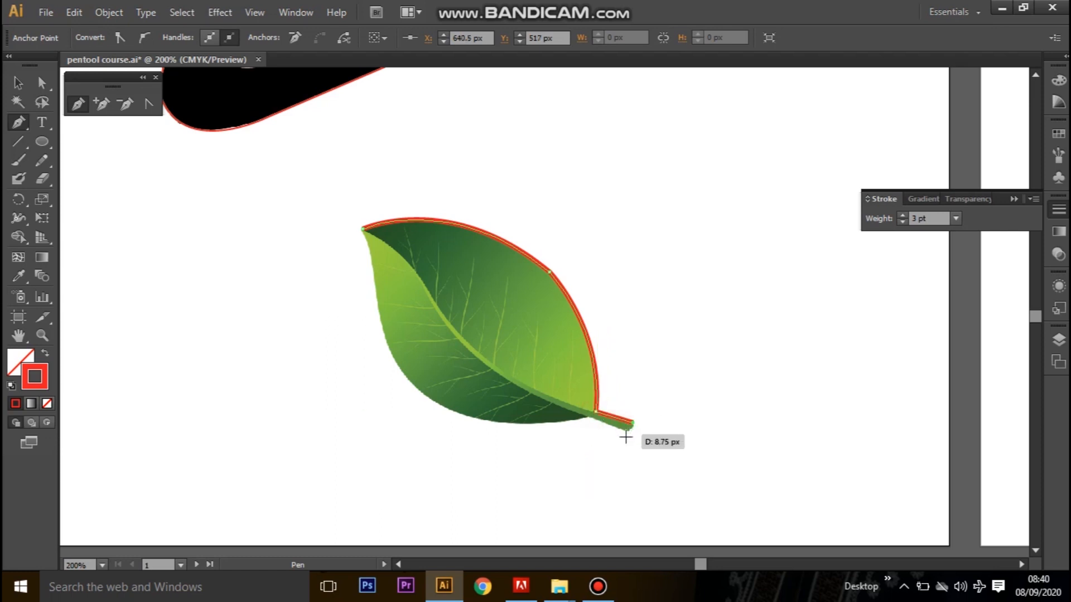
pyautogui.click(632, 432)
pyautogui.click(598, 420)
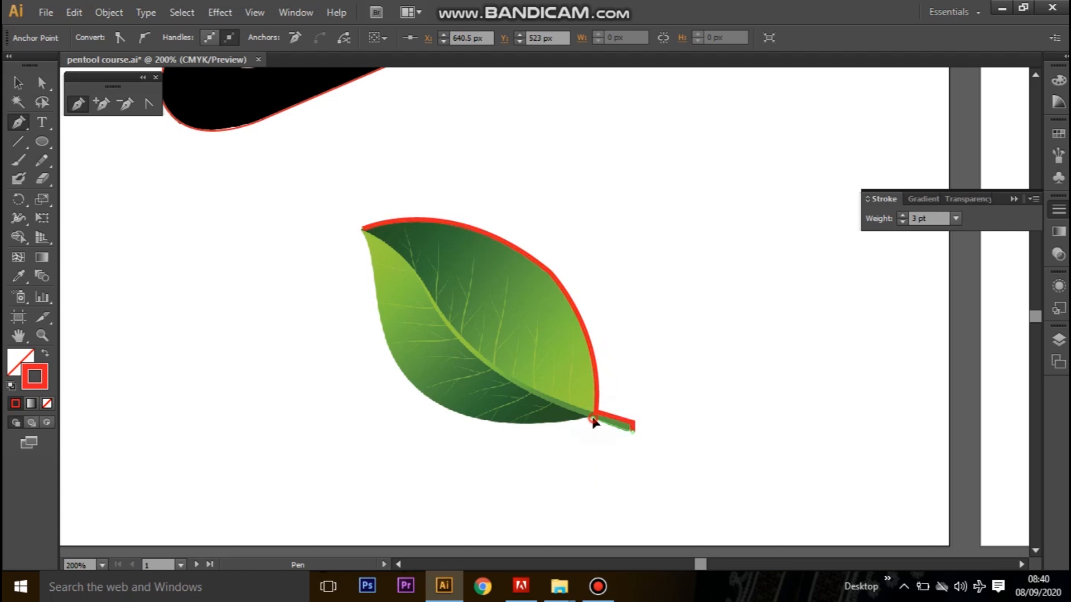
# Curve the path along the leaf's lower edge to an anchor at X 501.5, Y 495.5 px and remove its outgoing handle.
pyautogui.moveTo(415, 390)
pyautogui.mouseDown()
pyautogui.moveTo(330, 303)
pyautogui.moveTo(318, 318)
pyautogui.moveTo(353, 335)
pyautogui.mouseUp()
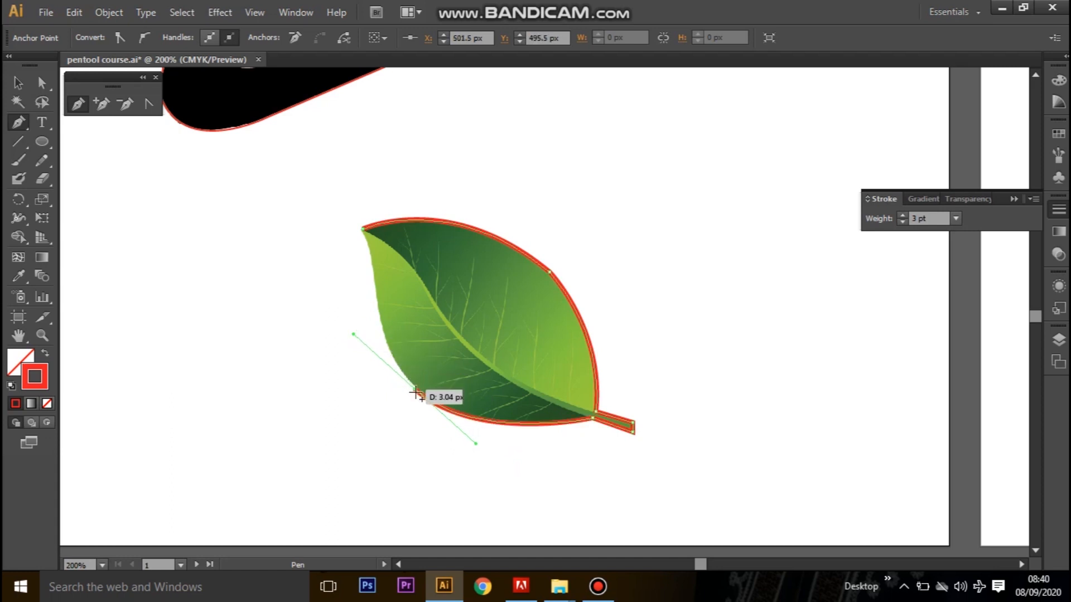
pyautogui.click(415, 389)
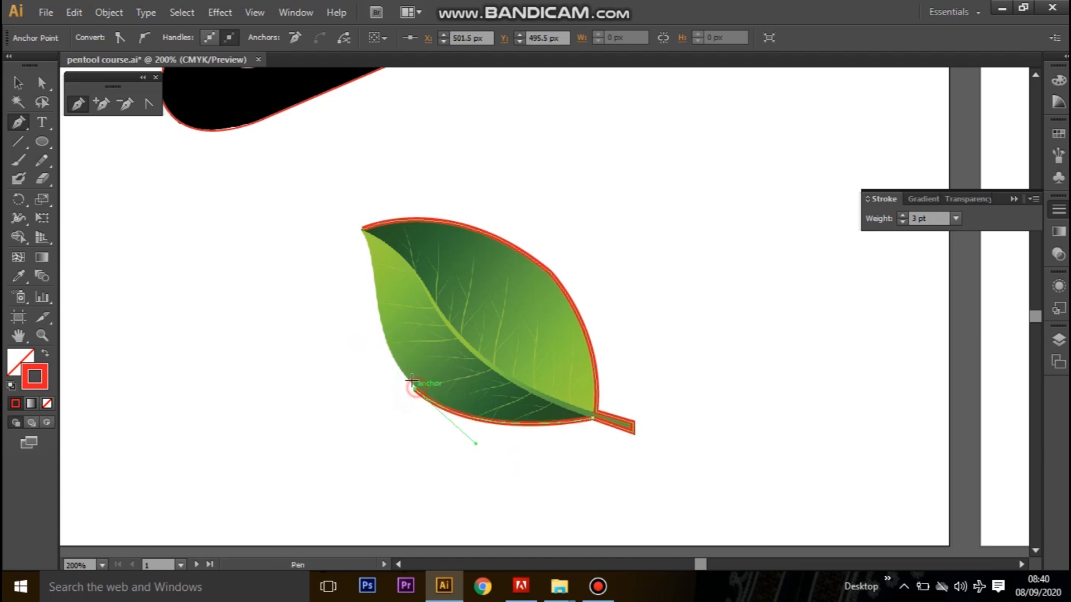
# Curve the path up the leaf's left edge through an anchor at X 476.5, Y 430.5 px and close it at the leaf's tip.
pyautogui.click(375, 286)
pyautogui.moveTo(364, 228); pyautogui.dragTo(374, 227)
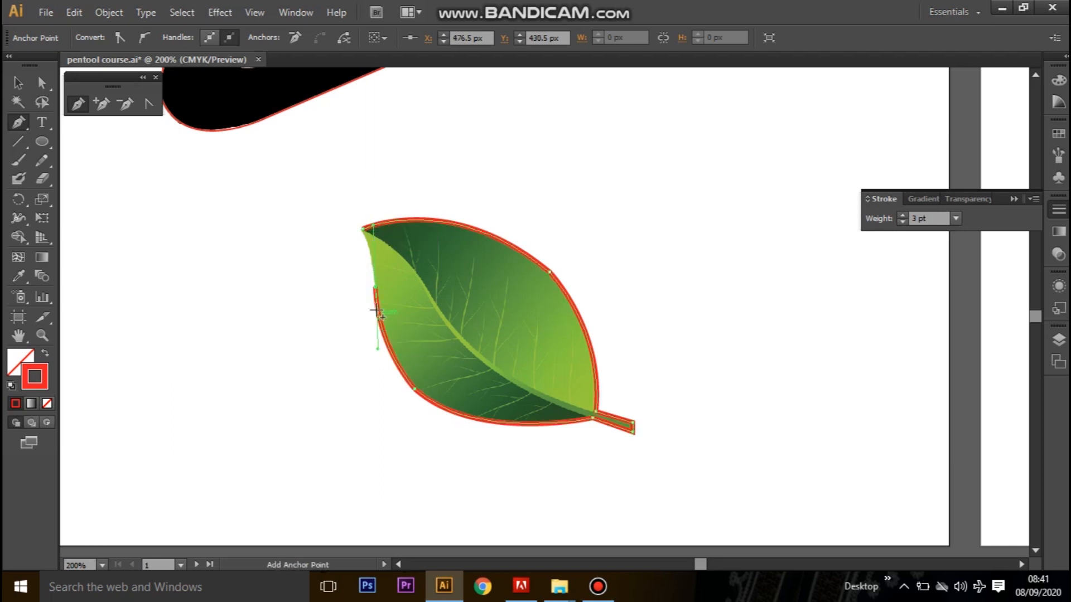
pyautogui.moveTo(373, 287); pyautogui.dragTo(353, 219)
pyautogui.click(18, 82)
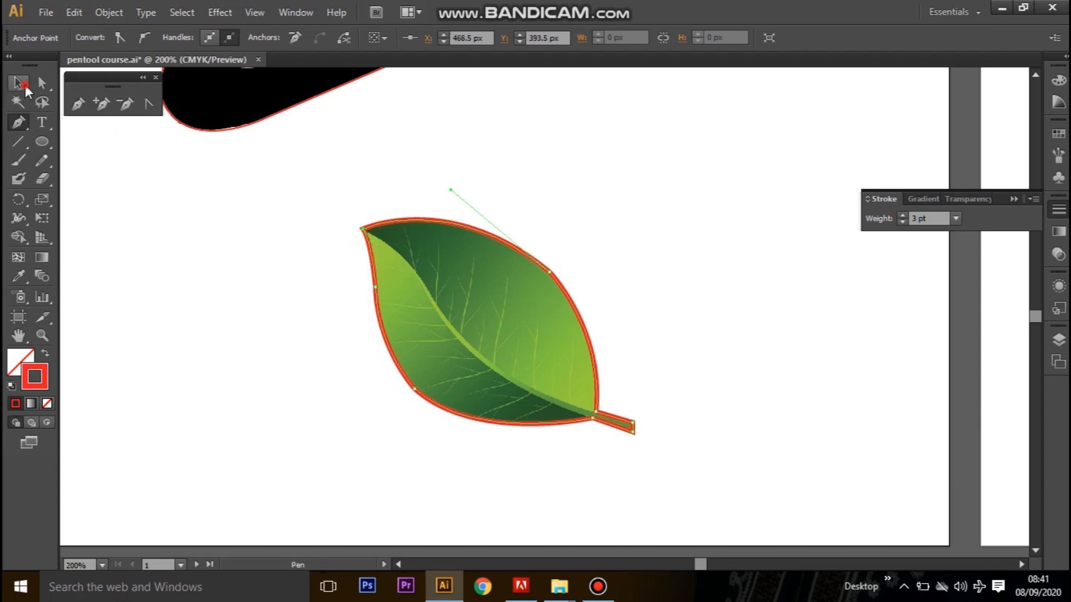
pyautogui.click(707, 326)
# Move the red leaf outline aside to check the trace against the image, and place it back over the leaf.
pyautogui.moveTo(598, 354); pyautogui.dragTo(812, 286)
pyautogui.click(811, 440)
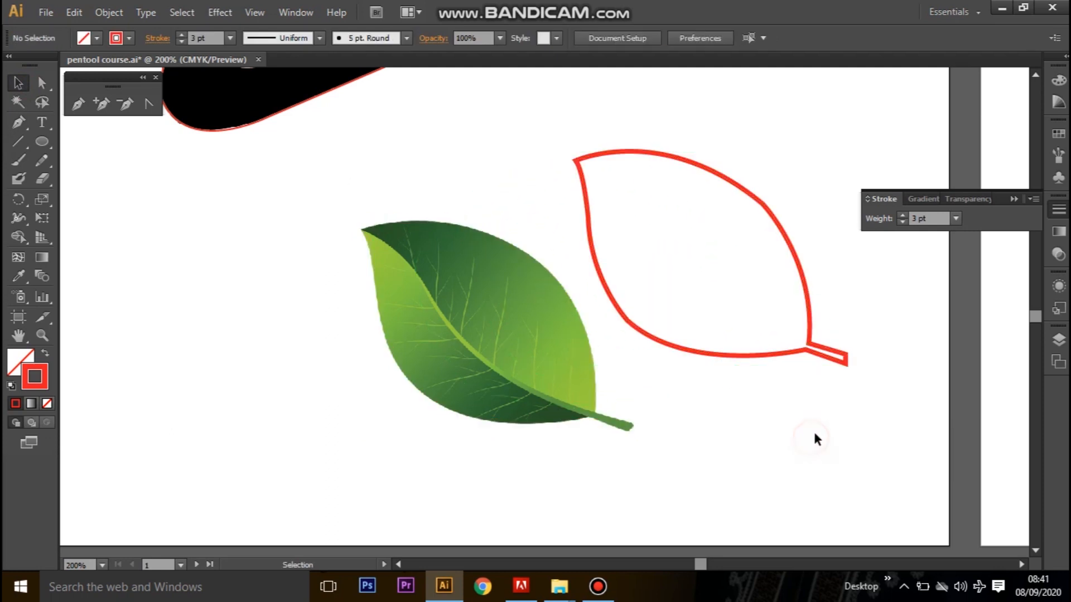
pyautogui.moveTo(803, 353); pyautogui.dragTo(587, 420)
pyautogui.click(743, 412)
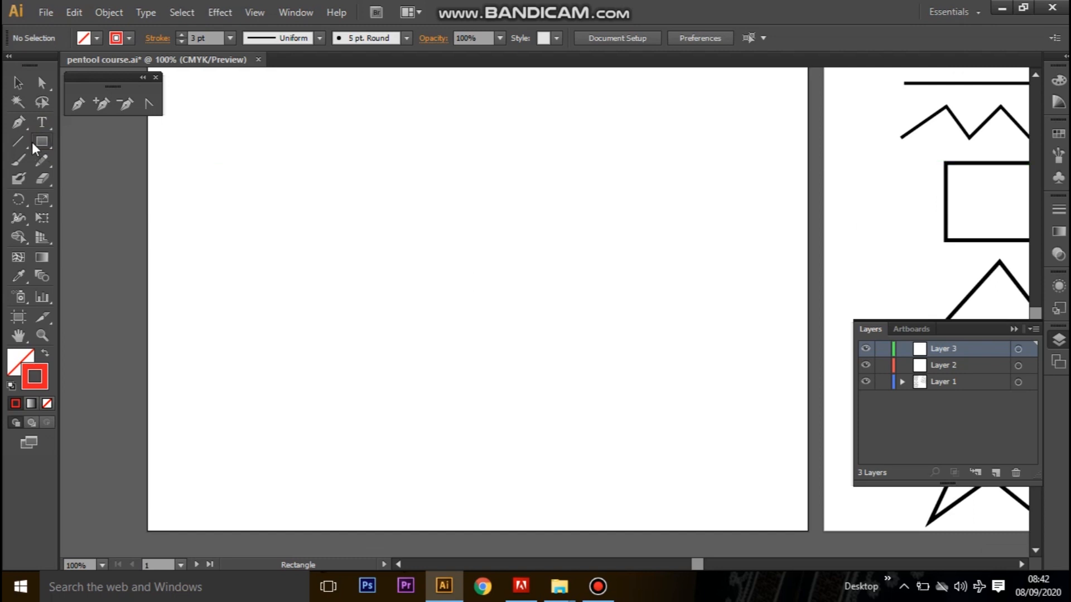
# Draw a trial rectangle on the blank artboard with the Rectangle tool and delete it.
pyautogui.click(336, 199)
pyautogui.moveTo(357, 220); pyautogui.dragTo(507, 382)
pyautogui.click(18, 83)
pyautogui.press('Delete')
# Draw a closed 270 by 230 px rectangle with the Pen tool, from corner X 321, Y 146 px to corner X 591, Y 376 px.
pyautogui.press('p')
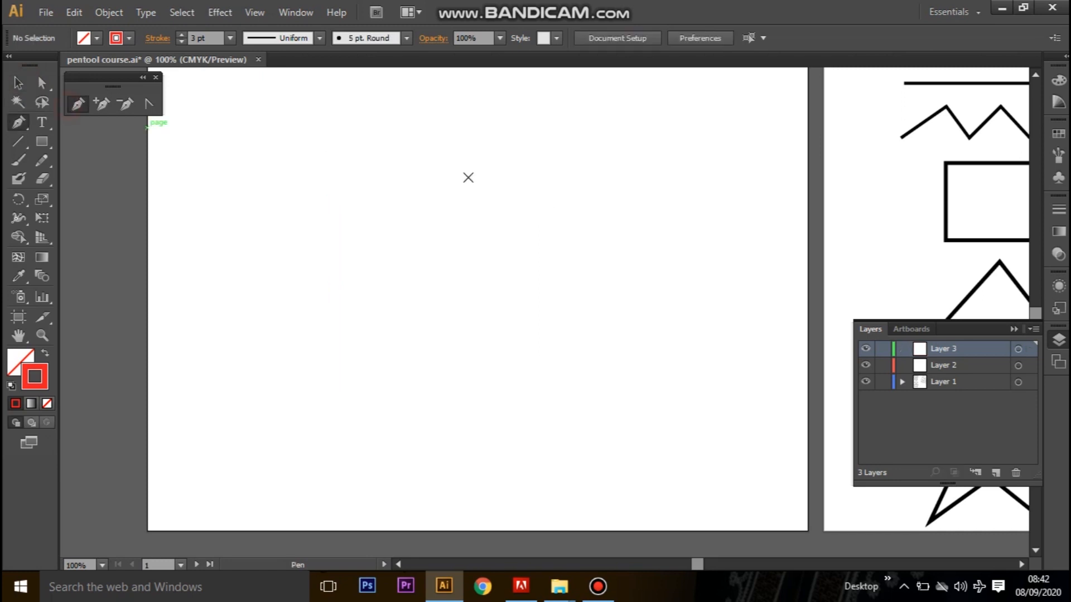
pyautogui.click(399, 179)
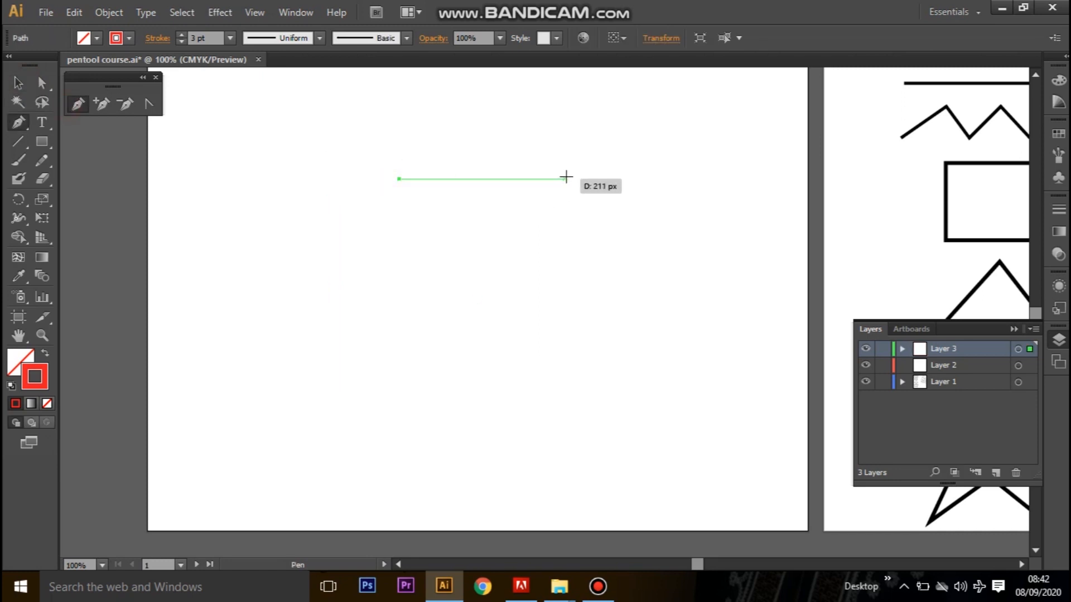
pyautogui.click(610, 179)
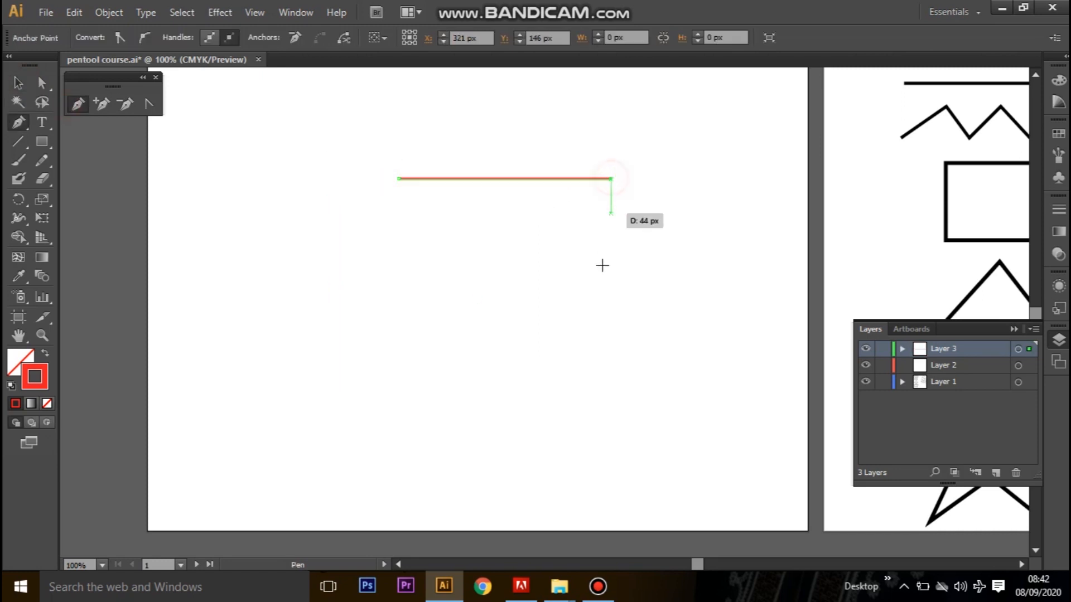
pyautogui.click(609, 359)
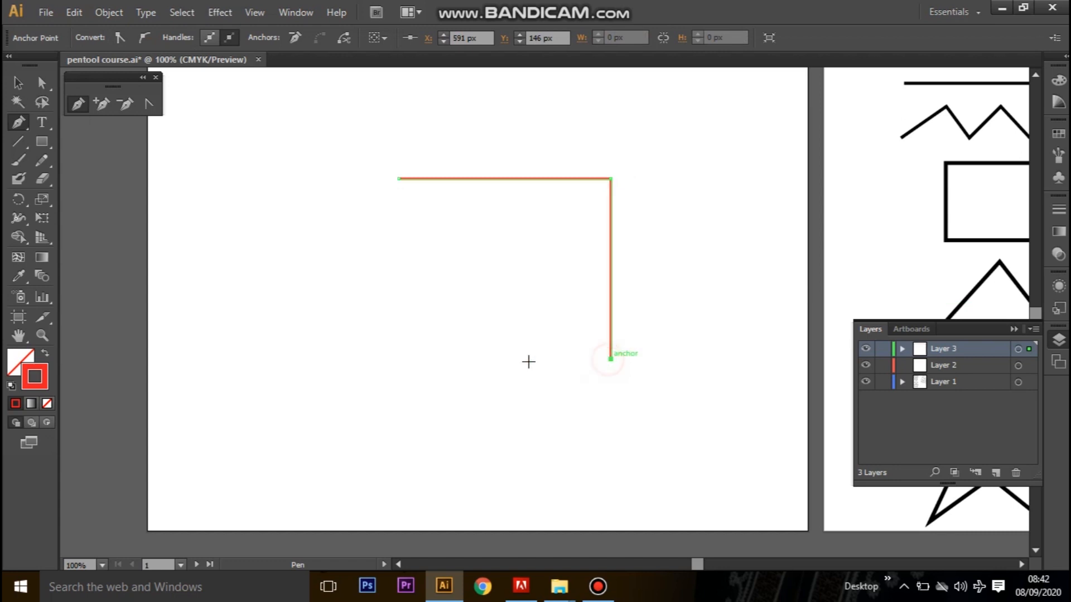
pyautogui.click(399, 359)
pyautogui.click(399, 178)
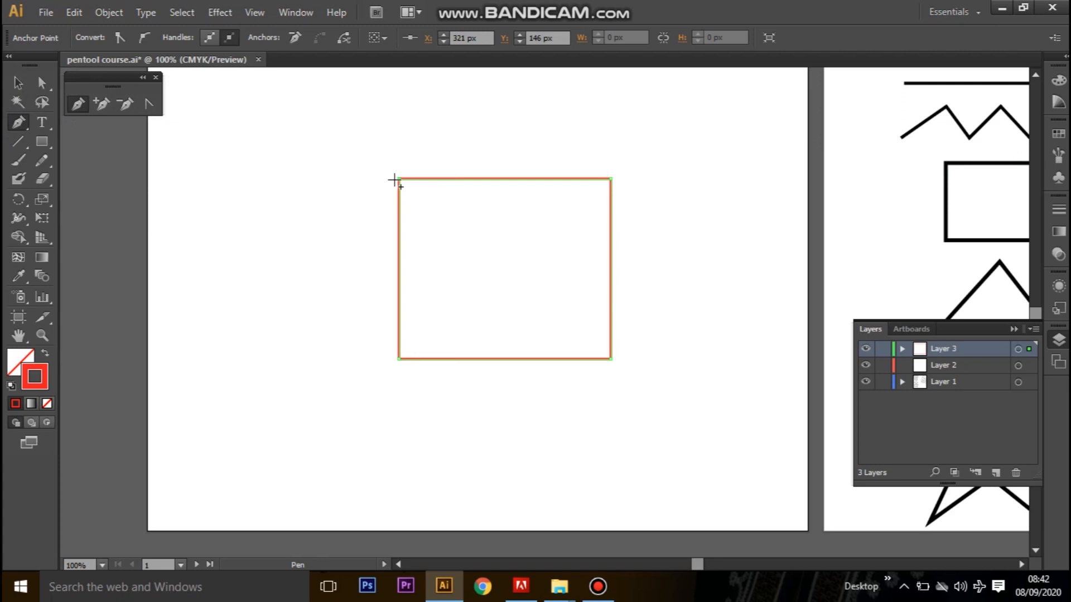
# Move the rectangle's two upper corner anchors inward along the top edge with Direct Selection, and undo both moves.
pyautogui.click(42, 84)
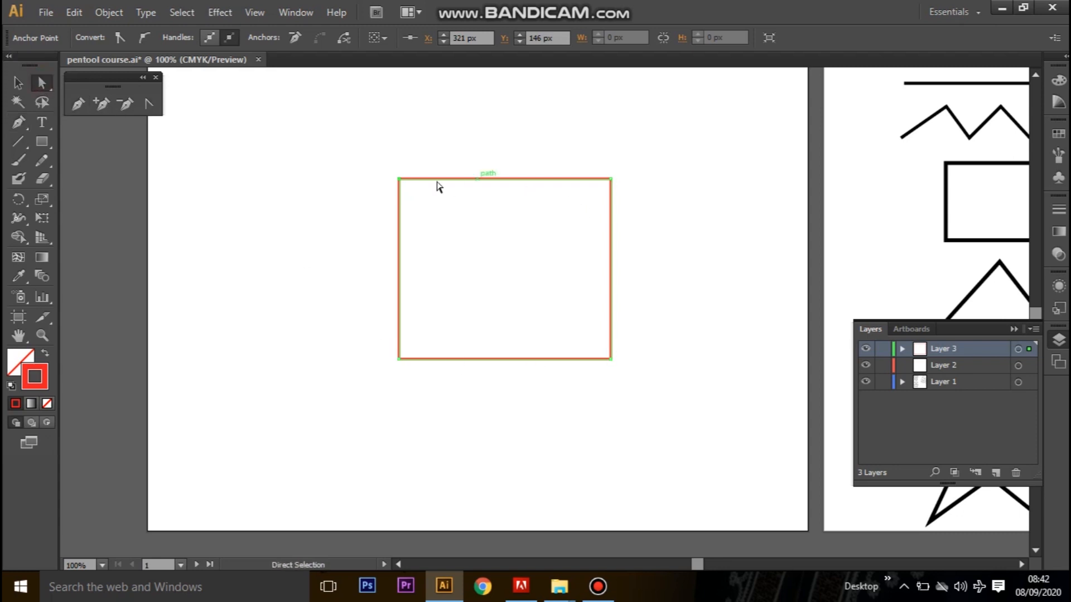
pyautogui.moveTo(398, 179); pyautogui.dragTo(495, 179)
pyautogui.moveTo(611, 179); pyautogui.dragTo(523, 179)
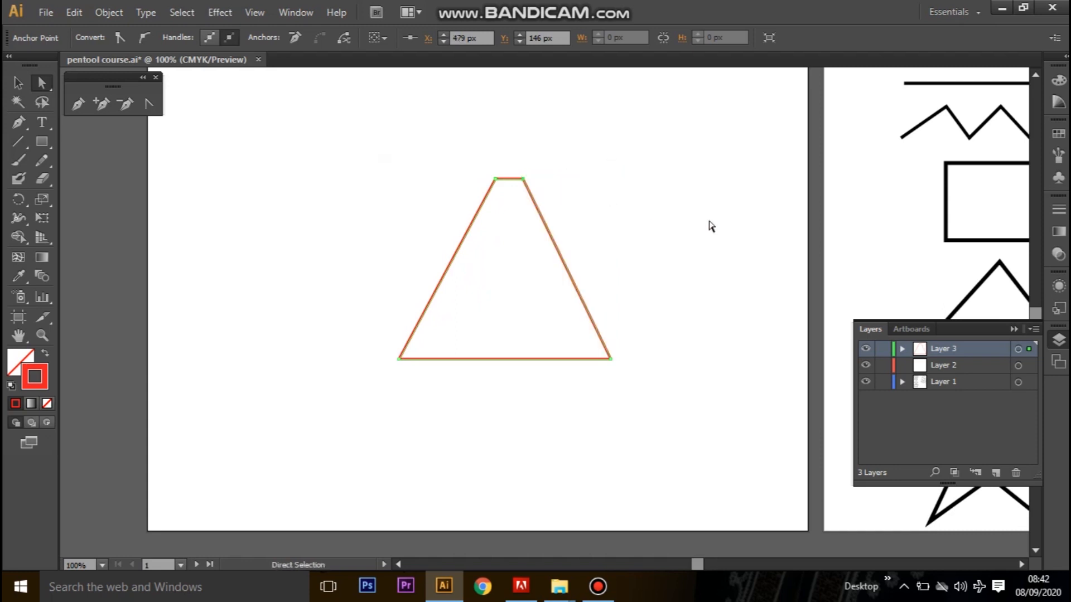
pyautogui.hotkey('ctrl', 'z')
pyautogui.hotkey('ctrl', 'z')
pyautogui.hotkey('ctrl', 'z')
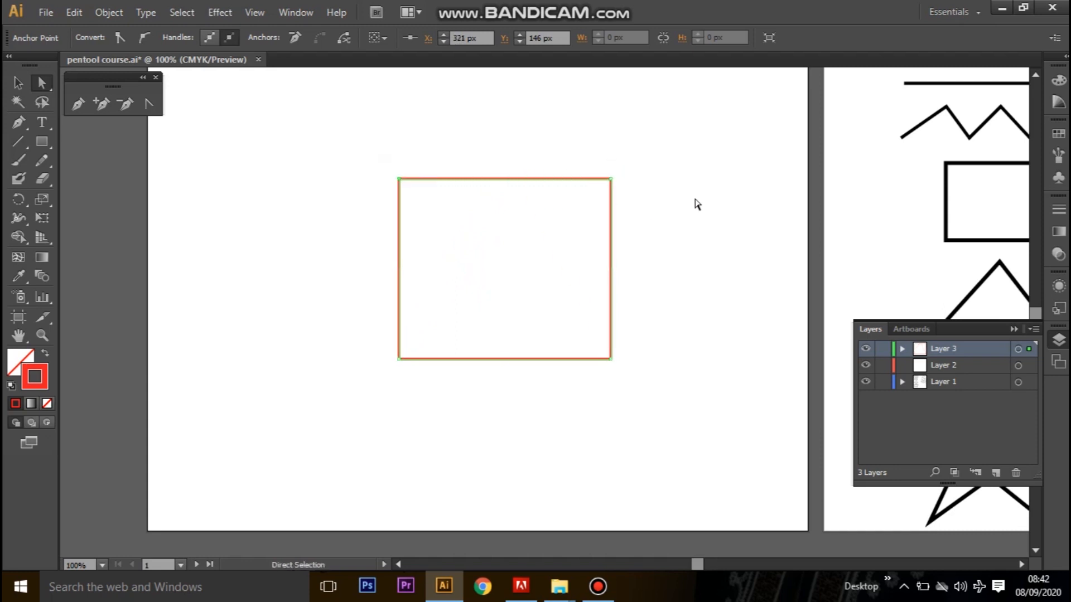
# Add an anchor point near the middle of the rectangle's top, left and right edges.
pyautogui.click(101, 104)
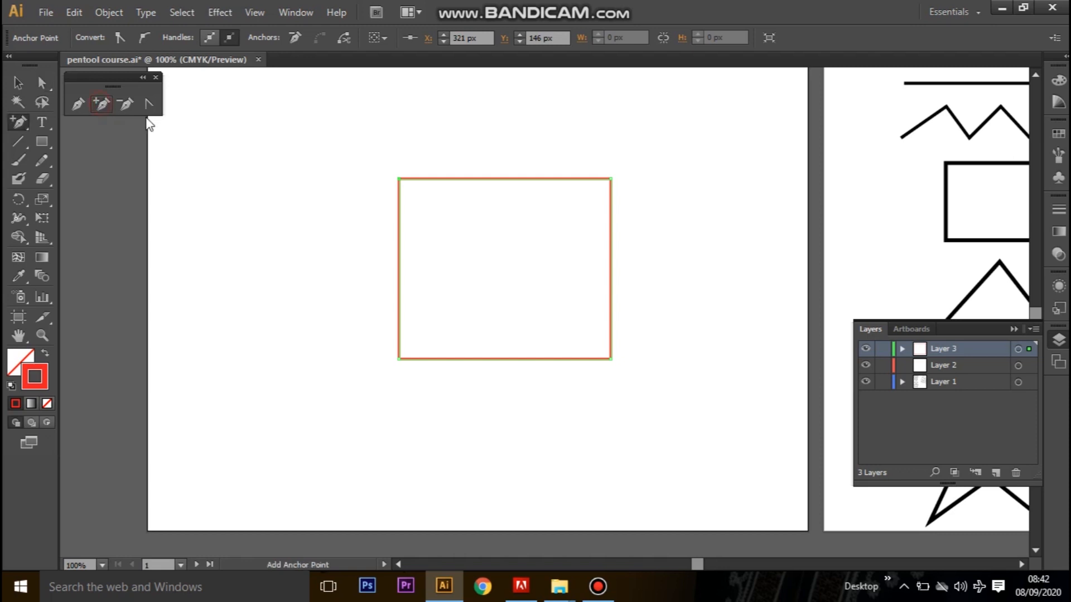
pyautogui.click(508, 179)
pyautogui.click(402, 266)
pyautogui.click(612, 262)
# Move the rectangle's upper-left corner anchor outward to X 278, Y 110 px with Direct Selection, and undo the move.
pyautogui.click(41, 83)
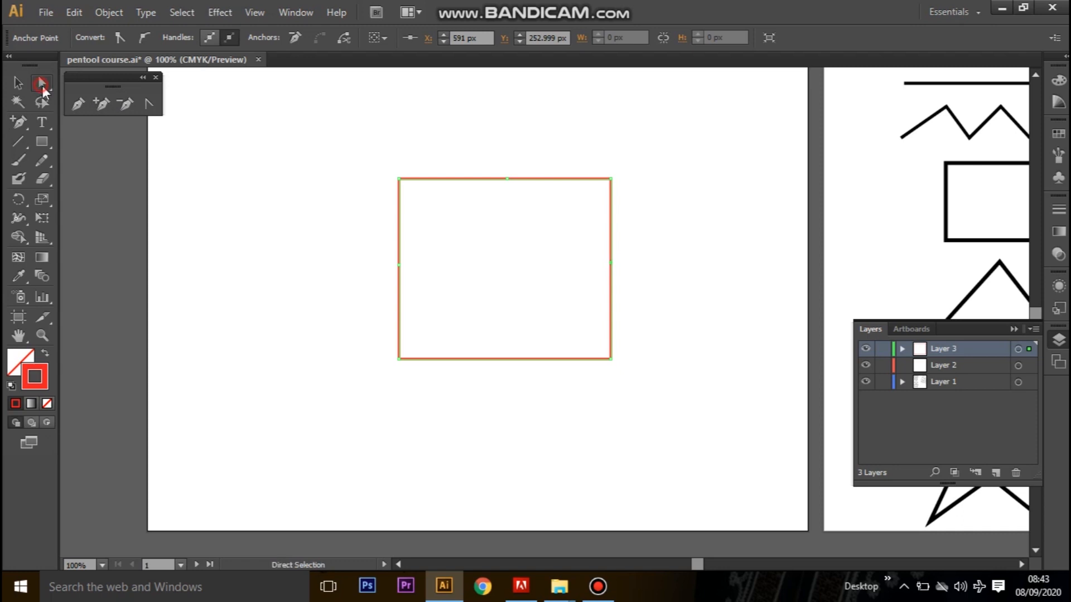
pyautogui.moveTo(399, 179); pyautogui.dragTo(365, 150)
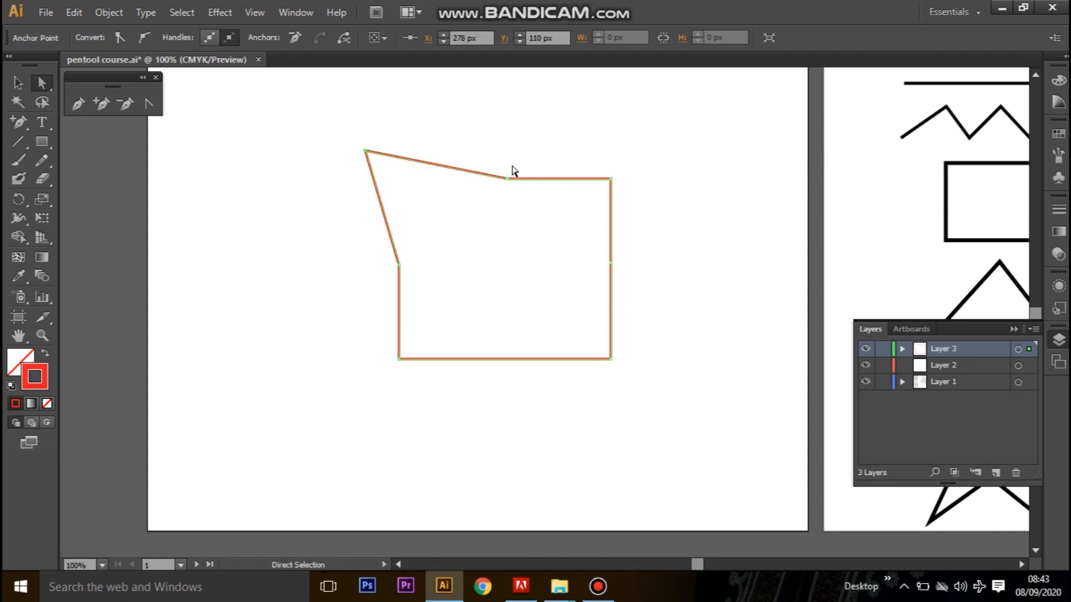
pyautogui.press('ctrl')
pyautogui.press('ctrl')
pyautogui.hotkey('ctrl', 'z')
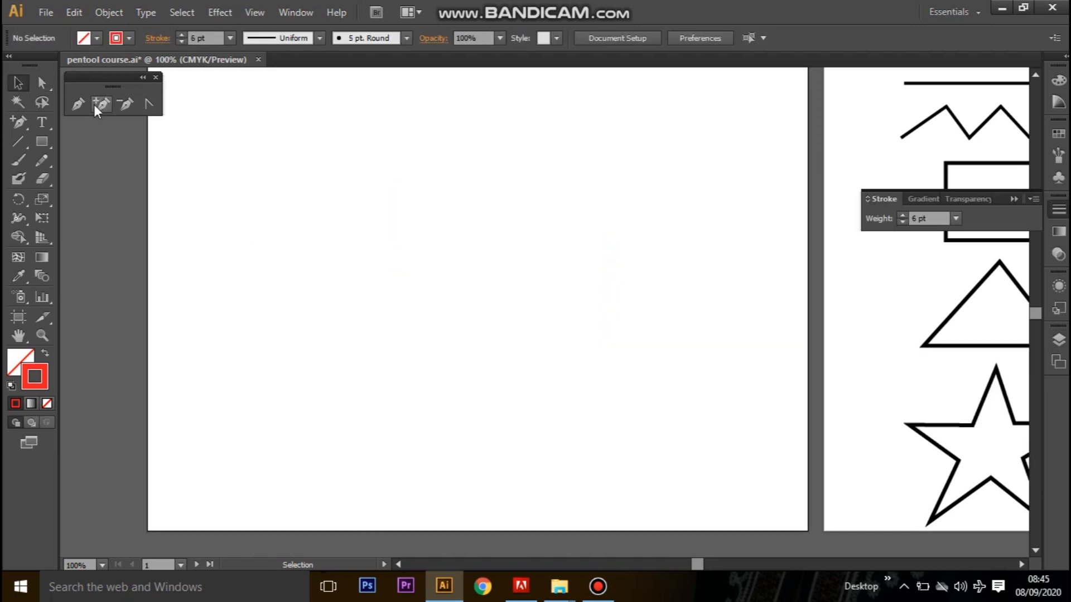
# Draw a closed 264 by 216 px rectangle with the Pen tool, from corner X 263, Y 167 px to corner X 527, Y 383 px.
pyautogui.click(80, 103)
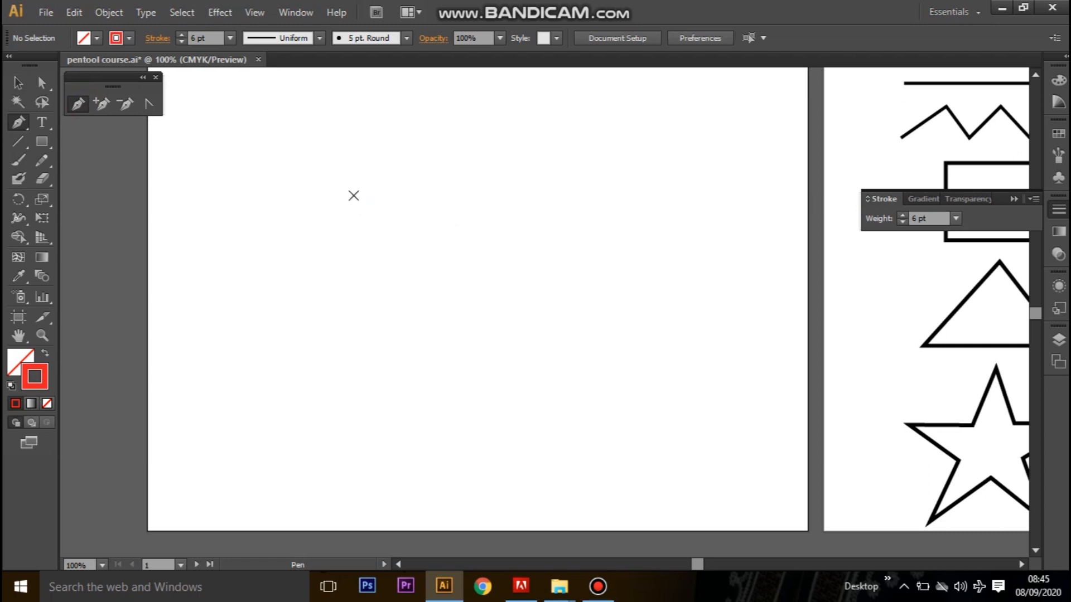
pyautogui.click(353, 196)
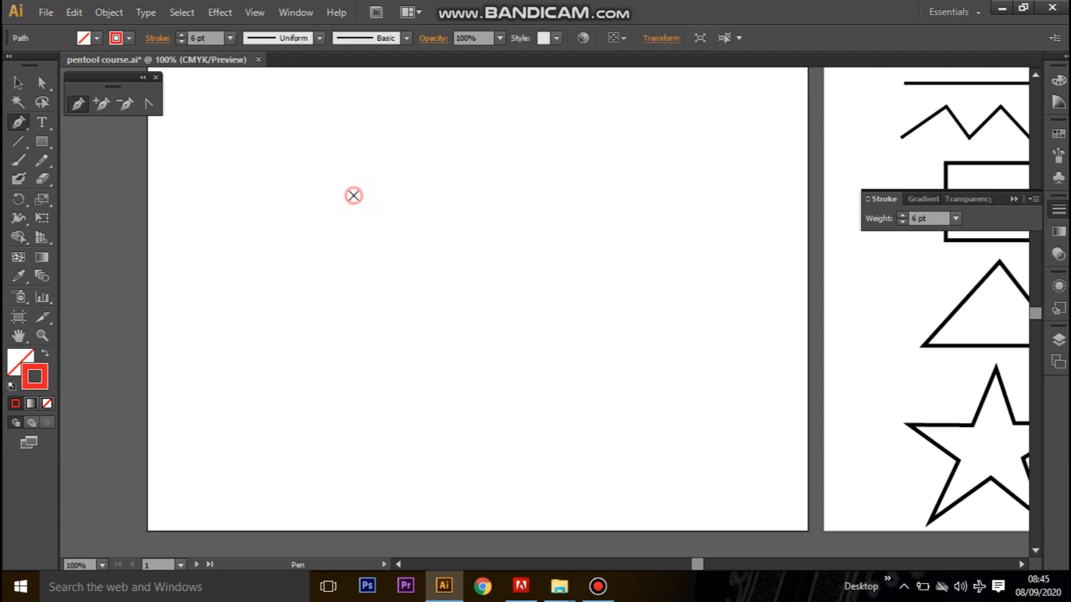
pyautogui.click(560, 195)
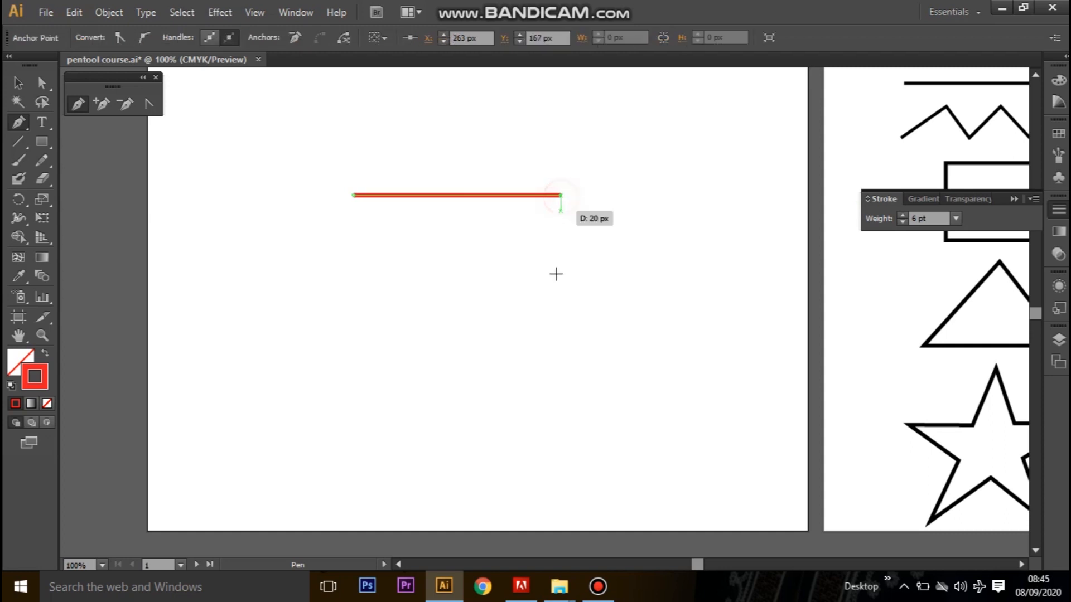
pyautogui.click(561, 365)
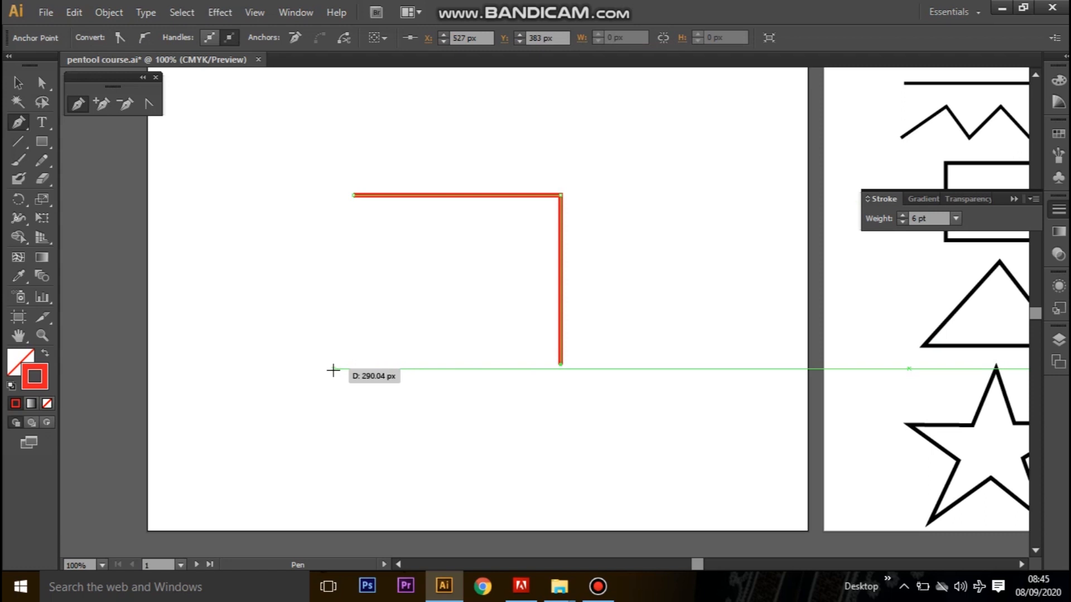
pyautogui.click(354, 364)
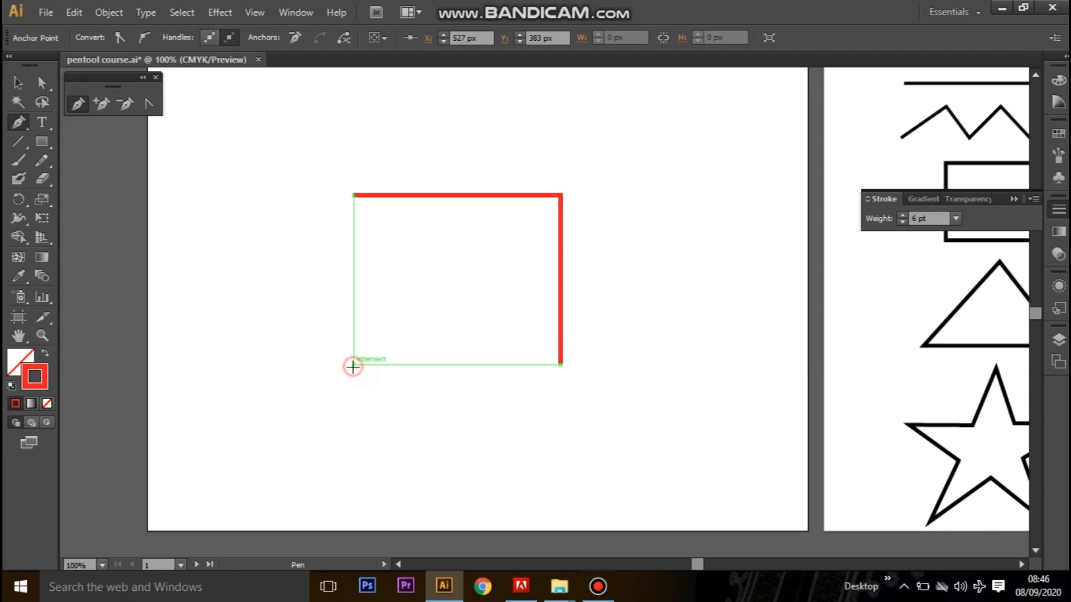
pyautogui.click(354, 195)
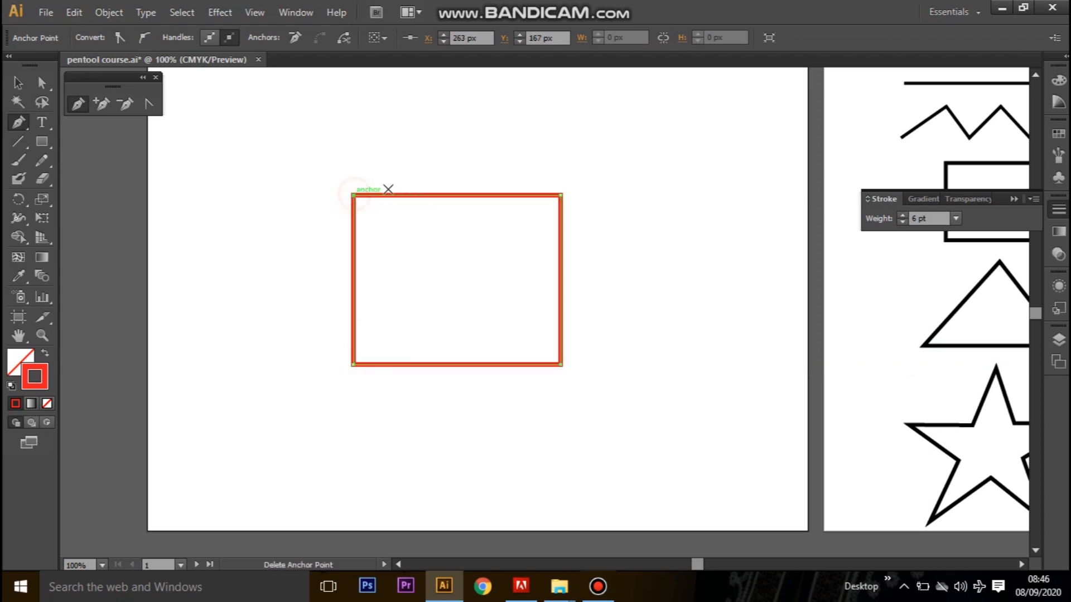
# Add an anchor at X 395, Y 167 px on the rectangle's top edge and delete both upper corner anchors to form a triangle.
pyautogui.click(103, 104)
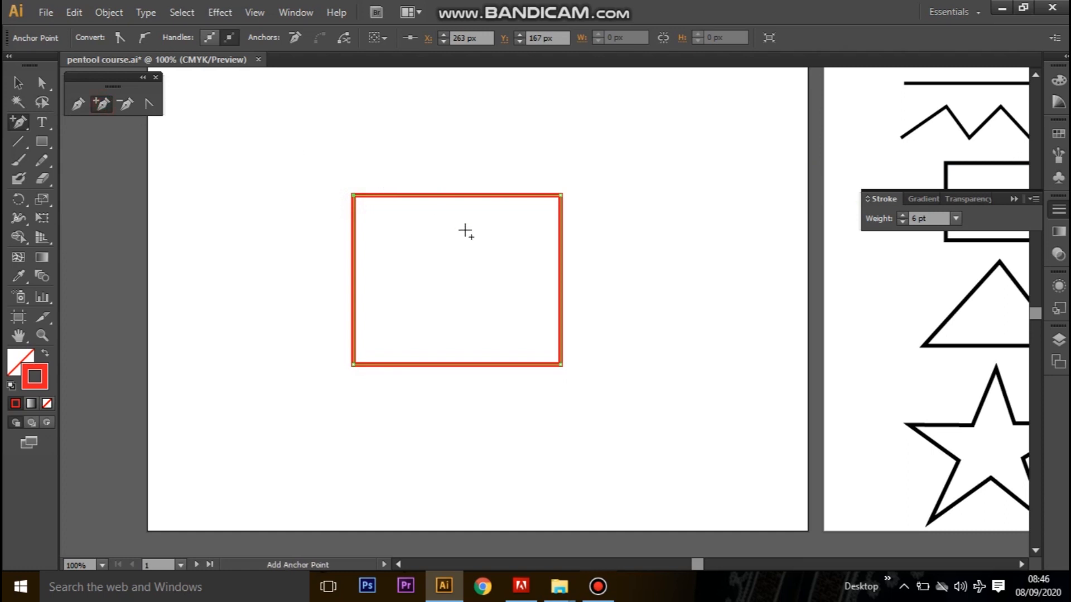
pyautogui.click(457, 195)
pyautogui.click(125, 102)
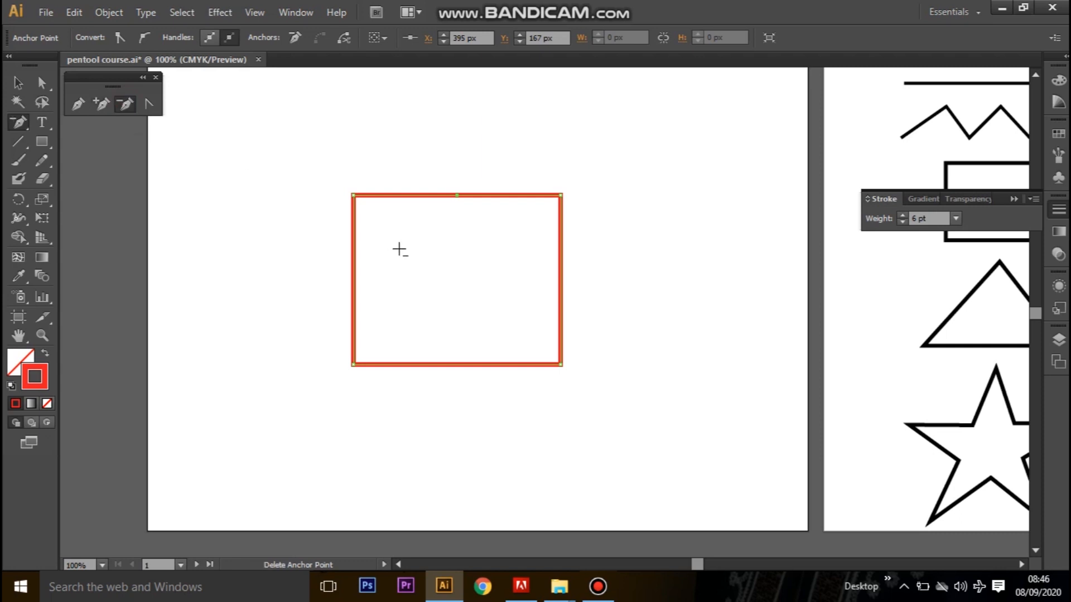
pyautogui.click(353, 194)
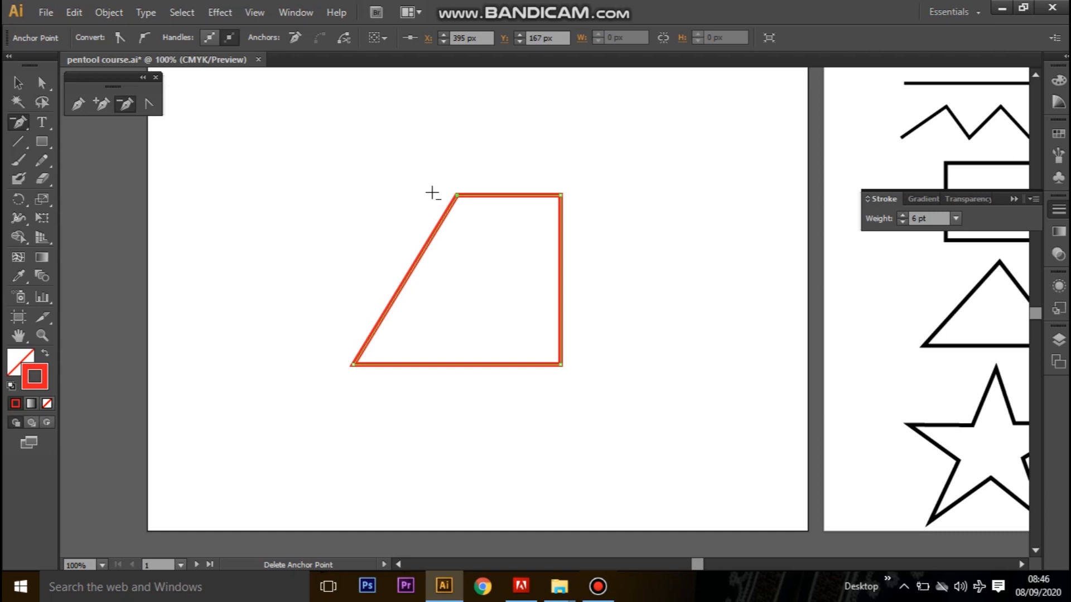
pyautogui.click(561, 194)
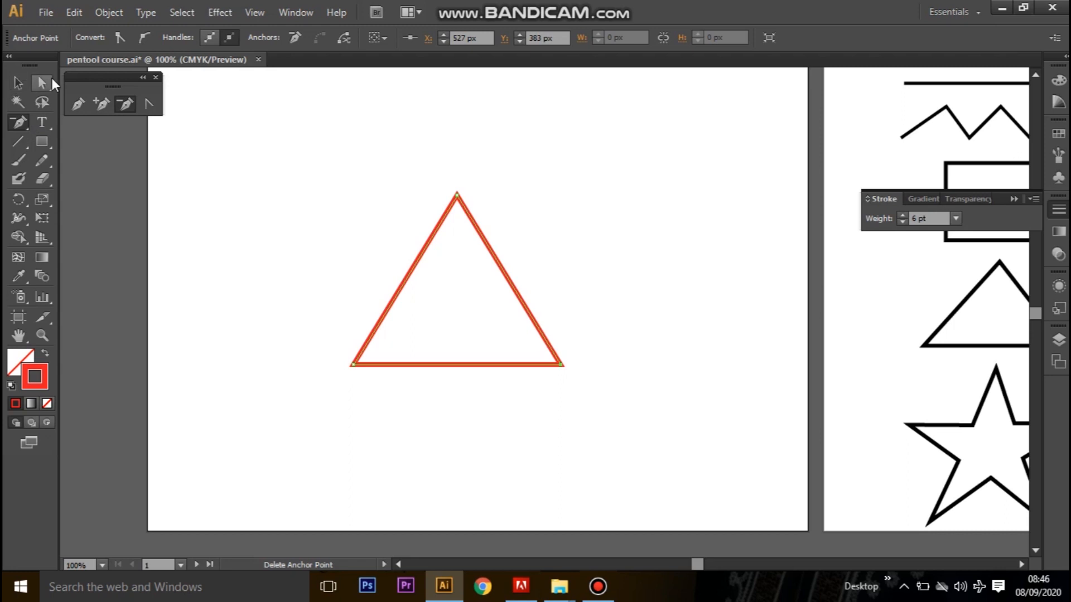
# Move the triangle to the artboard's lower-right area and delete it.
pyautogui.click(17, 82)
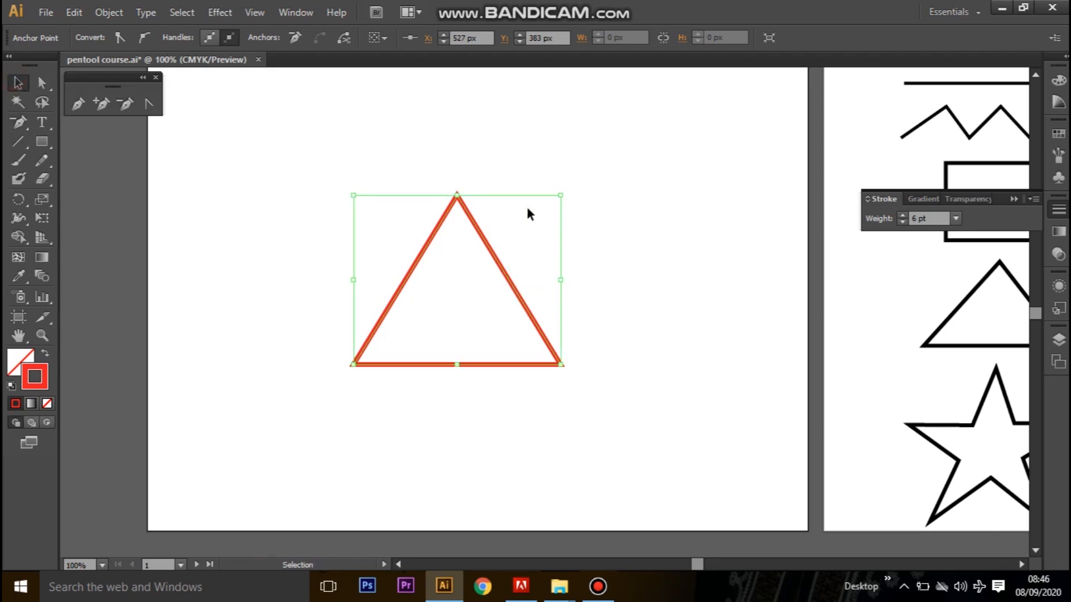
pyautogui.click(624, 283)
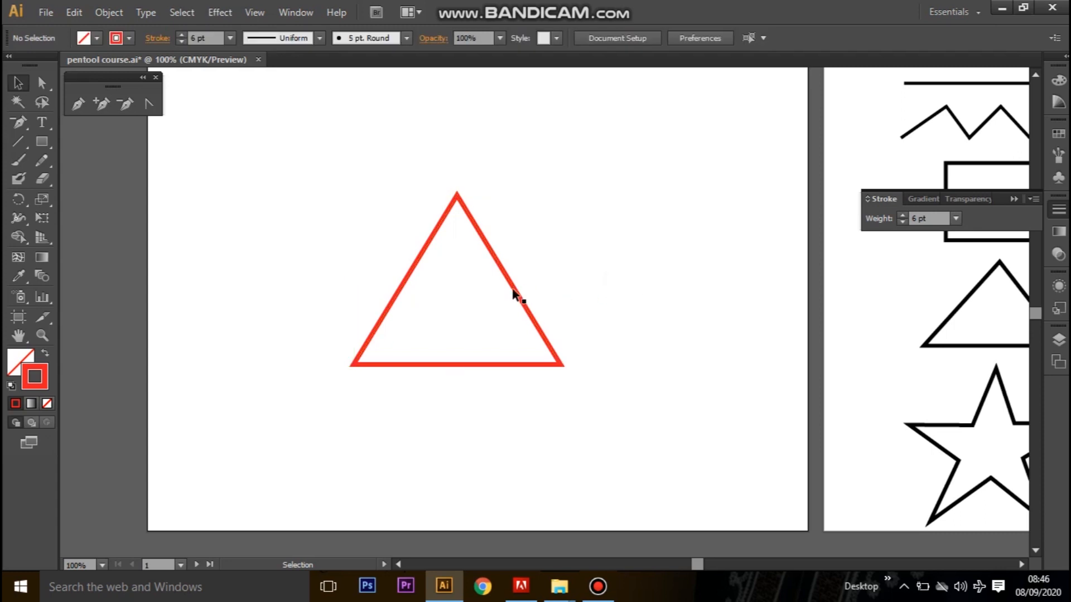
pyautogui.moveTo(502, 272); pyautogui.dragTo(742, 395)
pyautogui.click(751, 230)
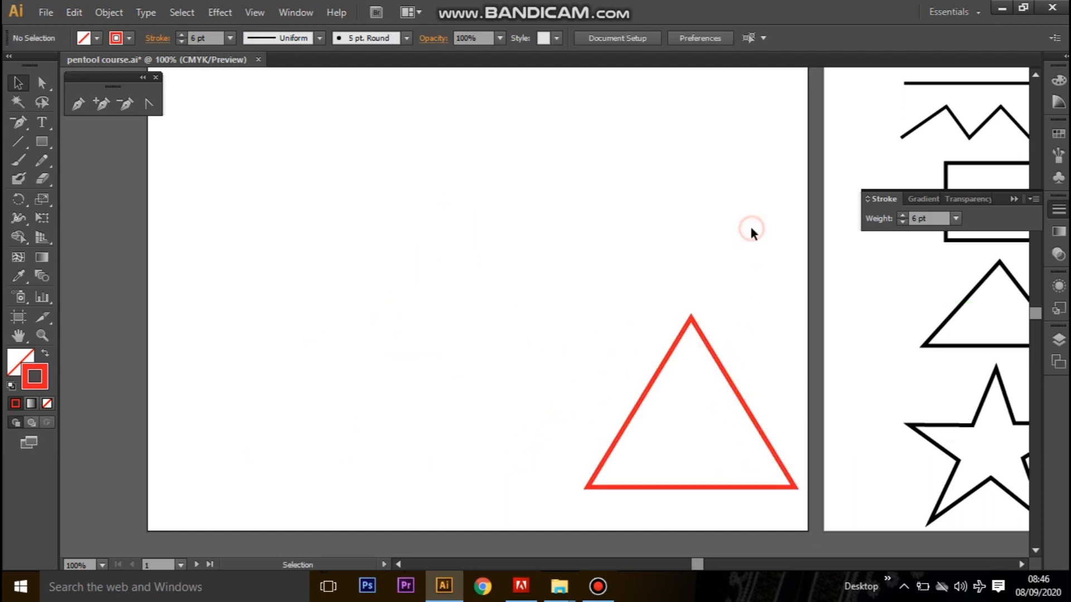
pyautogui.click(712, 346)
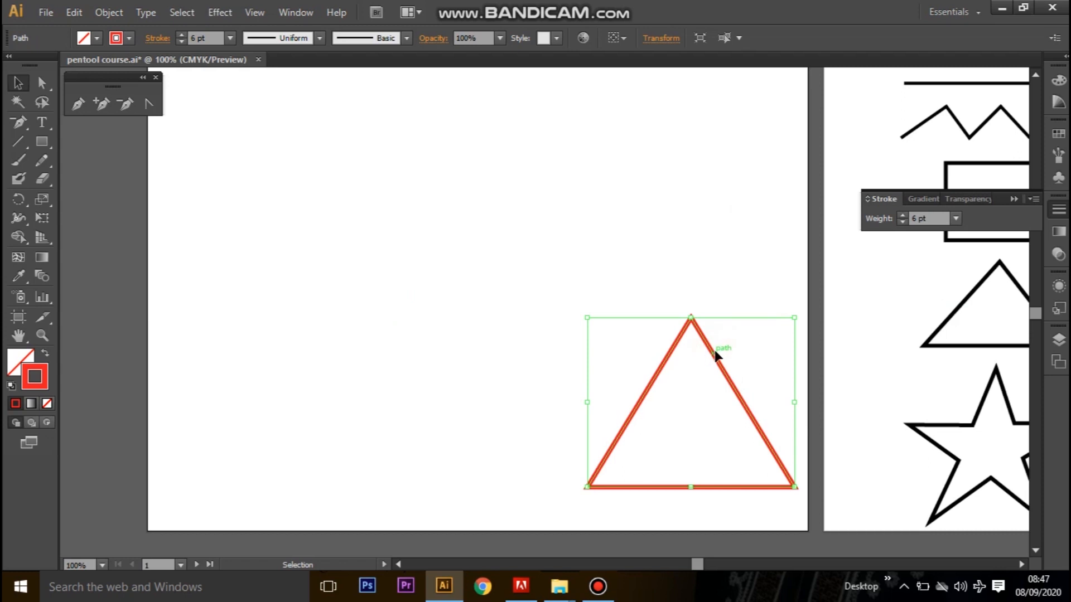
pyautogui.press('Delete')
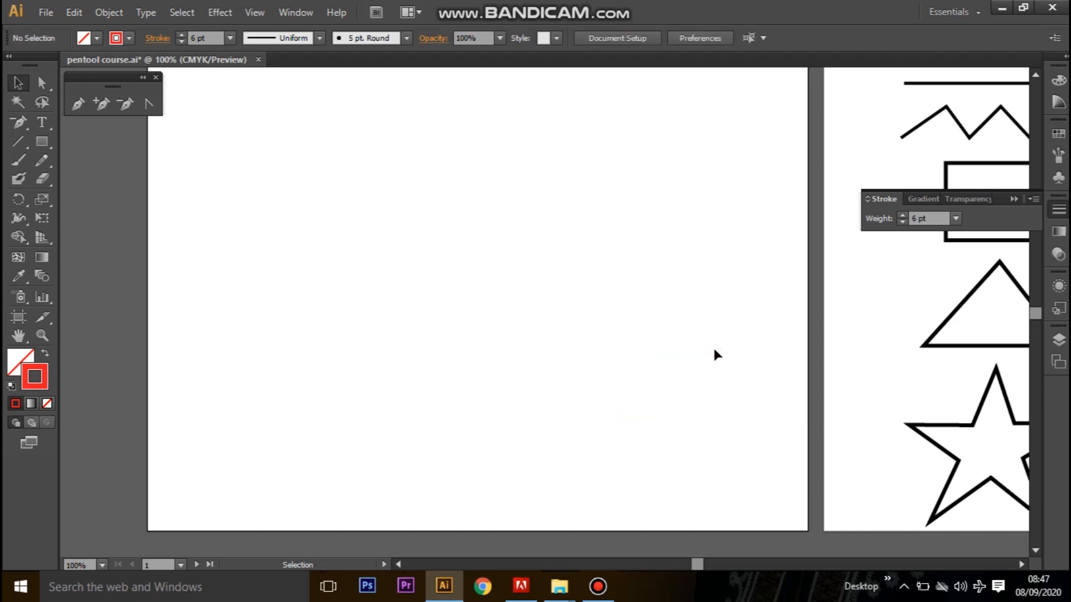
# Draw a circle near the middle of the artboard with the Ellipse tool, discarding the first trial ellipse.
pyautogui.click(150, 105)
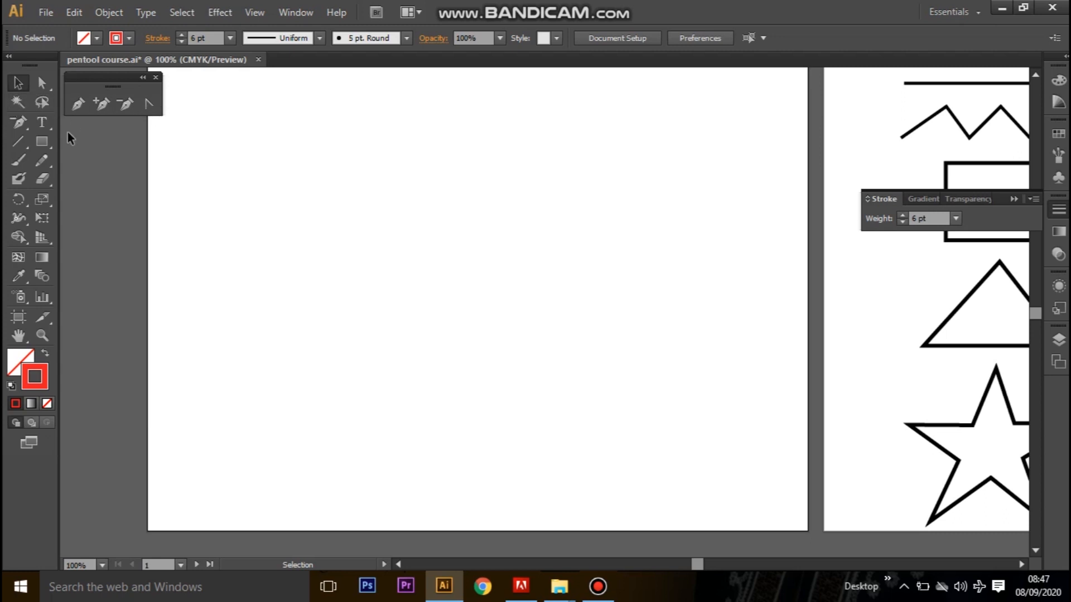
pyautogui.click(43, 143)
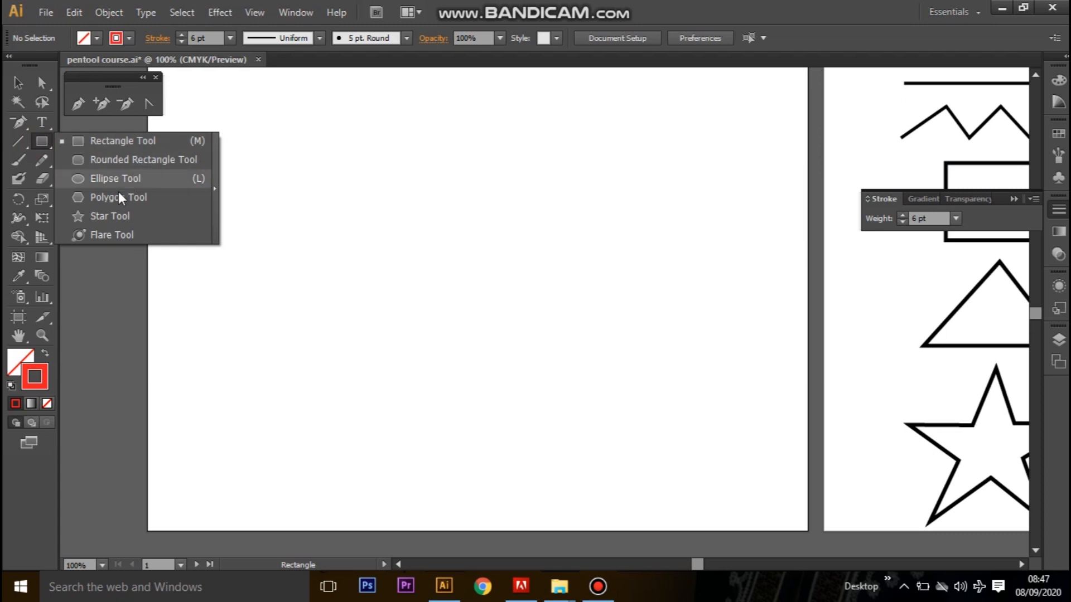
pyautogui.click(119, 179)
pyautogui.moveTo(437, 238); pyautogui.dragTo(710, 461)
pyautogui.press('Delete')
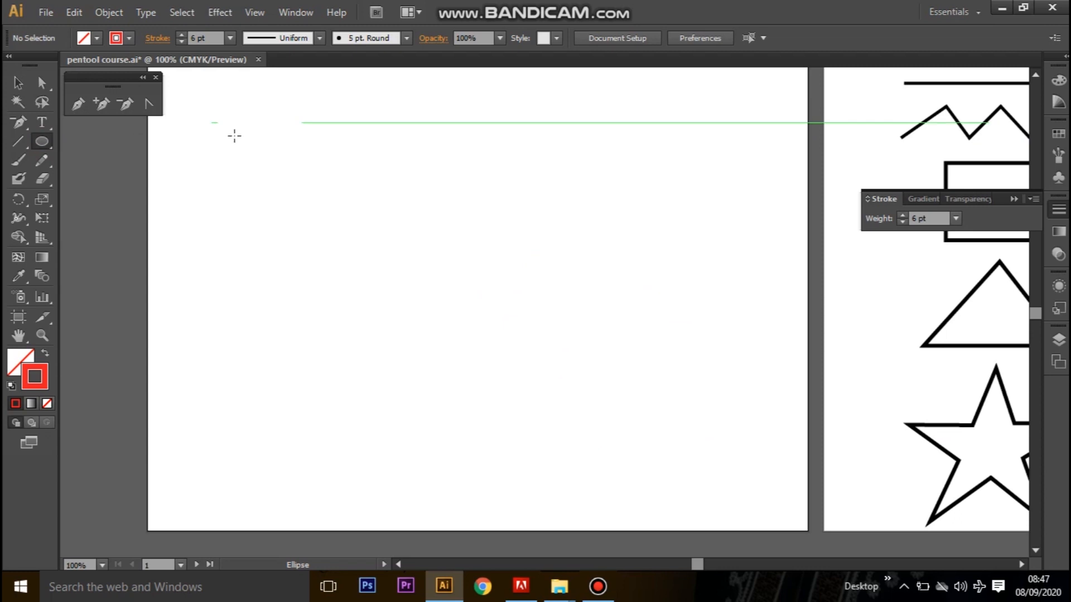
pyautogui.moveTo(392, 221); pyautogui.dragTo(591, 365)
# Swap the circle's fill and stroke so it has a solid red fill and no stroke, and deselect it.
pyautogui.click(18, 83)
pyautogui.click(26, 351)
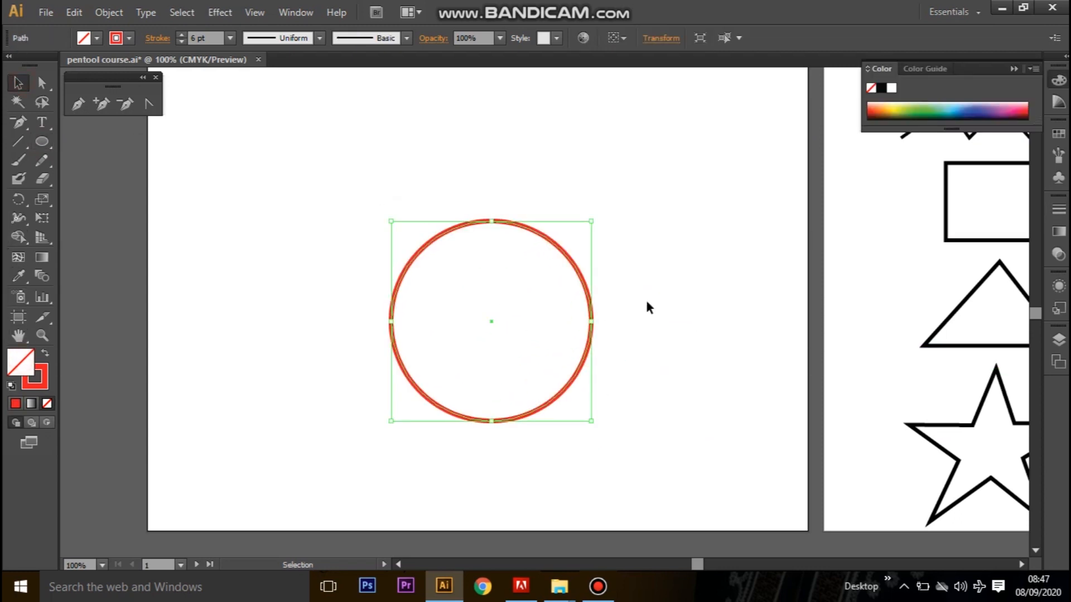
pyautogui.click(43, 368)
pyautogui.click(42, 354)
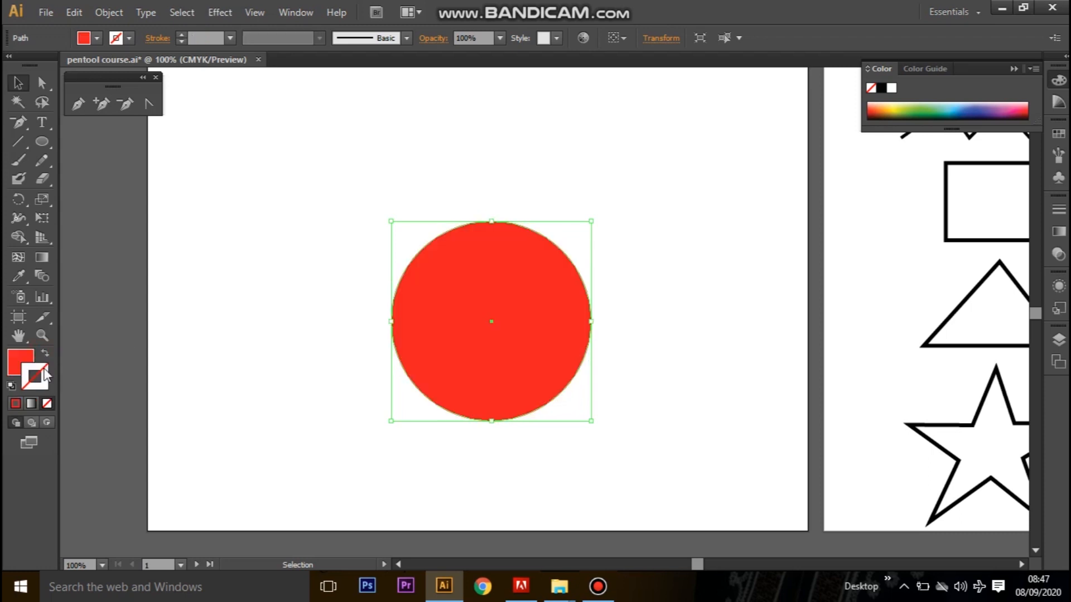
pyautogui.click(624, 317)
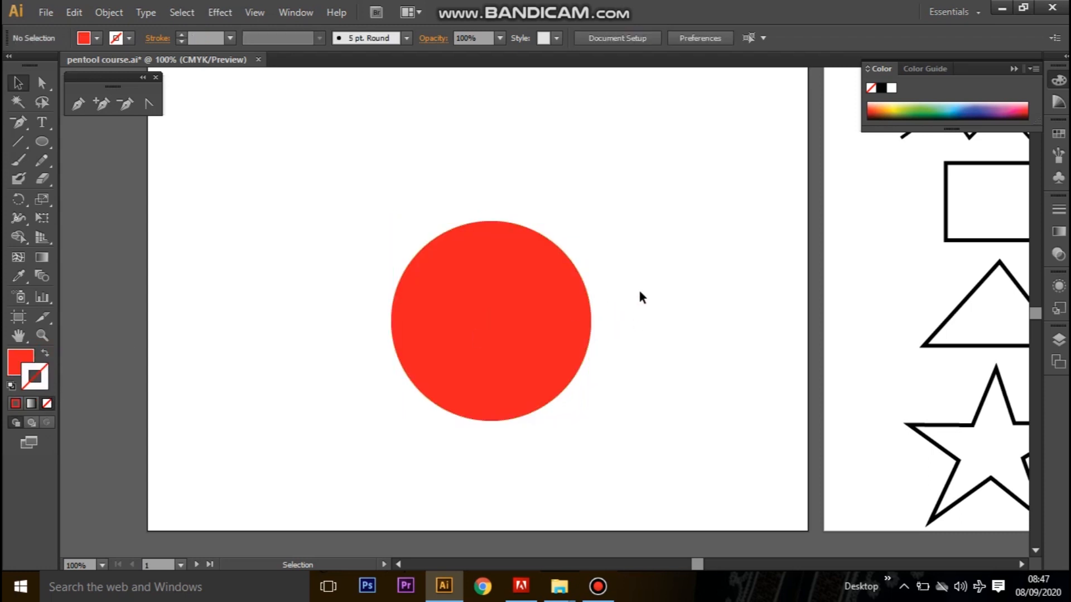
# Move the red circle slightly up and to the left on the artboard.
pyautogui.moveTo(517, 304); pyautogui.dragTo(550, 317)
pyautogui.click(655, 297)
pyautogui.click(459, 225)
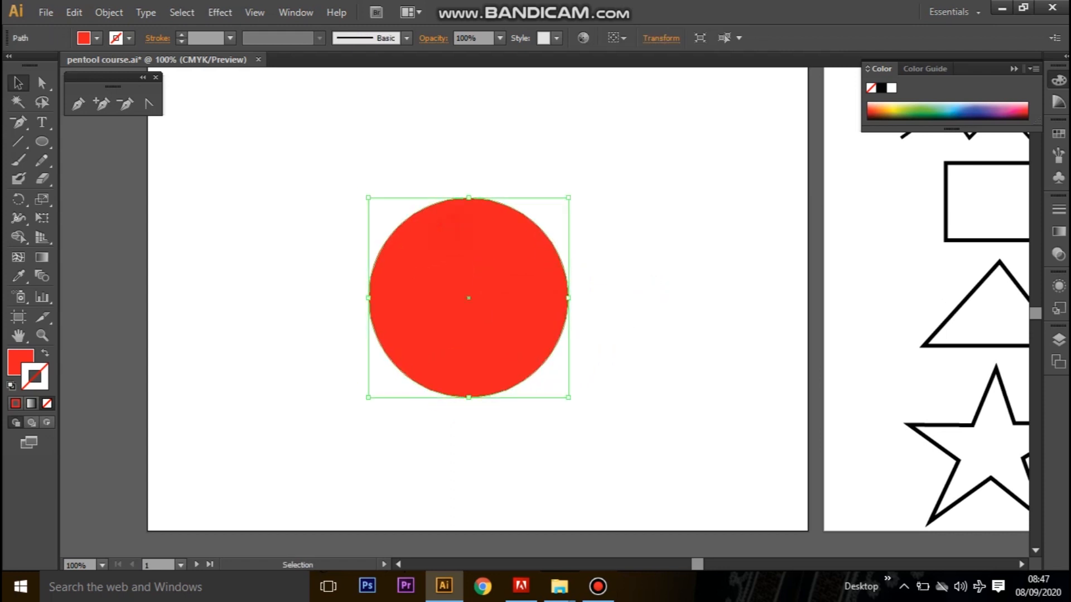
# Lock Layer 3, which holds the red circle, and add a new layer above it.
pyautogui.click(1053, 342)
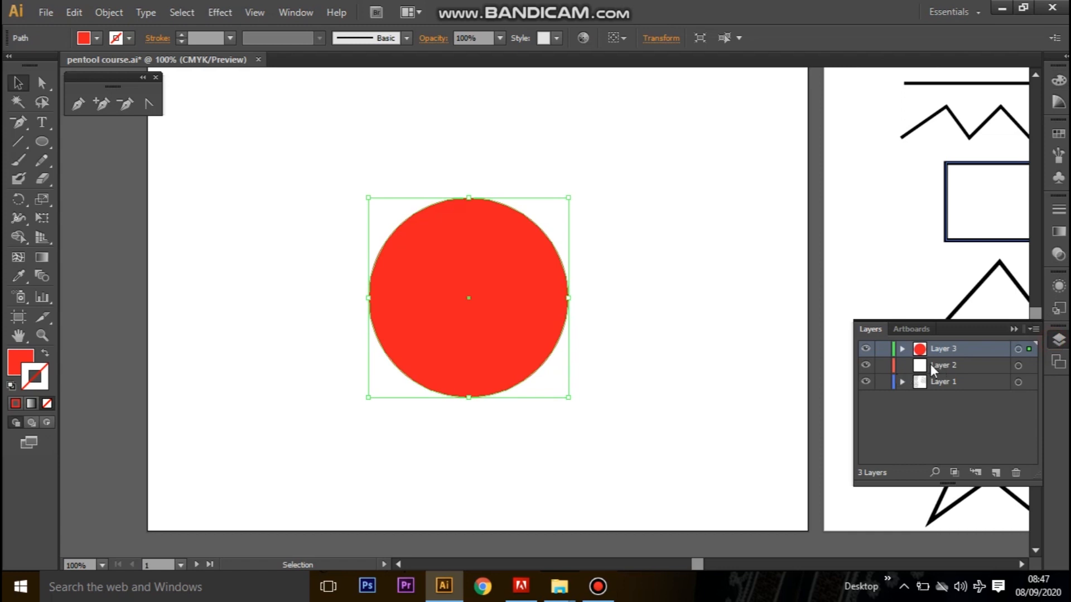
pyautogui.click(883, 349)
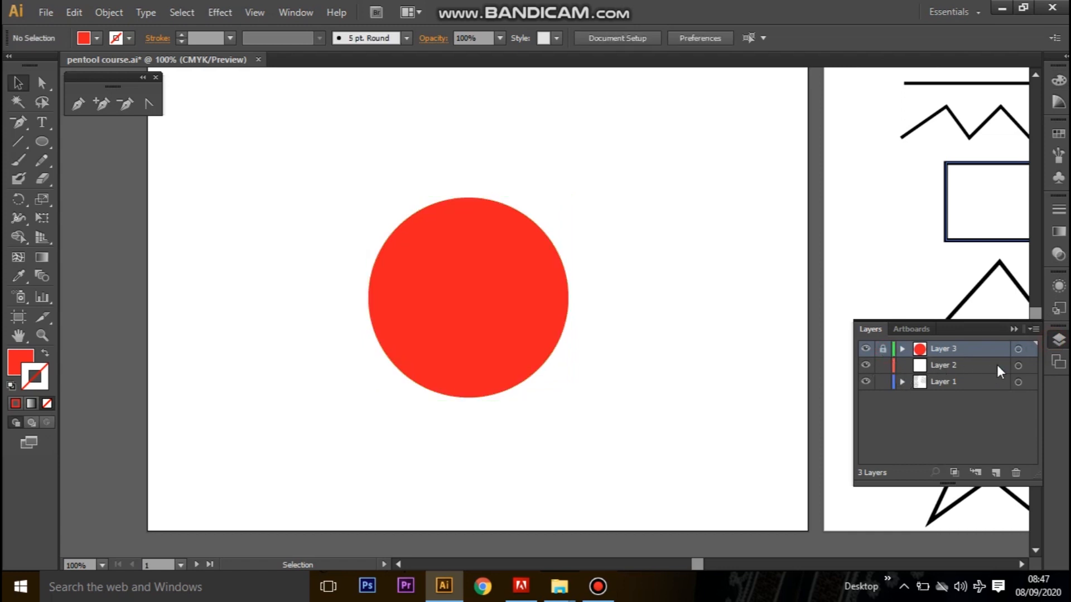
pyautogui.click(995, 473)
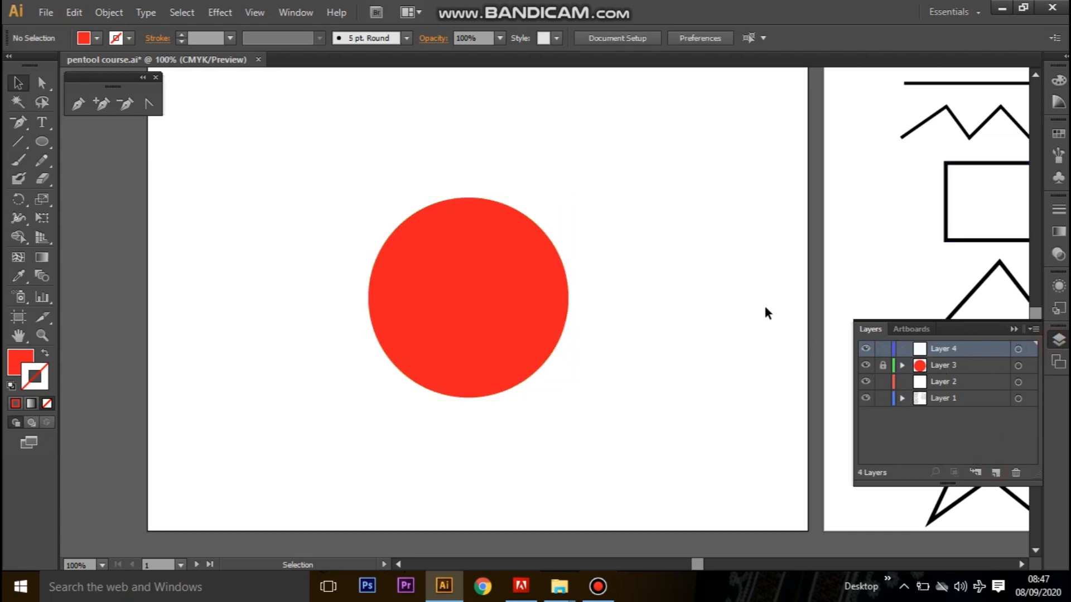
pyautogui.click(1014, 330)
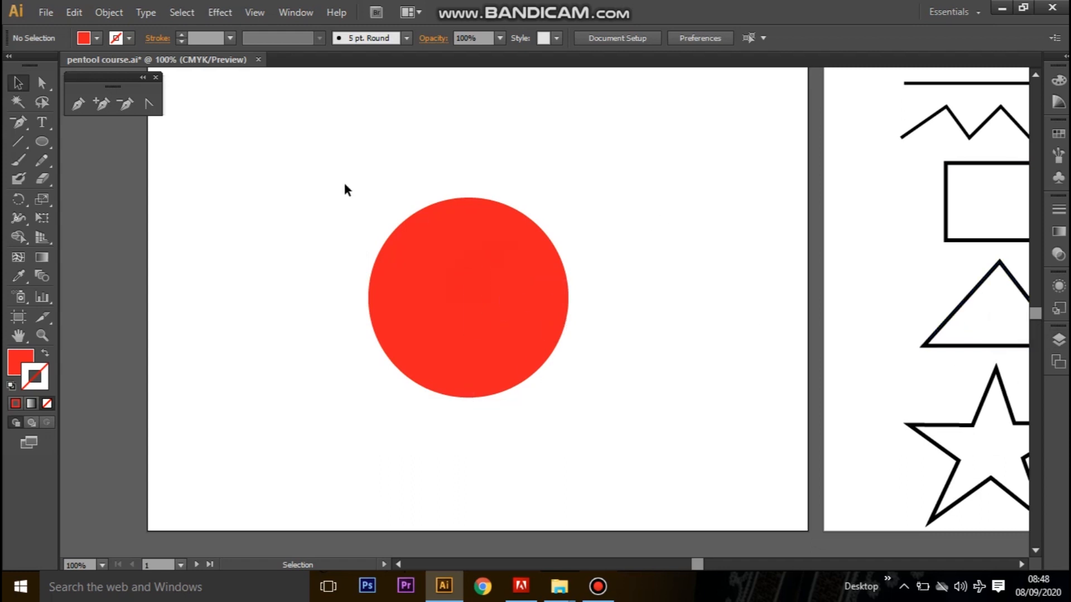
# Set up the Pen tool with no fill and a 4 pt black stroke.
pyautogui.click(73, 106)
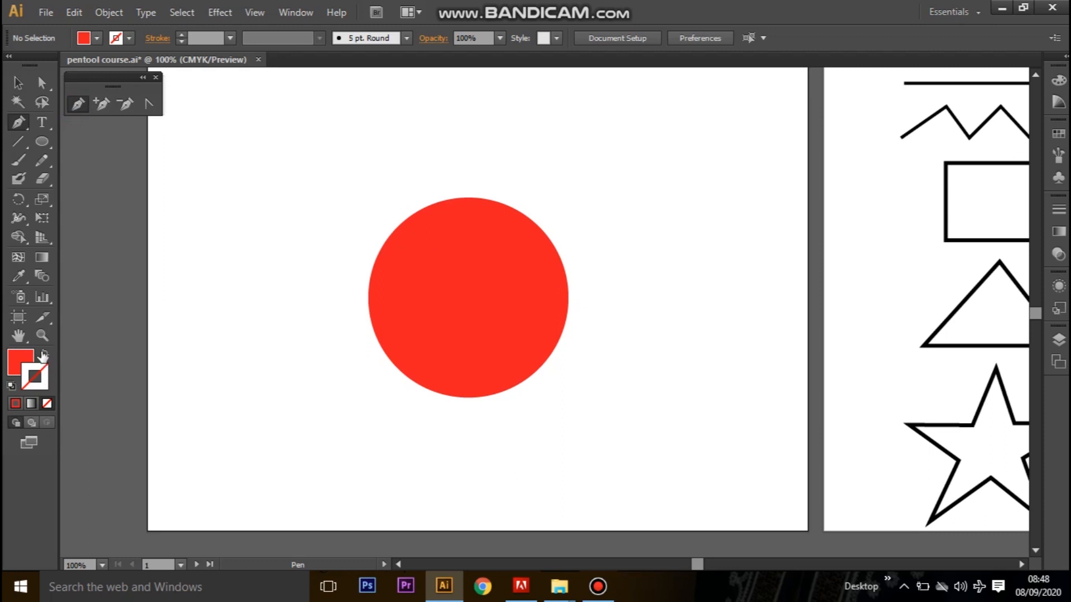
pyautogui.click(28, 359)
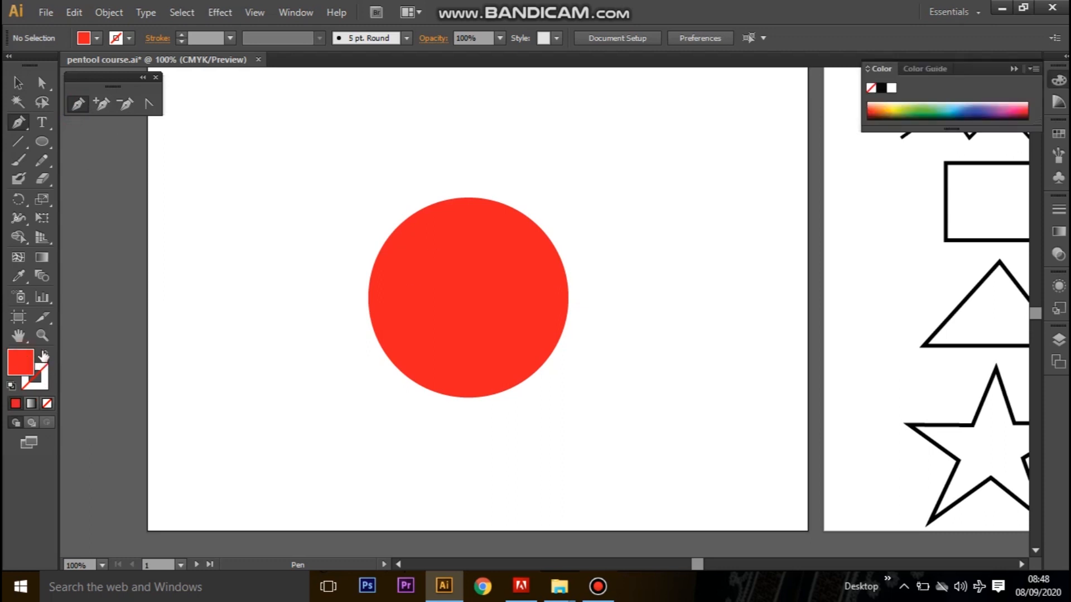
pyautogui.click(47, 403)
pyautogui.click(44, 391)
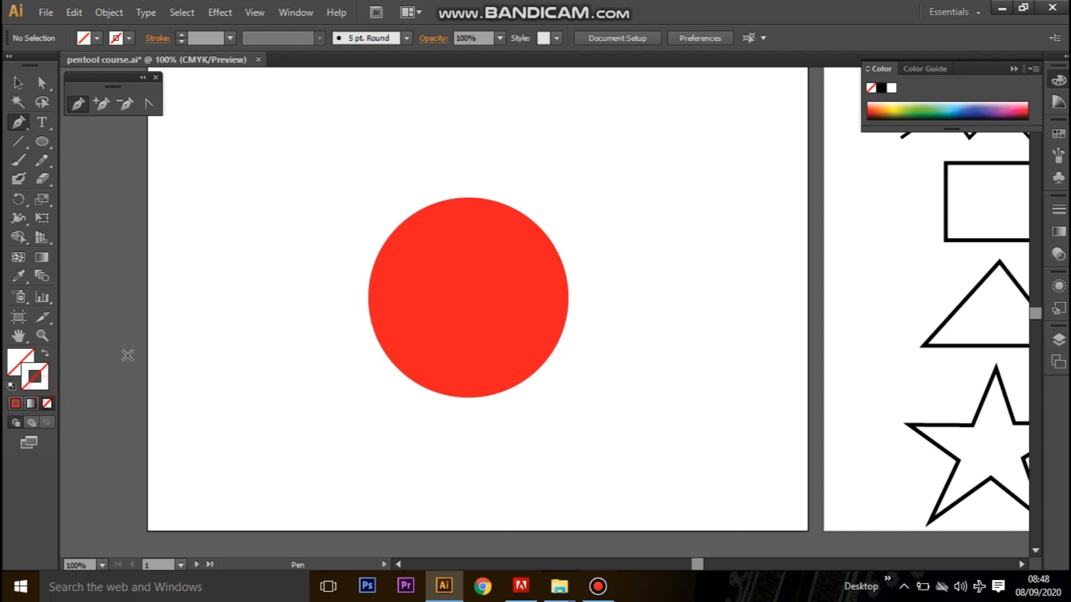
pyautogui.click(884, 87)
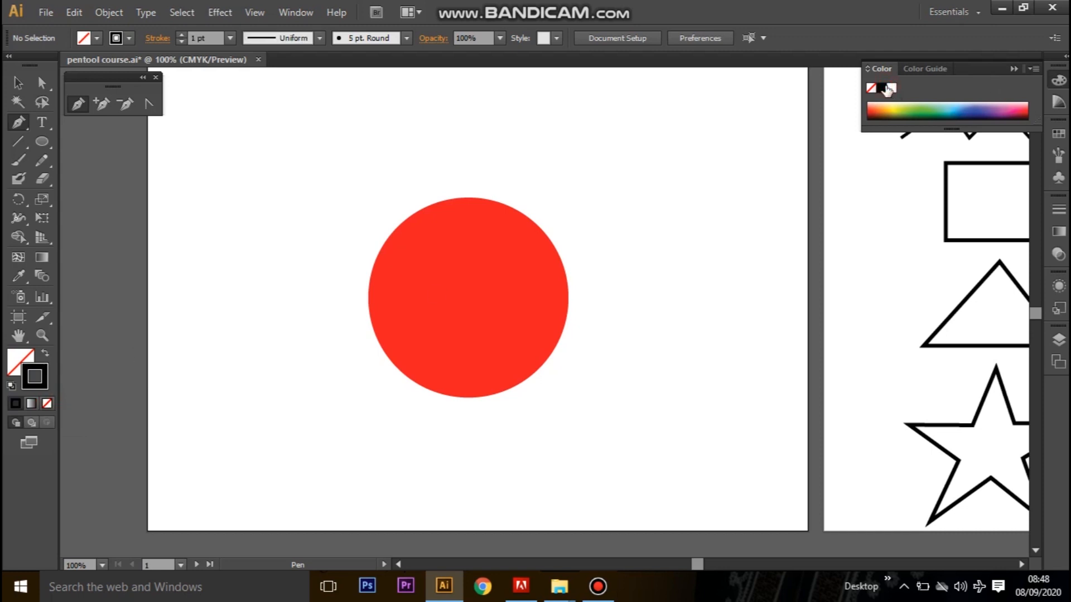
pyautogui.click(179, 34)
pyautogui.click(179, 34)
# Draw a closed four-sided Pen path with straight segments and anchors at the circle's top, right, bottom and left edges.
pyautogui.click(469, 198)
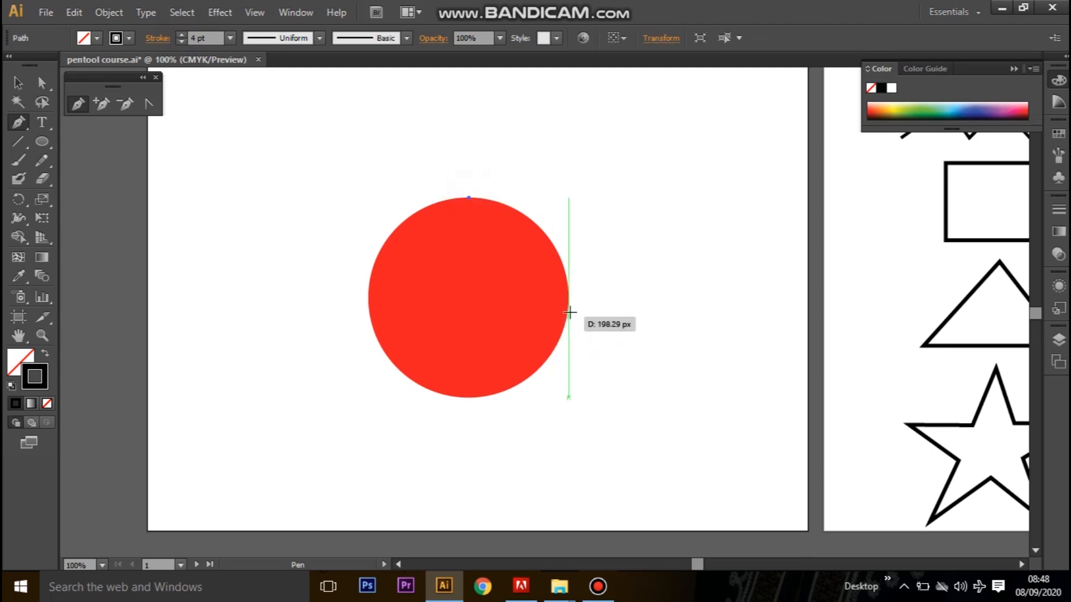
pyautogui.click(568, 310)
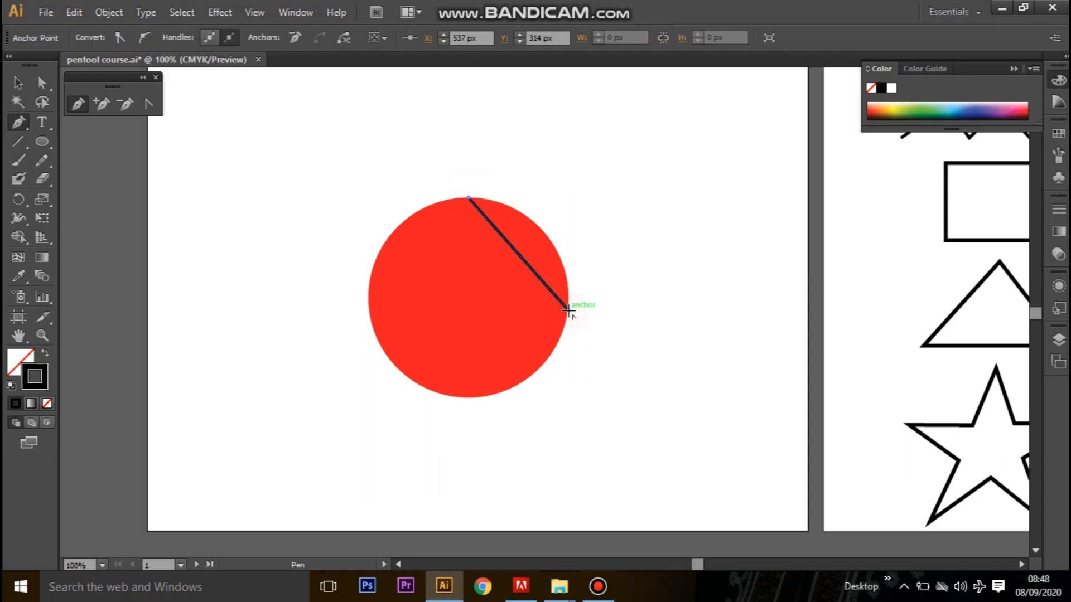
pyautogui.click(441, 394)
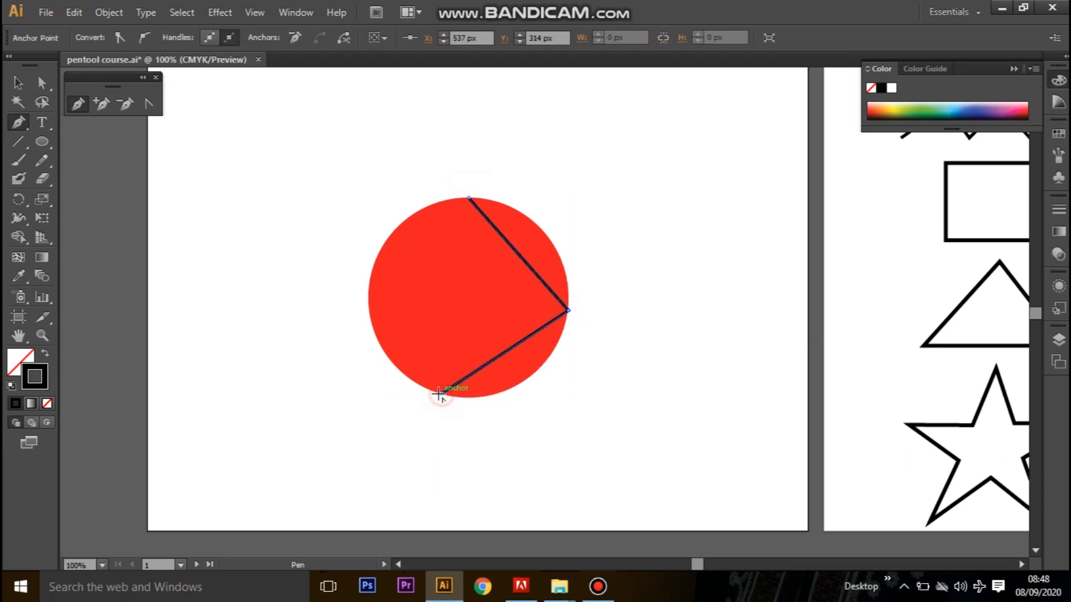
pyautogui.click(369, 285)
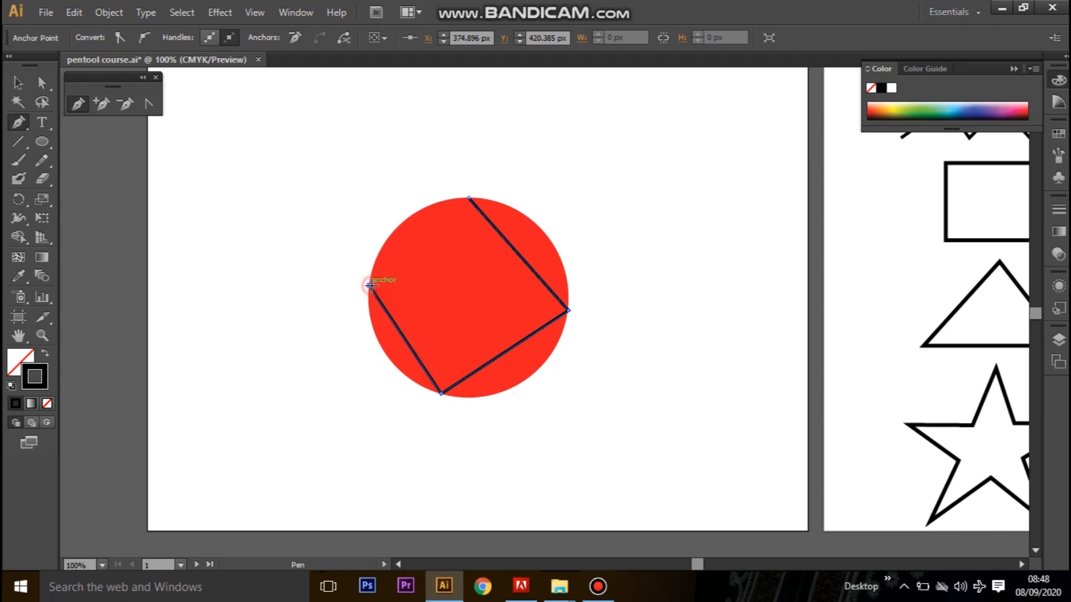
pyautogui.click(468, 196)
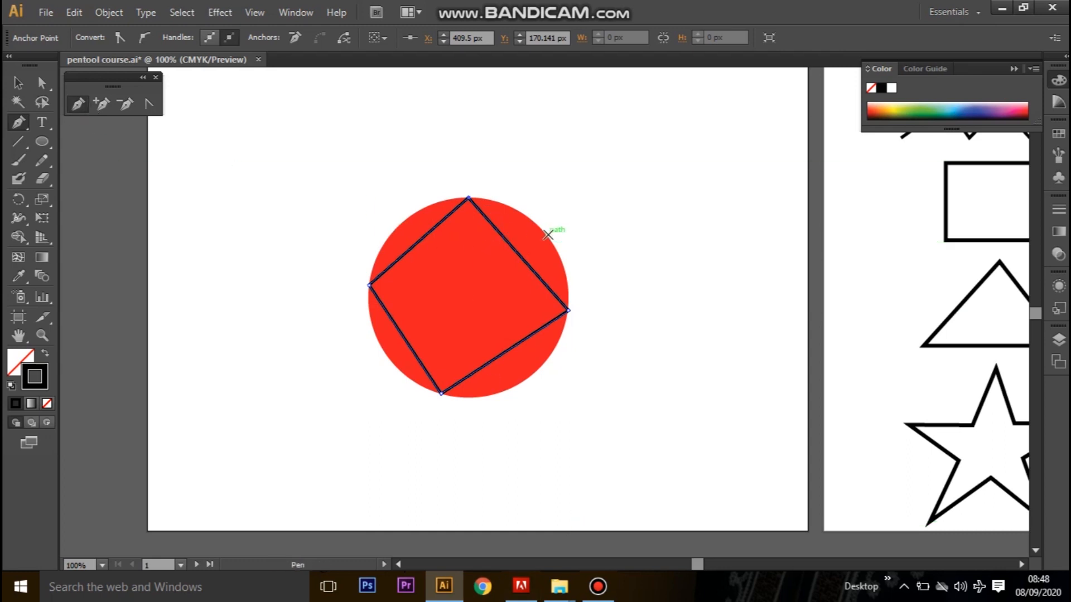
# Convert the path's top anchor to a curve and adjust its right handle so both upper segments follow the circle.
pyautogui.click(149, 103)
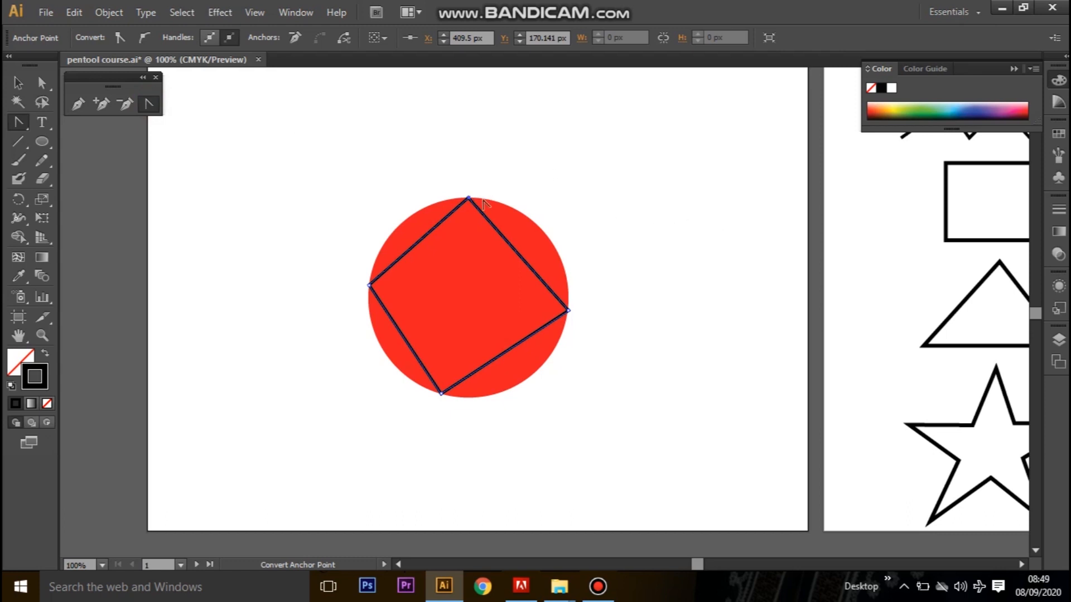
pyautogui.moveTo(469, 197)
pyautogui.mouseDown()
pyautogui.moveTo(559, 188)
pyautogui.moveTo(576, 205)
pyautogui.moveTo(562, 190)
pyautogui.mouseUp()
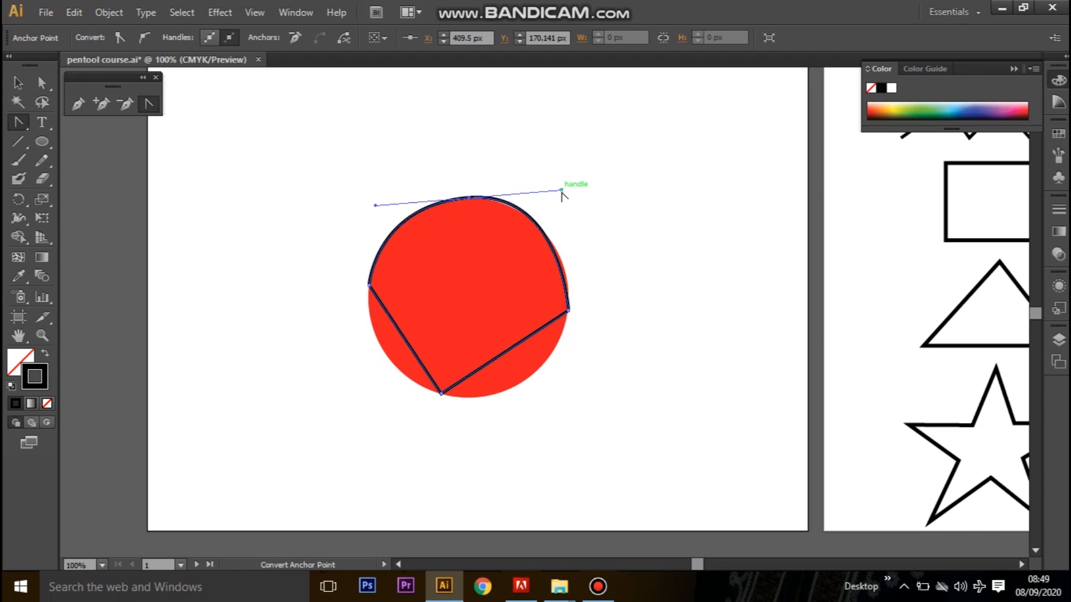
pyautogui.moveTo(562, 190); pyautogui.dragTo(581, 212)
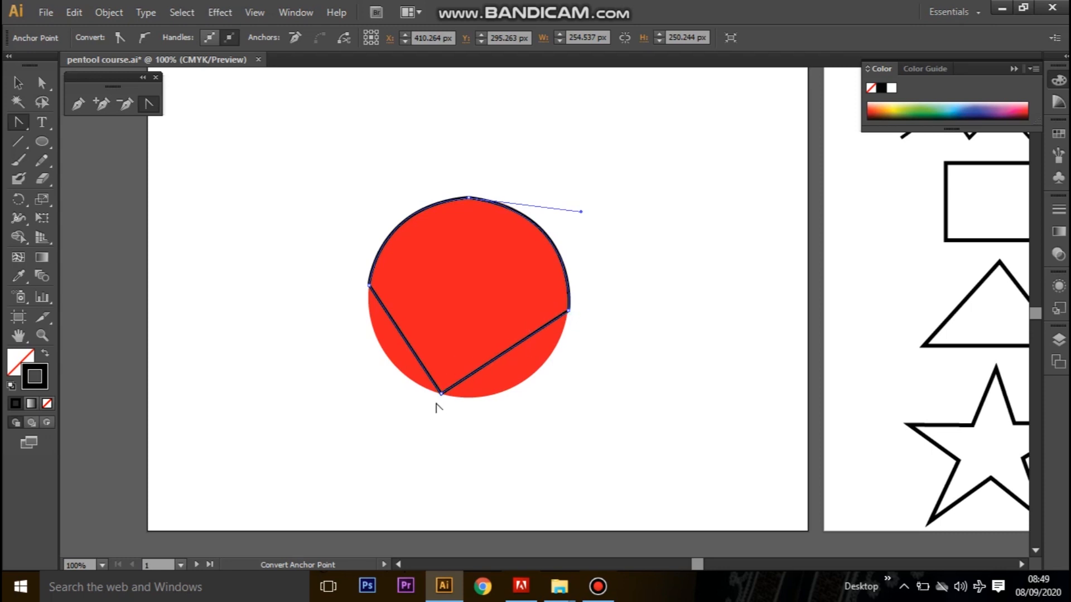
# Convert the path's bottom anchor to a curve and adjust its right handle so both lower segments follow the circle.
pyautogui.moveTo(442, 394); pyautogui.dragTo(358, 368)
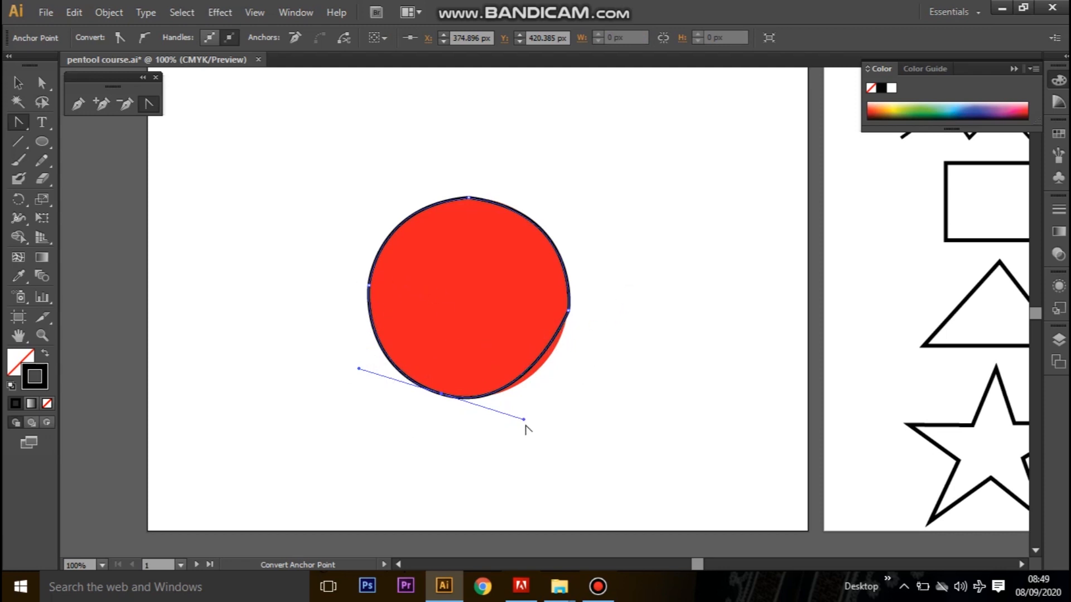
pyautogui.moveTo(524, 419); pyautogui.dragTo(557, 409)
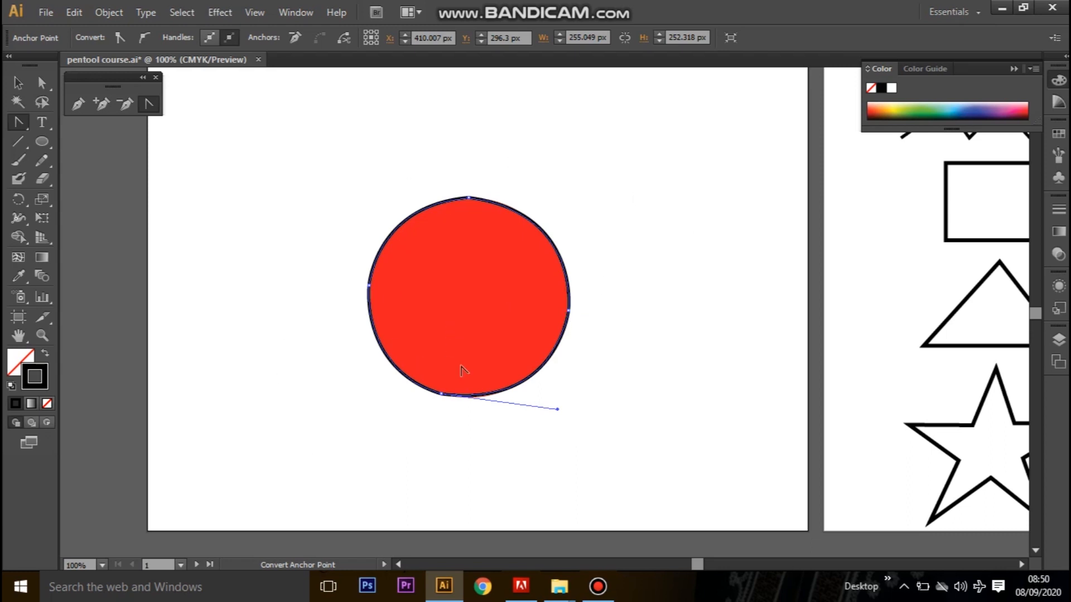
pyautogui.moveTo(557, 410); pyautogui.dragTo(557, 414)
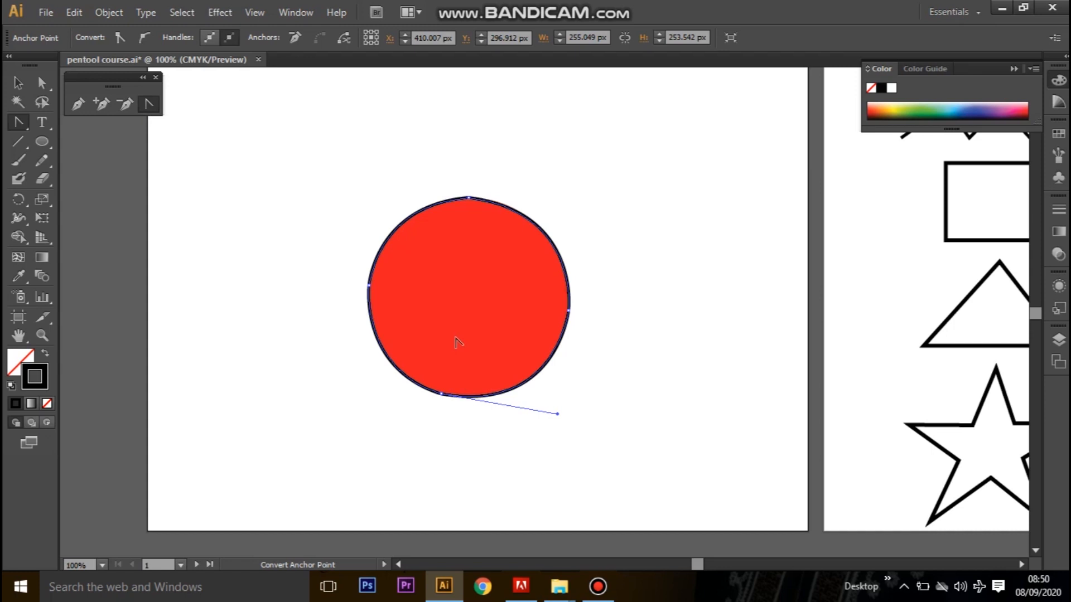
pyautogui.hotkey('ctrl', 'z')
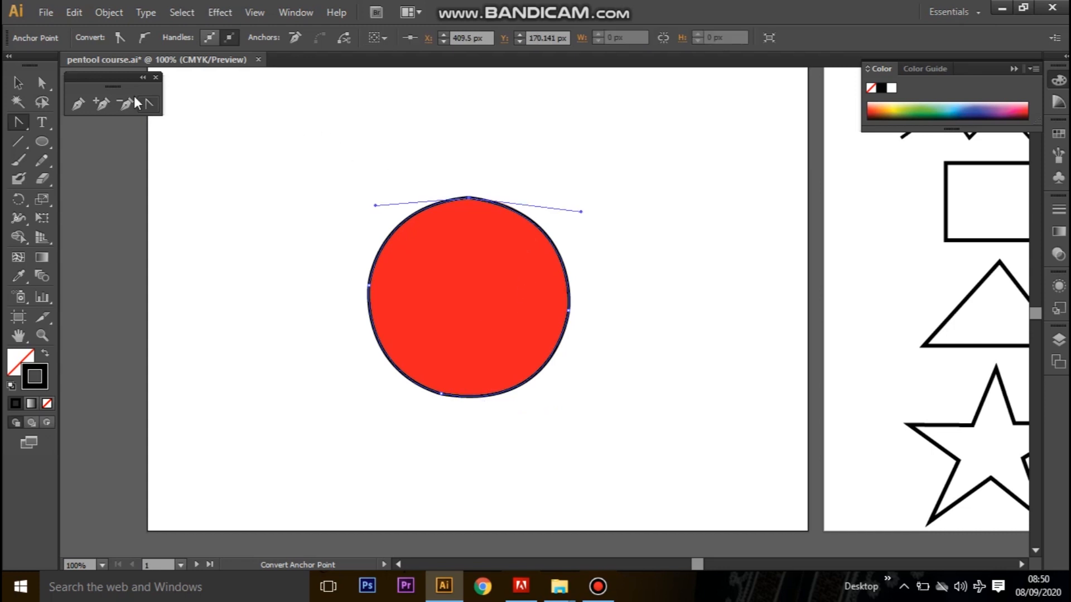
# Refine the lower-right curve by moving the bottom anchor's right handle slightly outward with the Direct Selection tool.
pyautogui.click(44, 82)
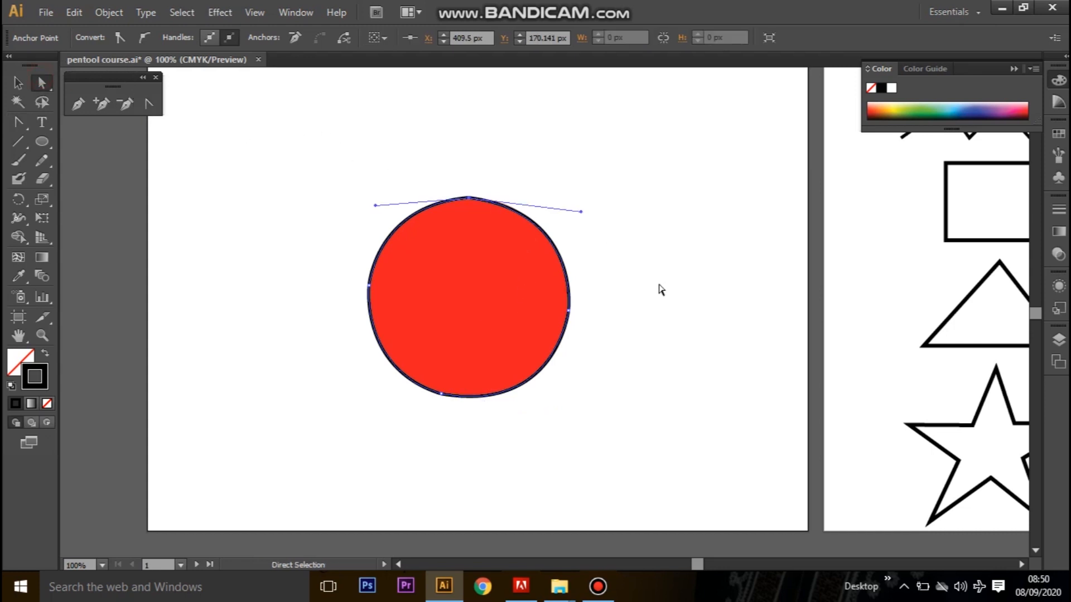
pyautogui.click(569, 310)
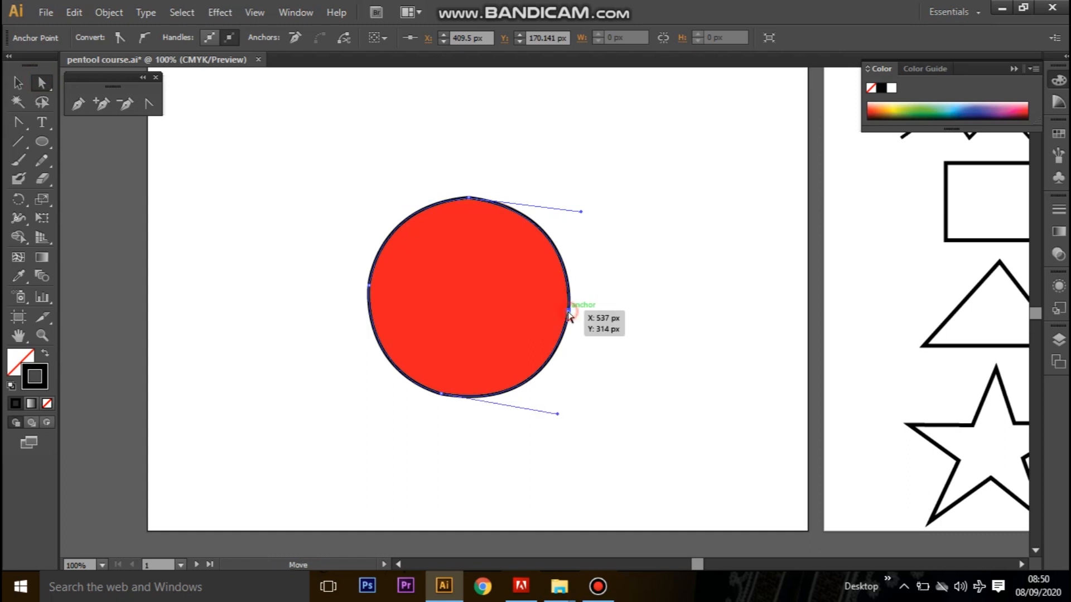
pyautogui.moveTo(557, 413)
pyautogui.mouseDown()
pyautogui.moveTo(569, 423)
pyautogui.moveTo(561, 414)
pyautogui.mouseUp()
pyautogui.click(441, 395)
pyautogui.click(370, 286)
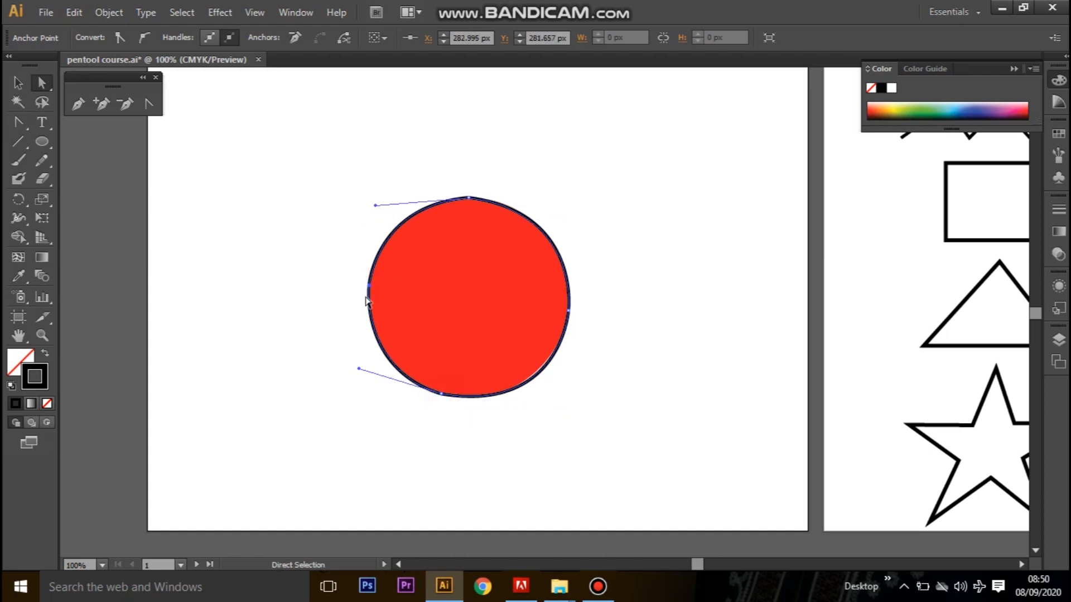
# Move the top anchor slightly right to about X 417, Y 171 px and adjust both its handles to fit the circle.
pyautogui.moveTo(376, 205); pyautogui.dragTo(382, 191)
pyautogui.moveTo(380, 199); pyautogui.dragTo(376, 207)
pyautogui.moveTo(470, 198)
pyautogui.mouseDown()
pyautogui.moveTo(472, 213)
pyautogui.moveTo(467, 167)
pyautogui.moveTo(477, 240)
pyautogui.moveTo(474, 199)
pyautogui.mouseUp()
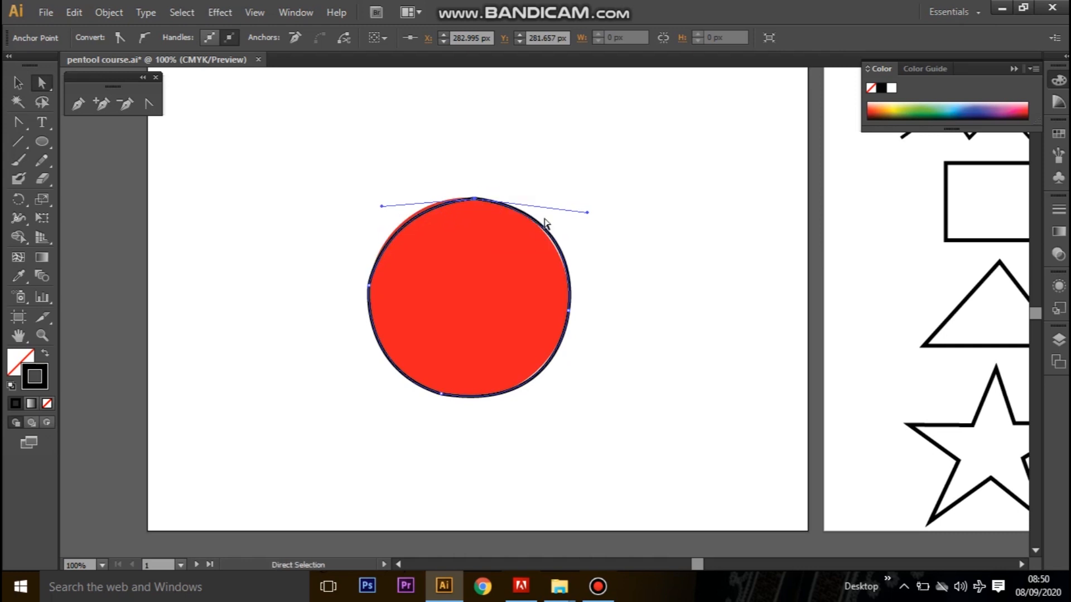
pyautogui.moveTo(586, 213); pyautogui.dragTo(587, 224)
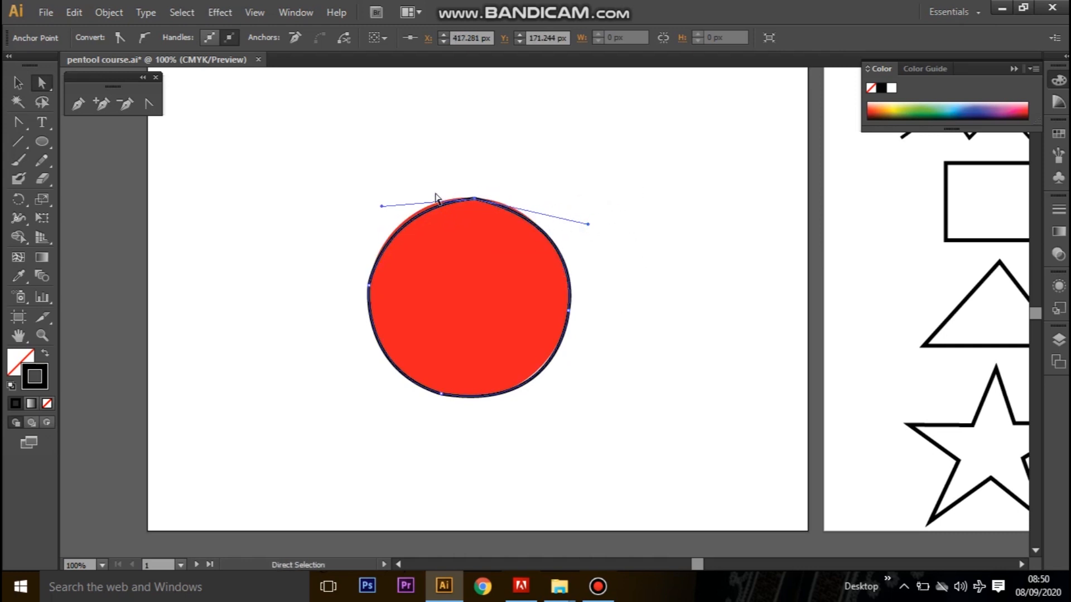
pyautogui.moveTo(382, 207); pyautogui.dragTo(379, 202)
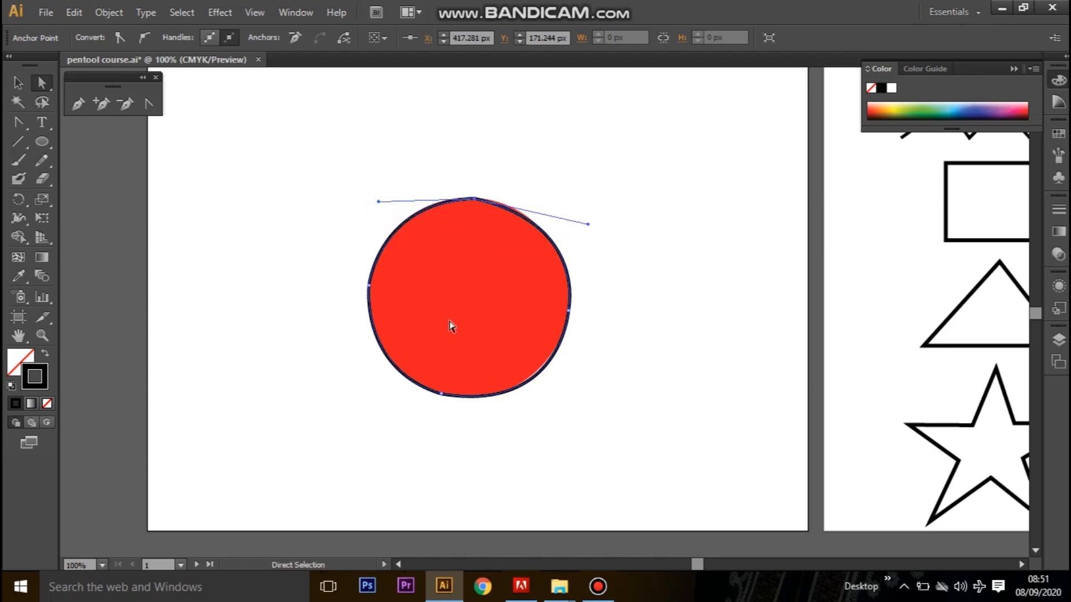